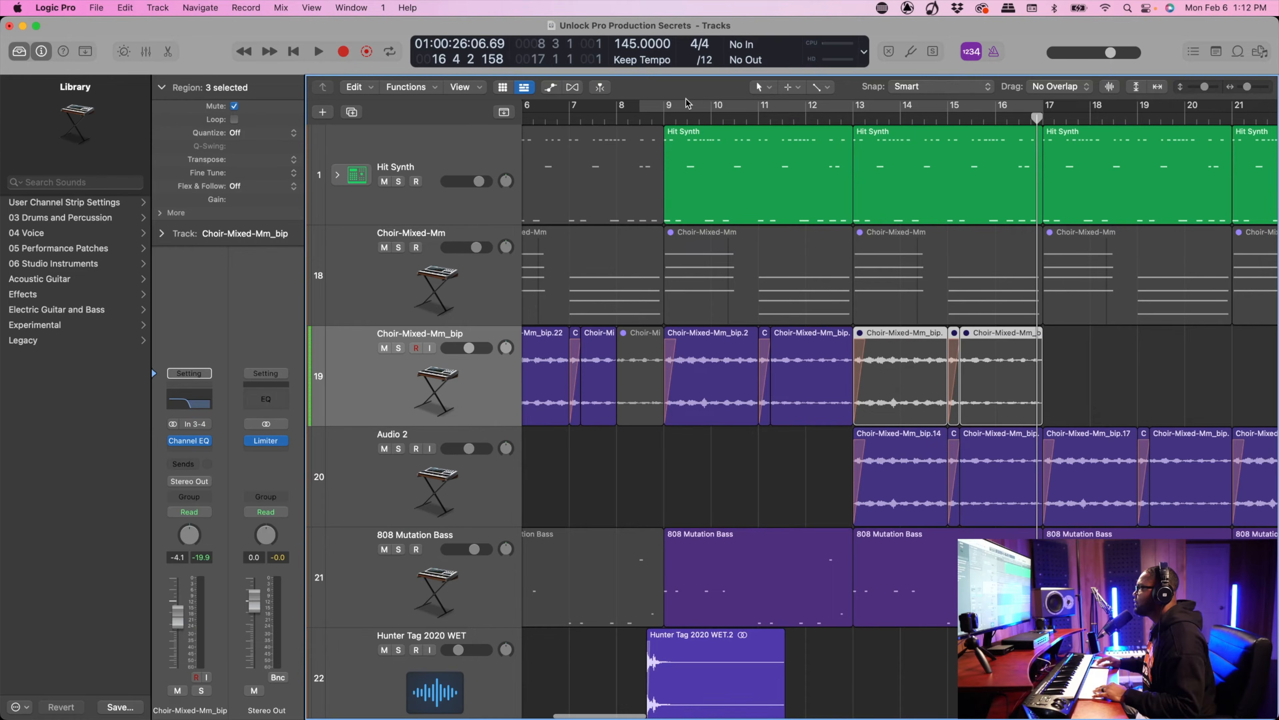
# Set the cycle range to bars 9 to 13 and play back the Hit Synth track in solo
pyautogui.moveTo(668, 111); pyautogui.dragTo(854, 111)
pyautogui.click(398, 182)
pyautogui.press('space')
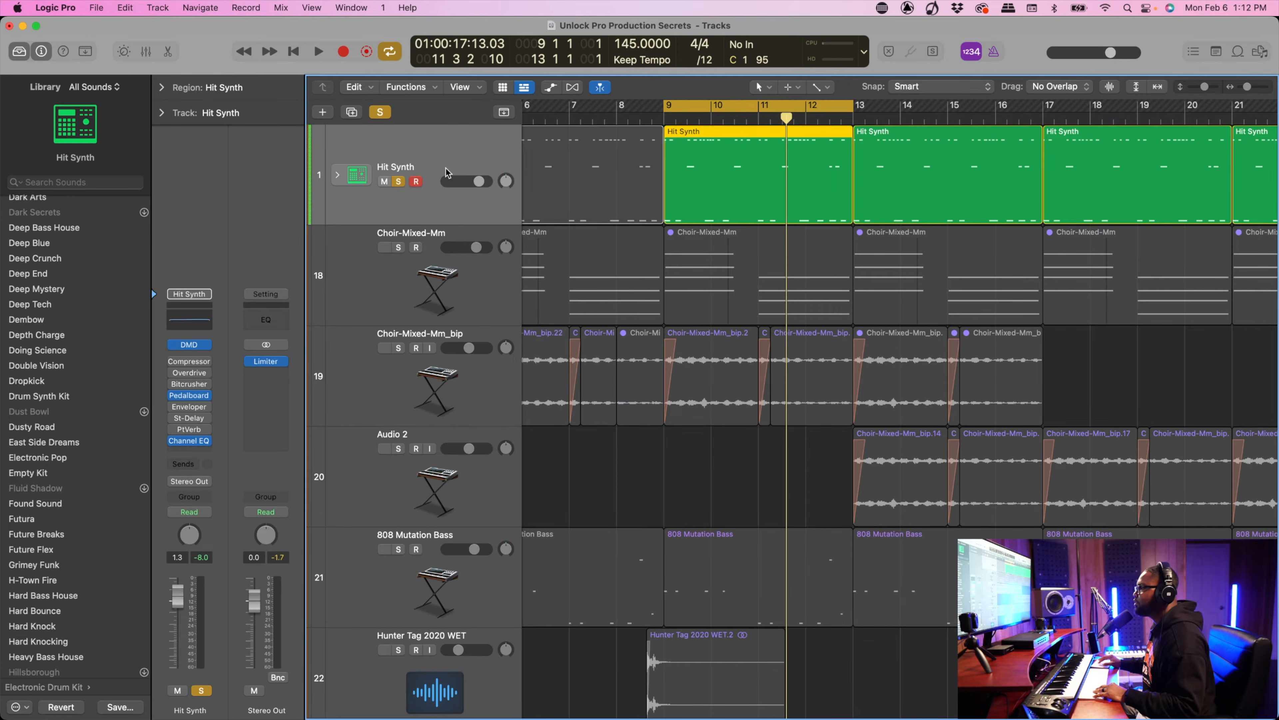
# Add a software instrument track and load the Hit Synth electronic drum kit from the Oak Felder producer pack
pyautogui.click(323, 113)
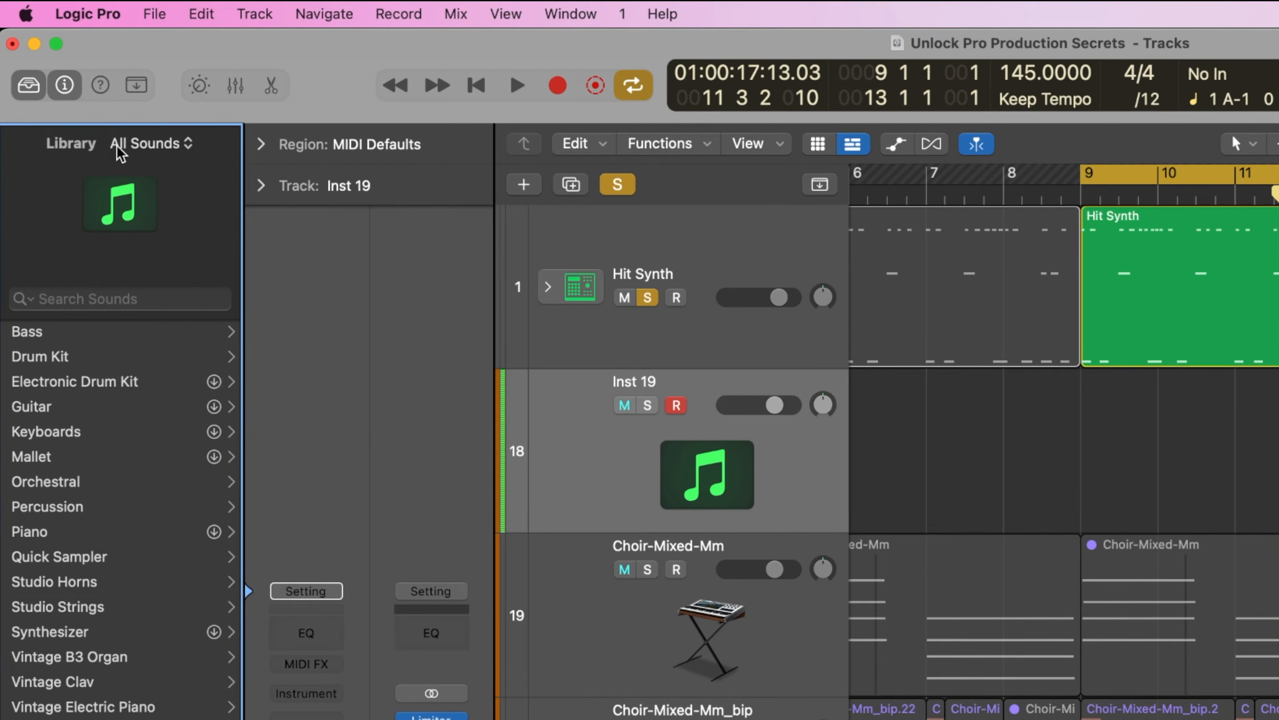
pyautogui.click(146, 148)
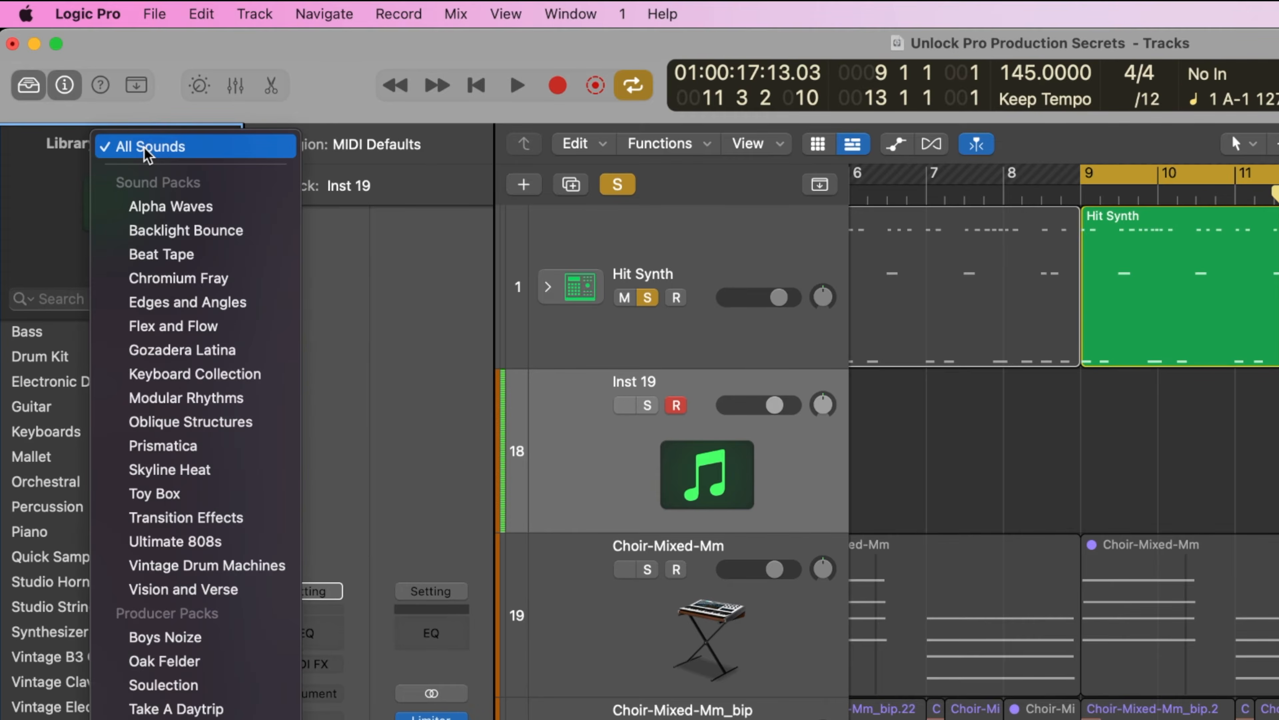
pyautogui.click(191, 664)
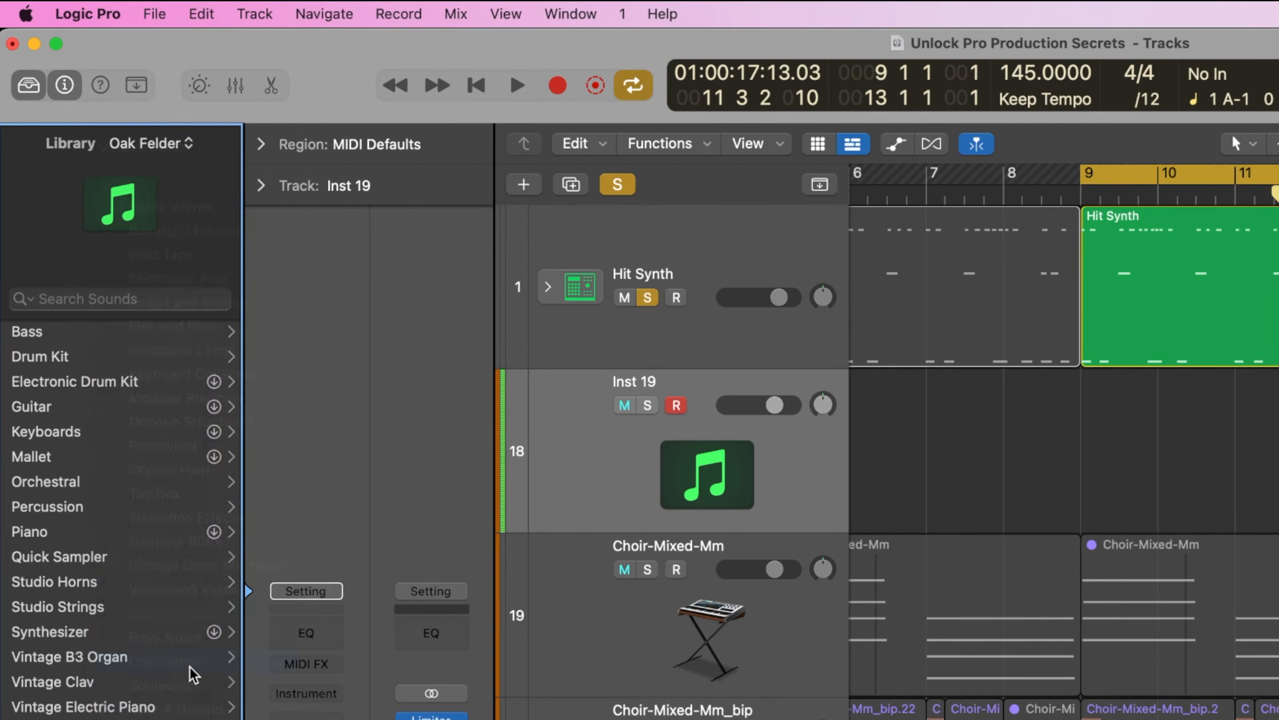
pyautogui.click(110, 333)
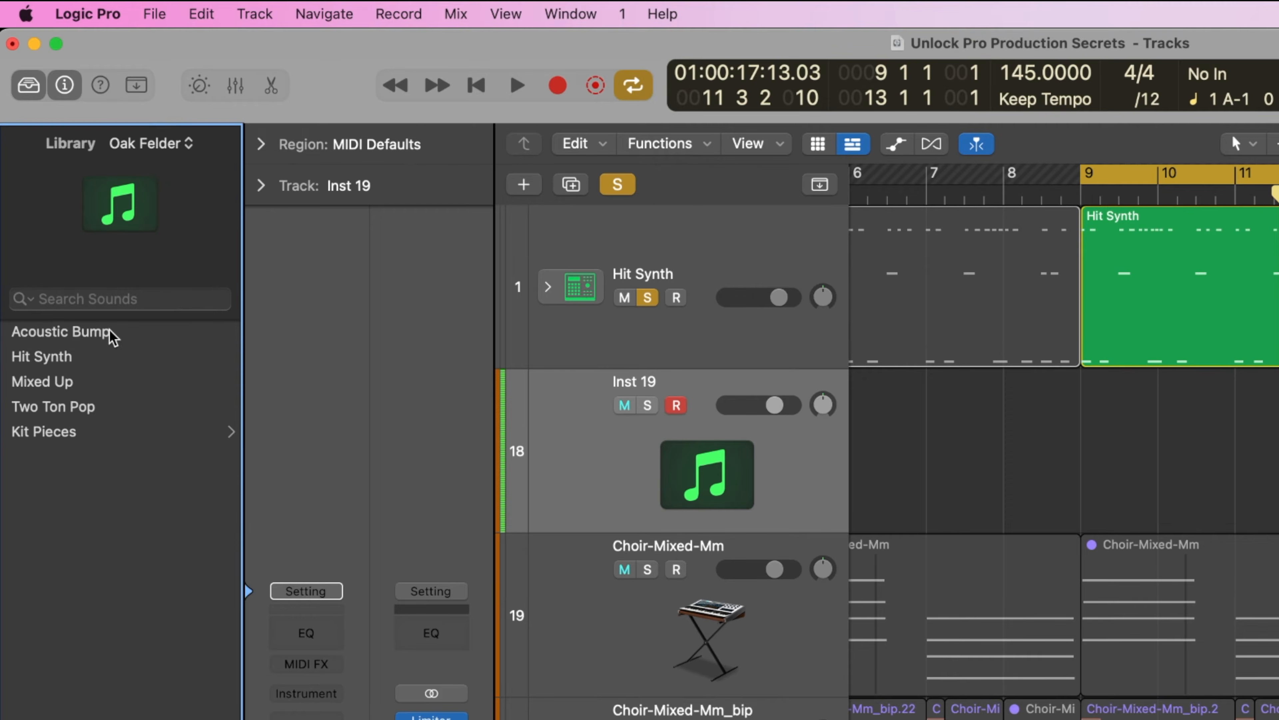
pyautogui.click(85, 359)
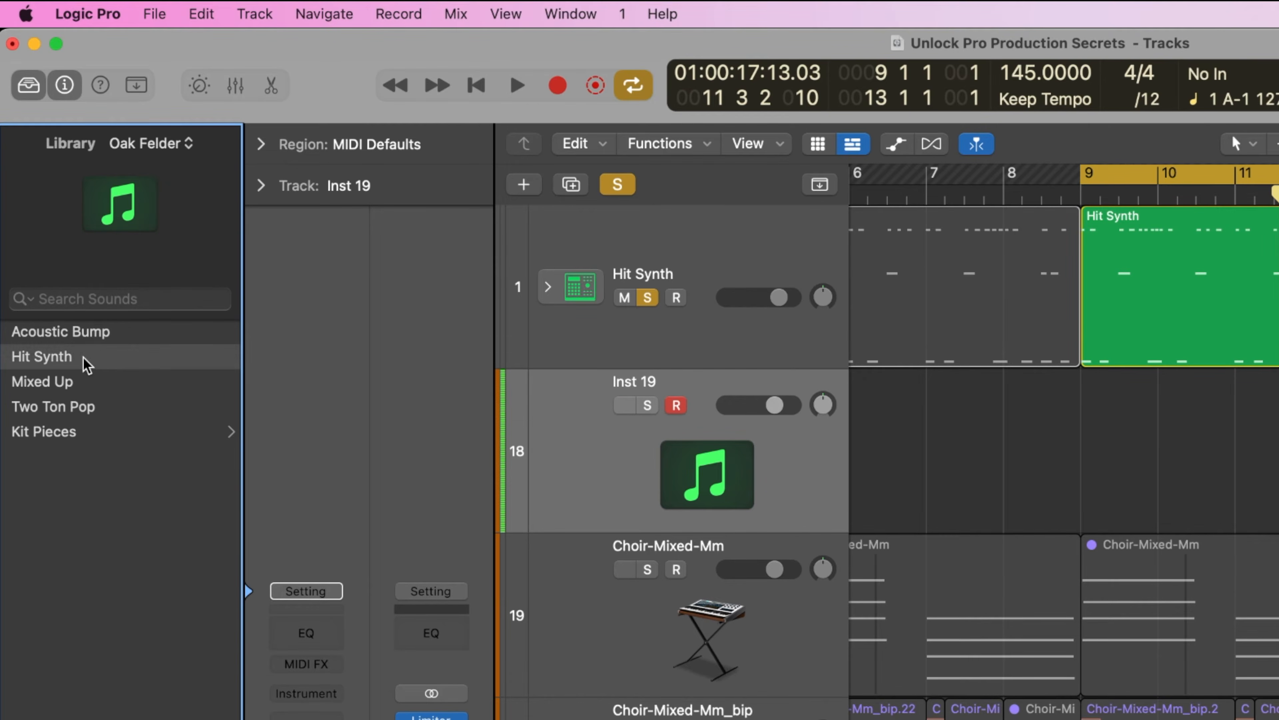
pyautogui.click(645, 461)
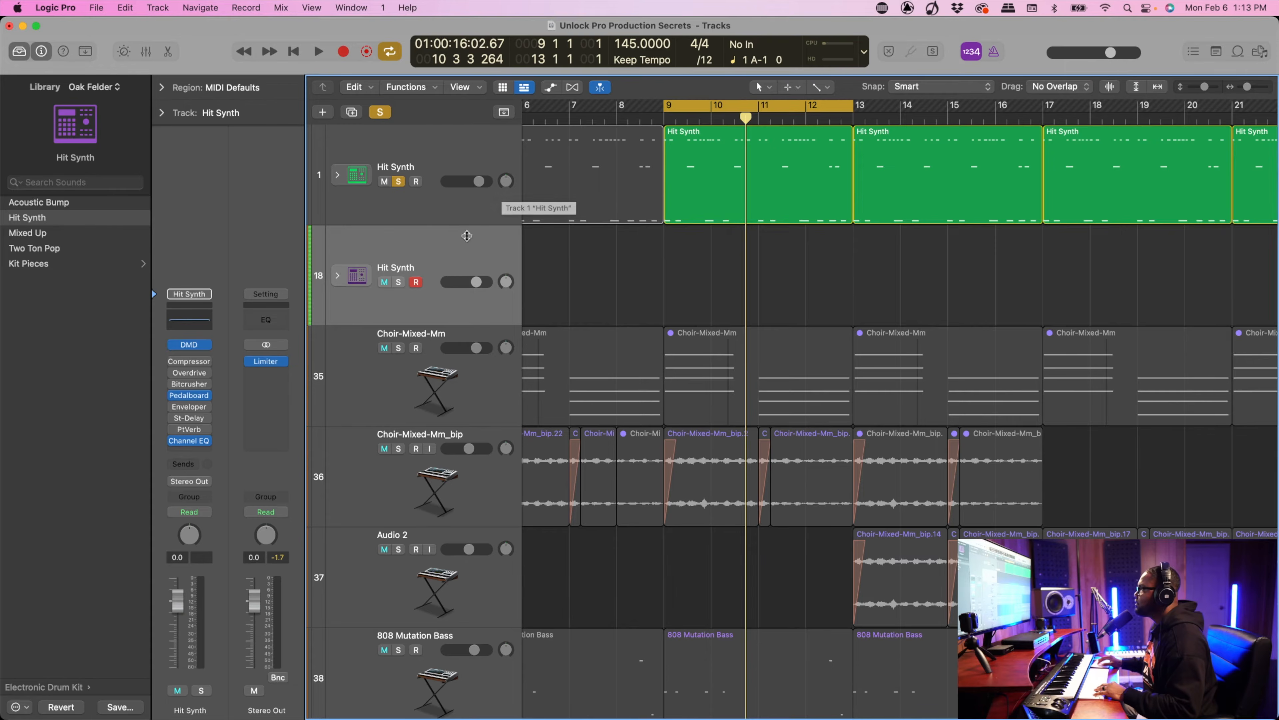
# Solo the new Hit Synth drum kit track and expand it into its individual kit piece tracks
pyautogui.scroll(-2, 676, 202)
pyautogui.scroll(-2, 676, 201)
pyautogui.click(337, 214)
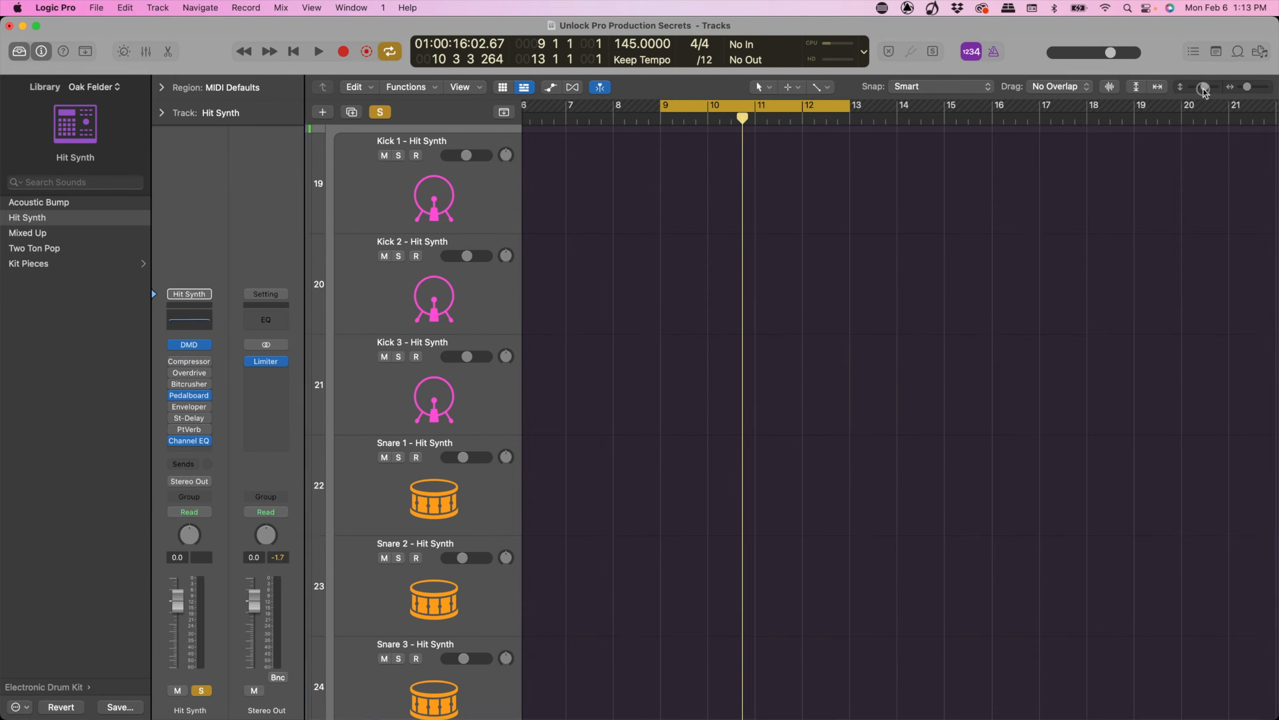
pyautogui.moveTo(1204, 86); pyautogui.dragTo(1200, 87)
pyautogui.scroll(-1, 623, 303)
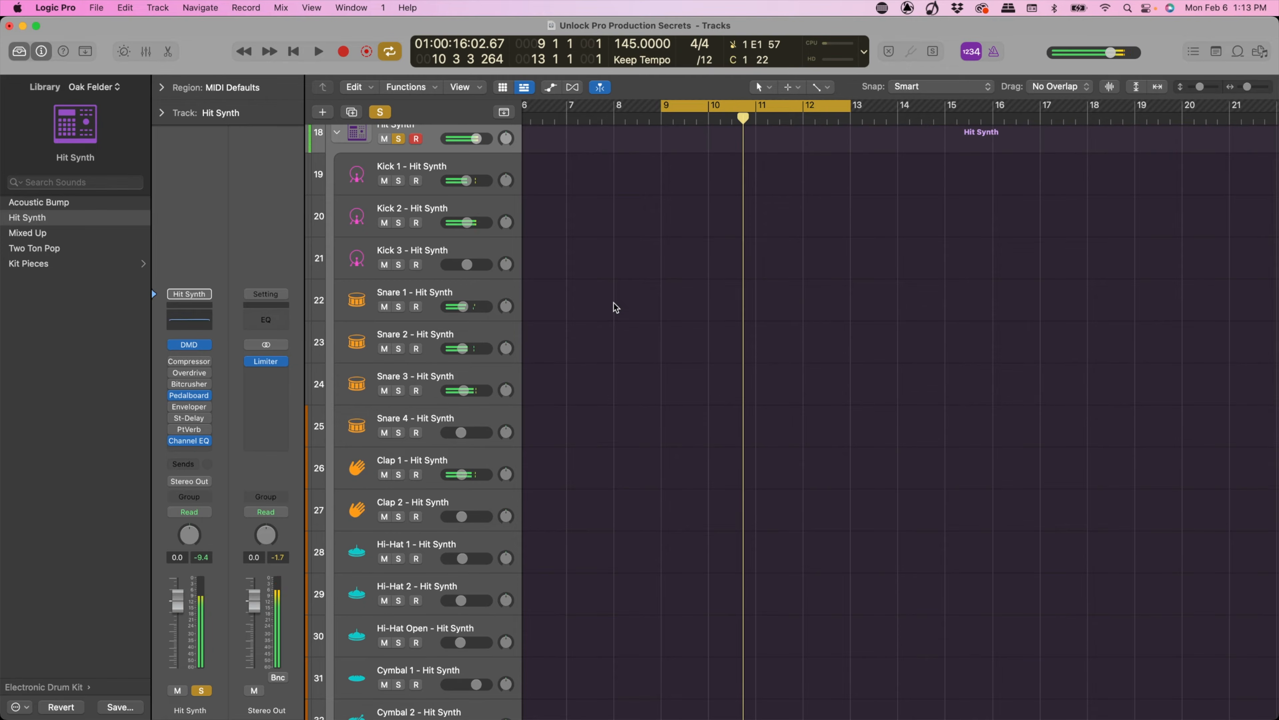
pyautogui.scroll(3, 615, 307)
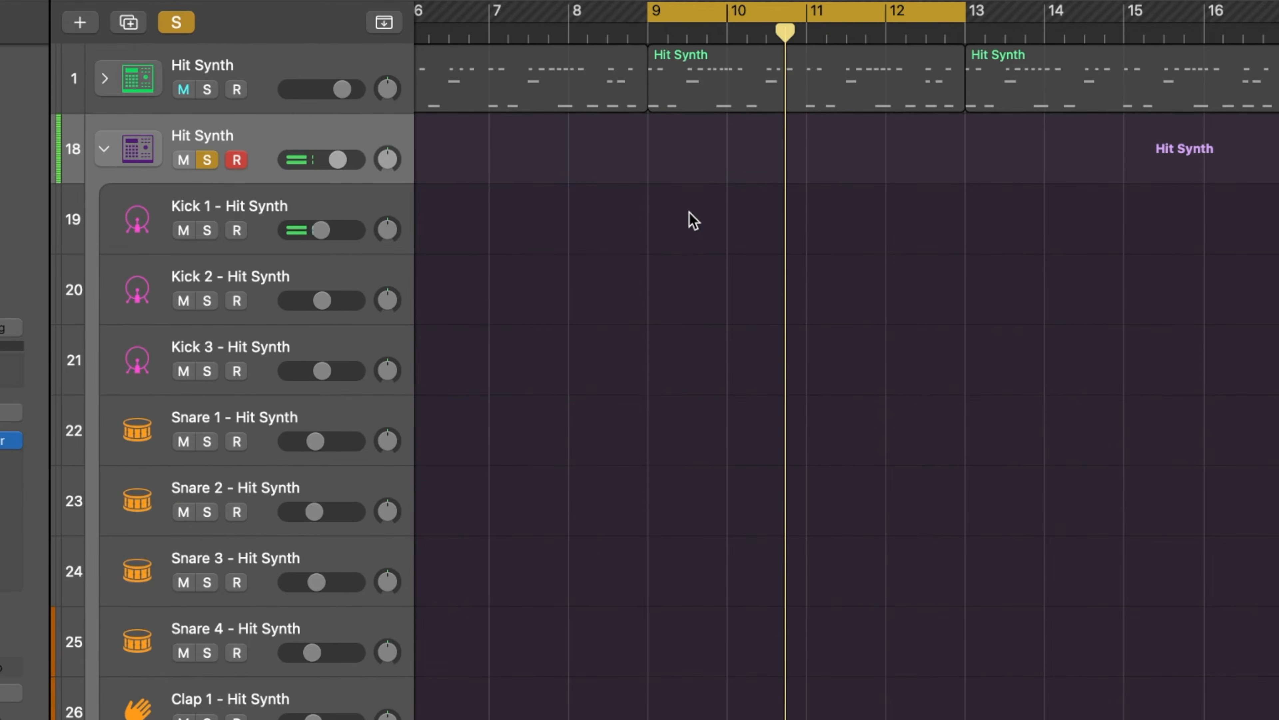
# Create a pattern region on the Kick 1 track at bar 9 and set the root key row's step rate to /8
pyautogui.rightClick(682, 222)
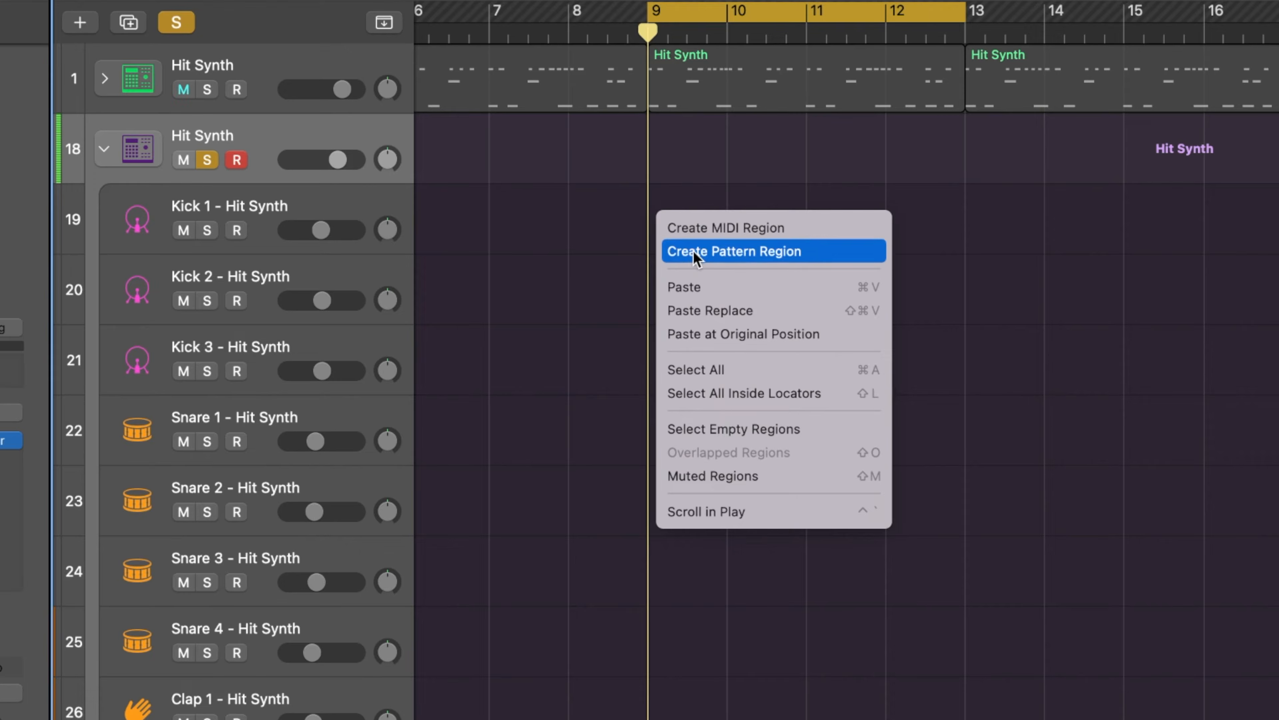
pyautogui.click(694, 253)
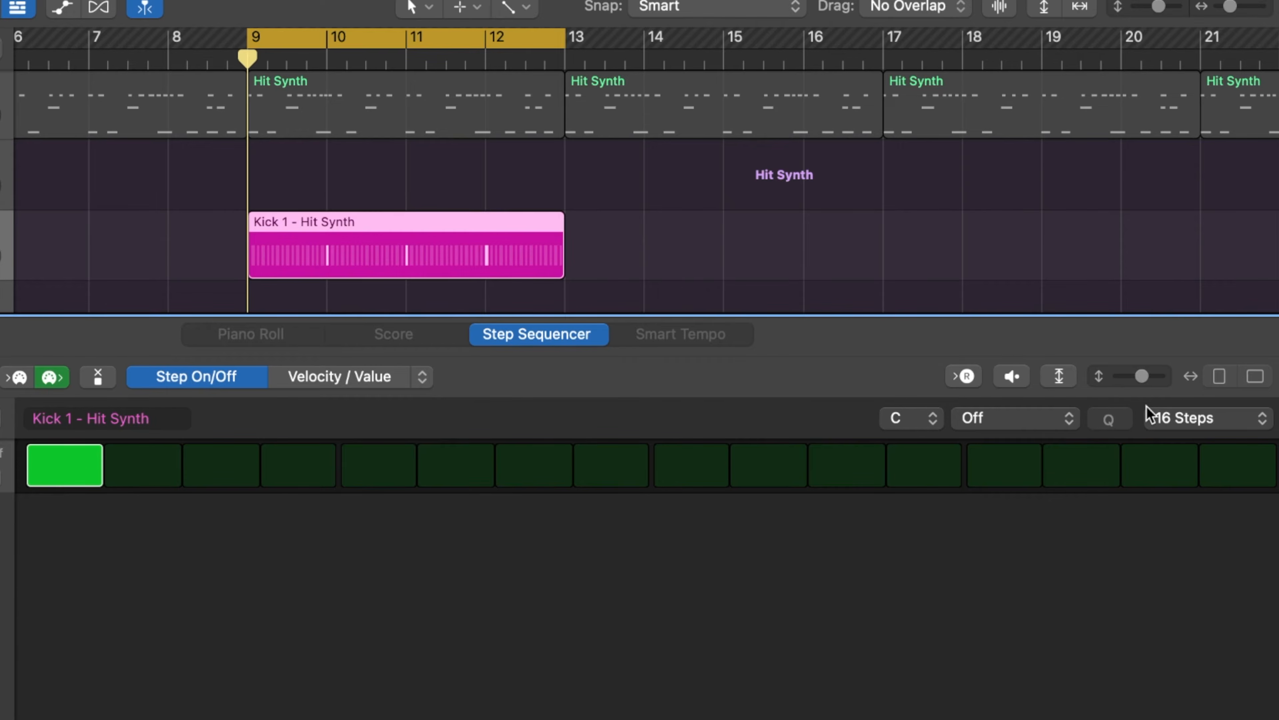
pyautogui.click(1190, 428)
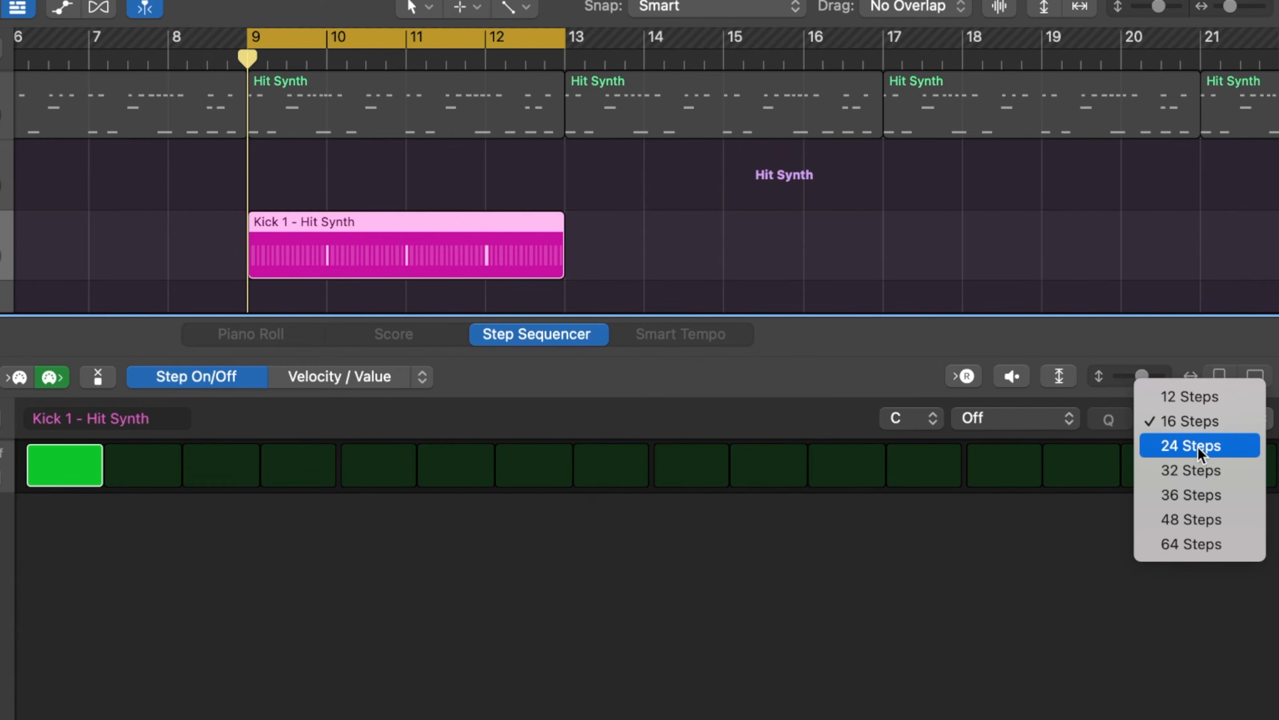
pyautogui.click(642, 665)
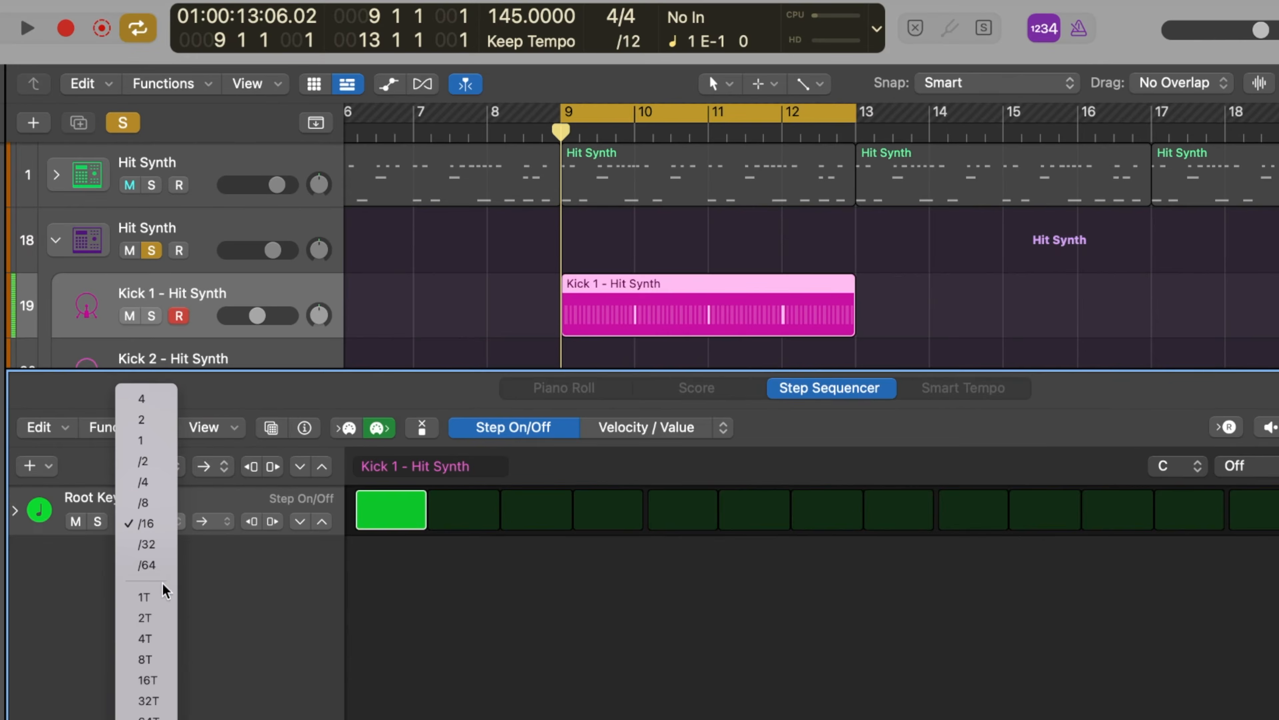
pyautogui.click(165, 505)
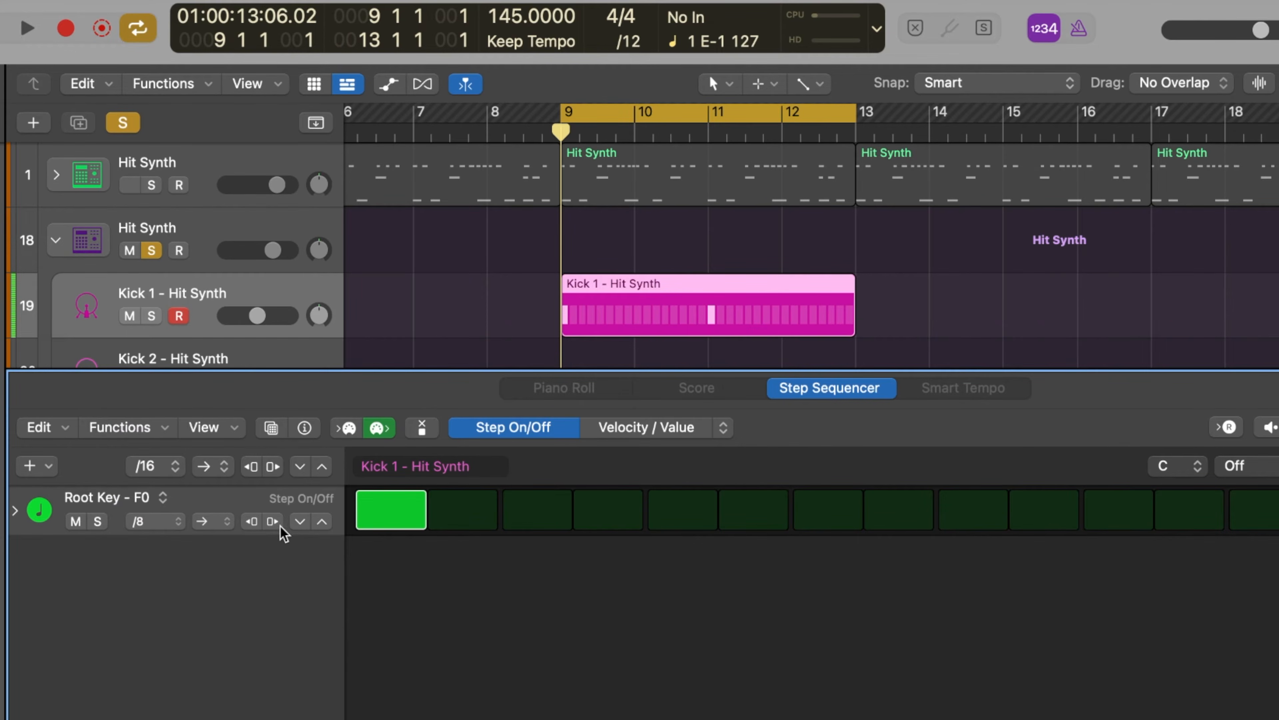
# Fill the Kick 1 row with steps and turn steps off, keeping 1, 3, 8 and 11, while auditioning the pattern
pyautogui.click(321, 522)
pyautogui.press('space')
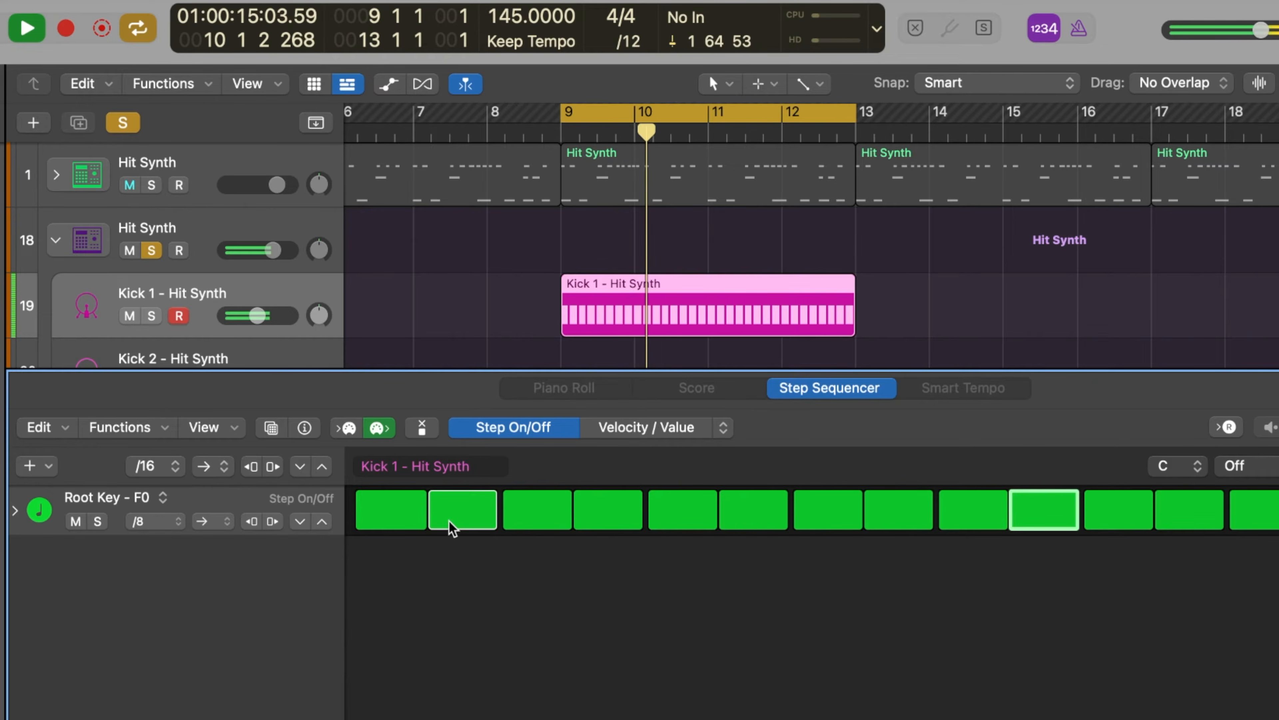
pyautogui.press('space')
pyautogui.click(463, 514)
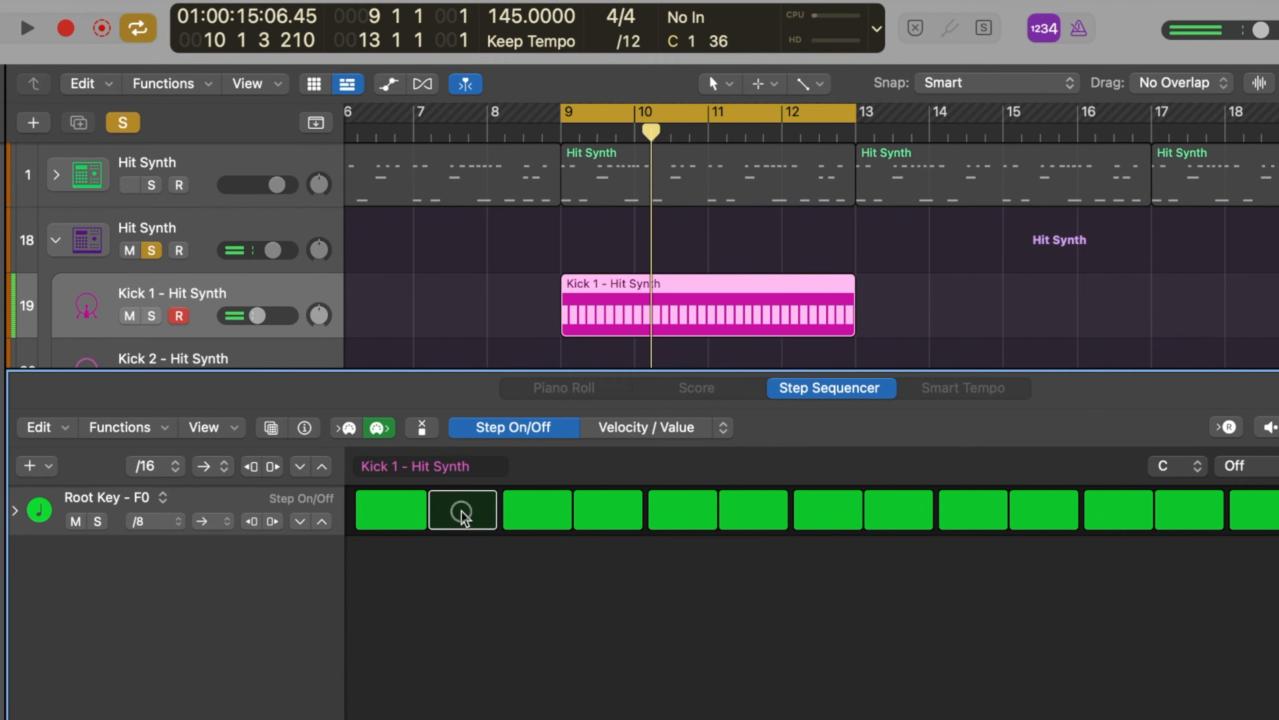
pyautogui.press('space')
pyautogui.click(607, 514)
pyautogui.press('space')
pyautogui.press('space')
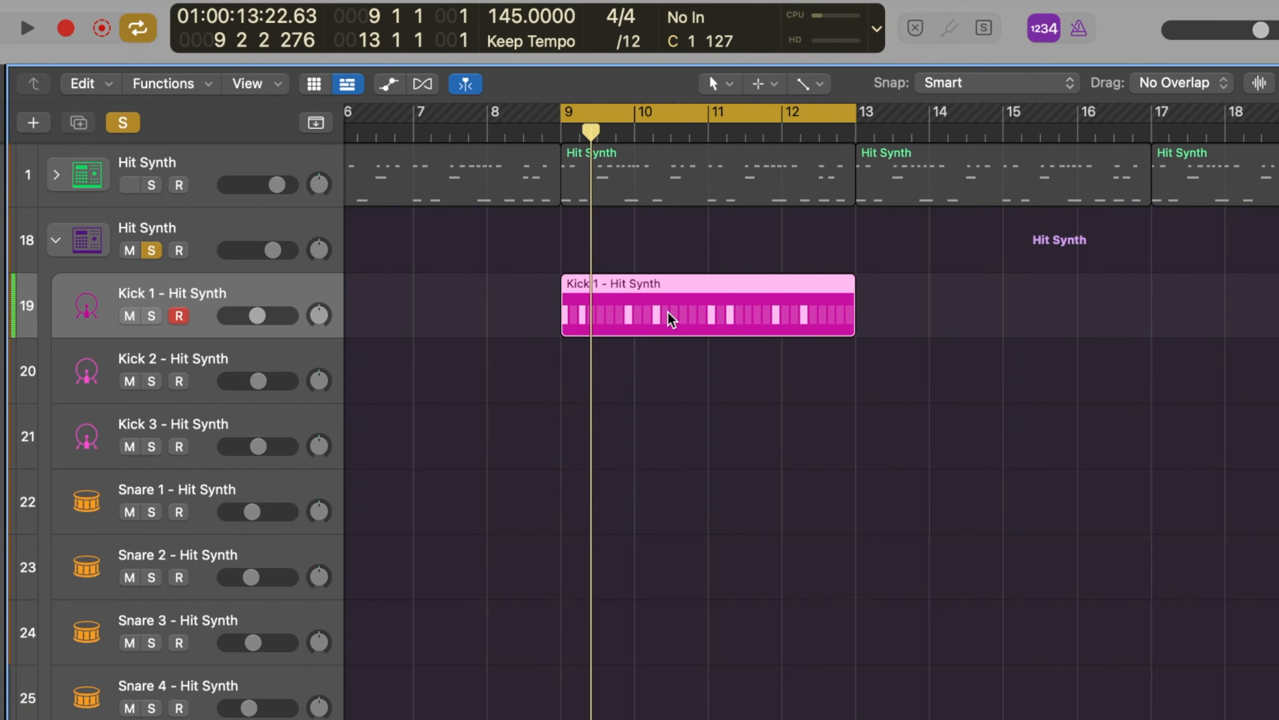
# Convert the Kick 1 pattern region to a MIDI region and review its notes in the Piano Roll
pyautogui.rightClick(655, 302)
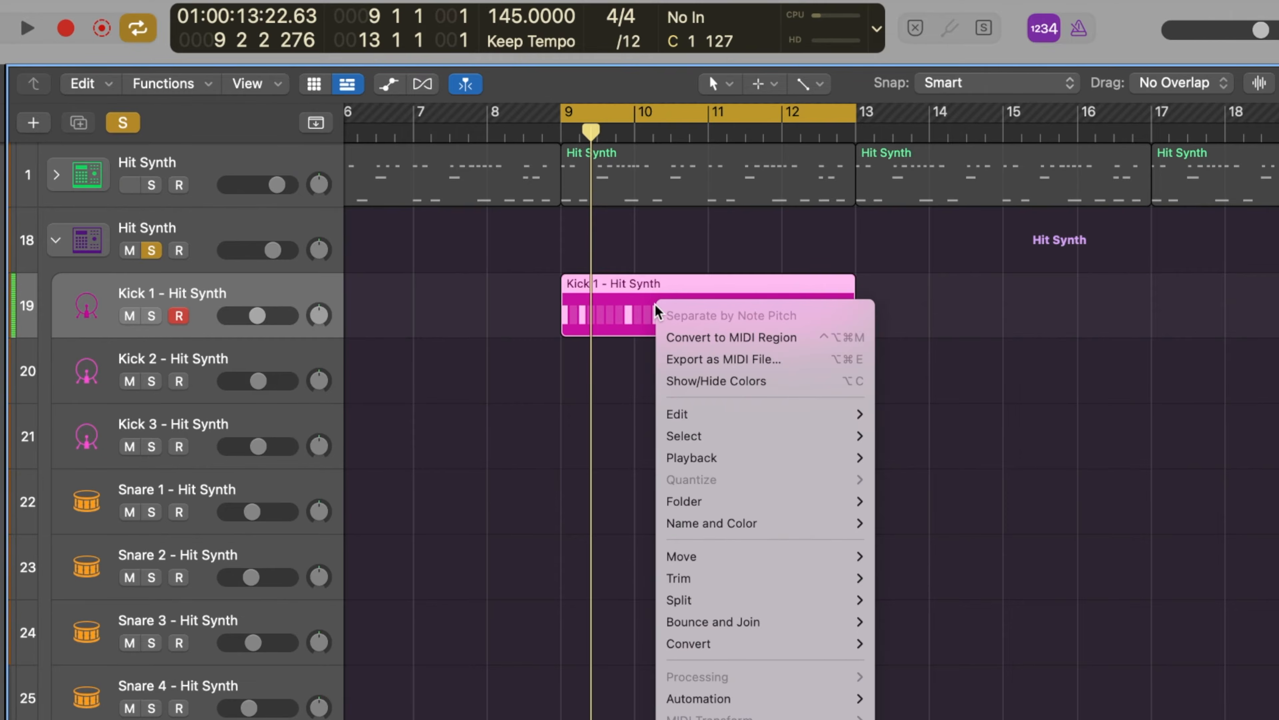
pyautogui.click(729, 337)
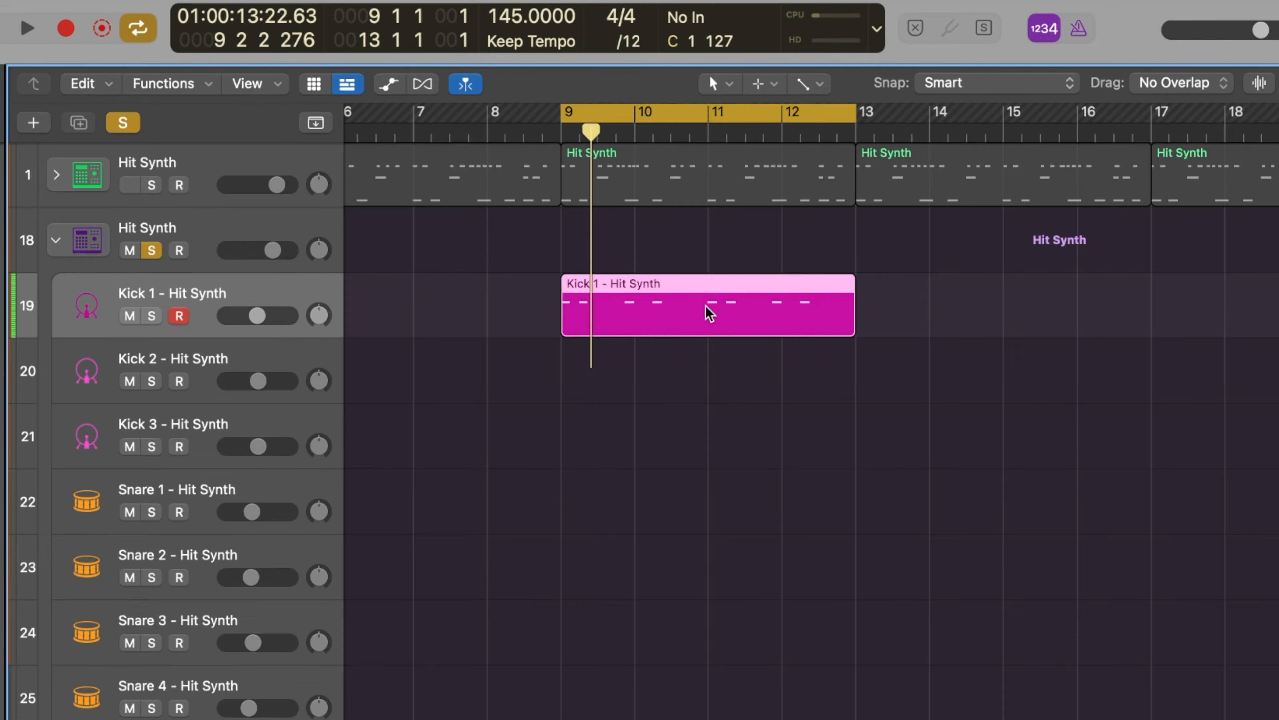
pyautogui.doubleClick(706, 306)
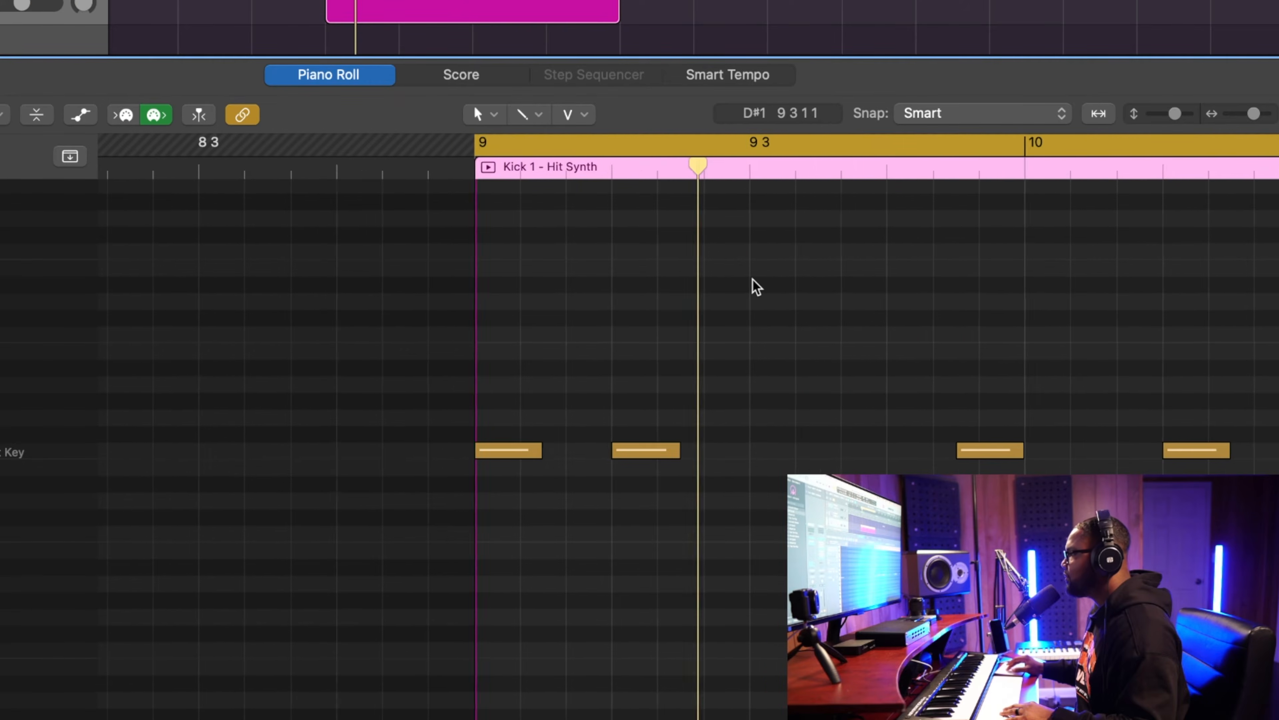
pyautogui.hscroll(6, 752, 279)
pyautogui.scroll(-6, 753, 280)
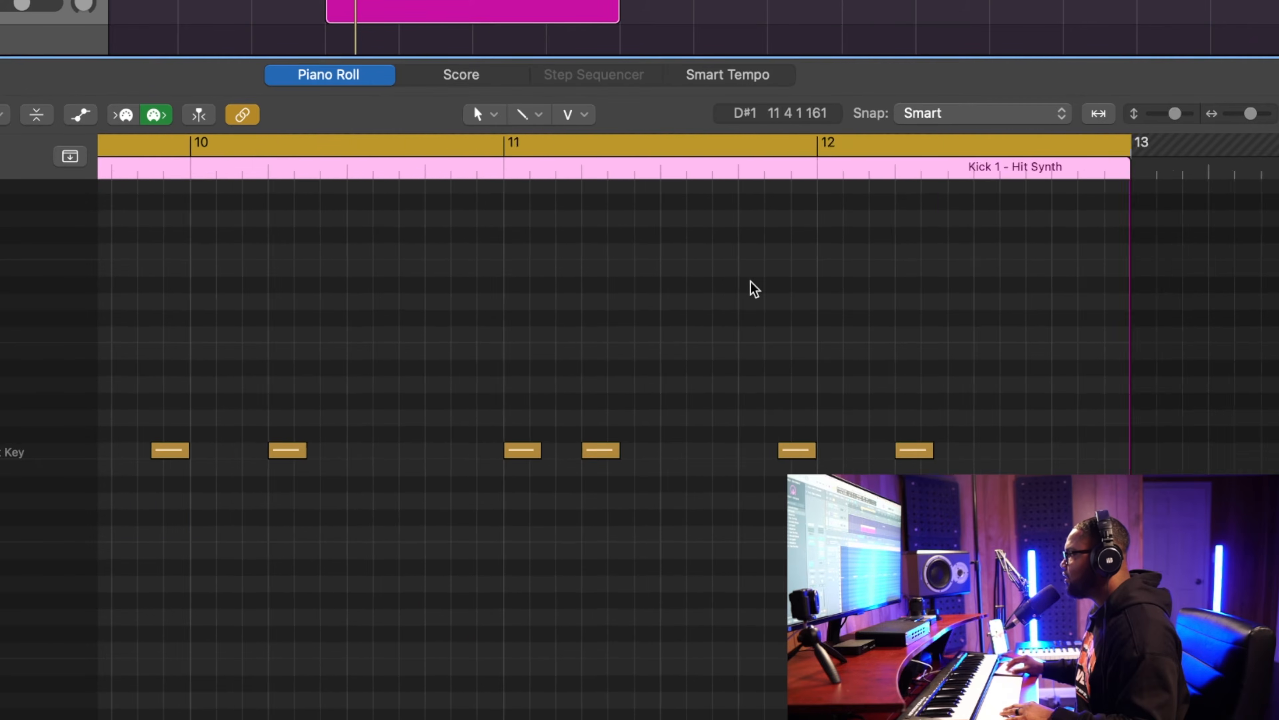
pyautogui.hscroll(-8, 753, 281)
pyautogui.scroll(6, 635, 325)
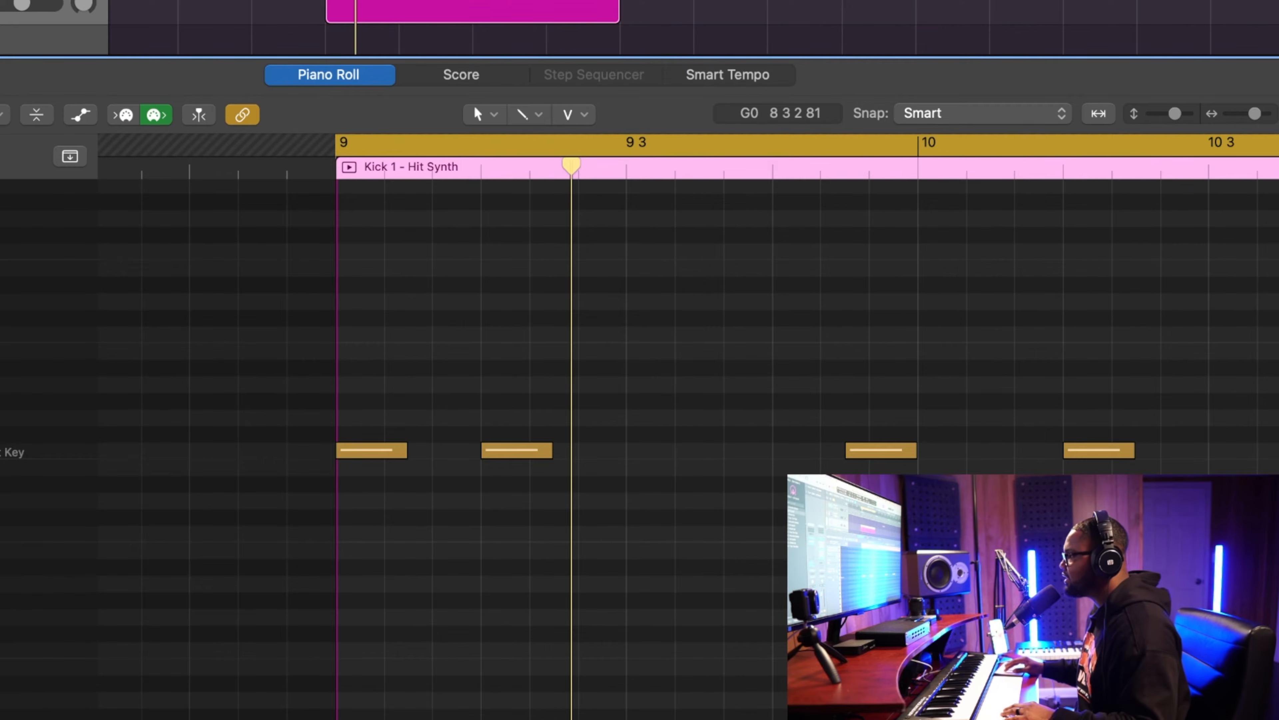
# Set the velocity of all Kick 1 notes to 127 and play back the result
pyautogui.press('super+a')
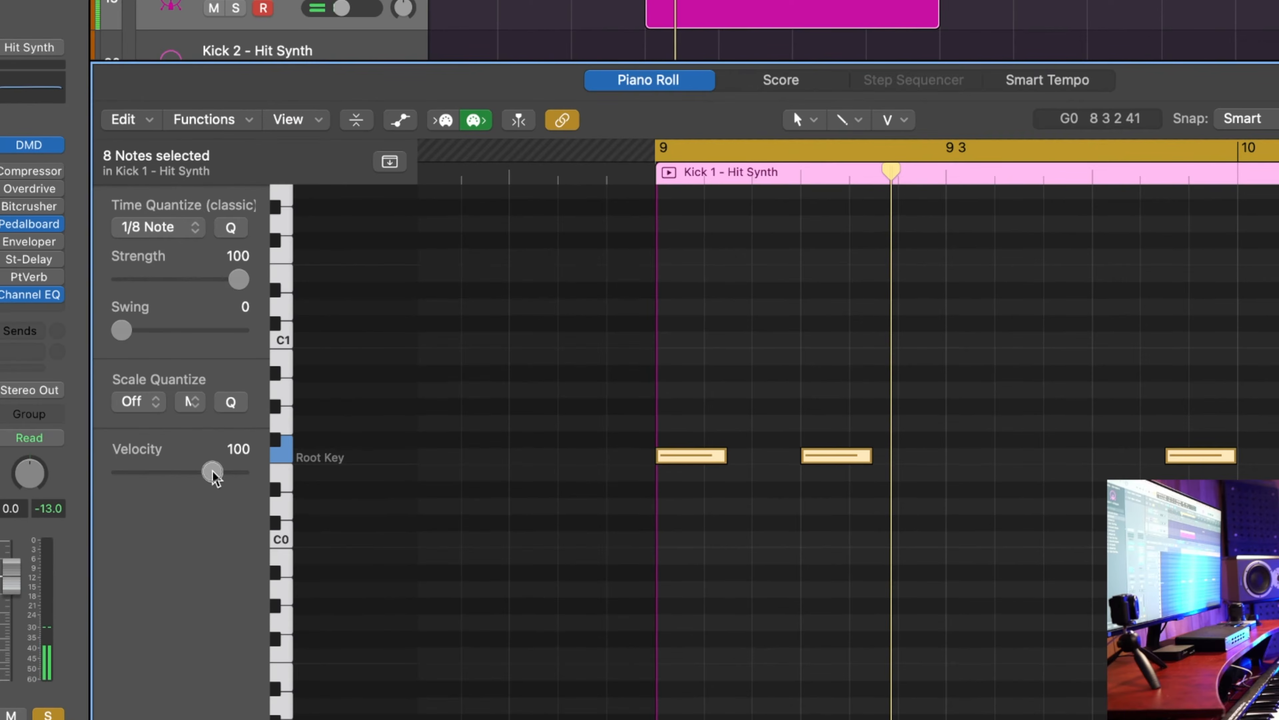
pyautogui.moveTo(213, 473); pyautogui.dragTo(528, 481)
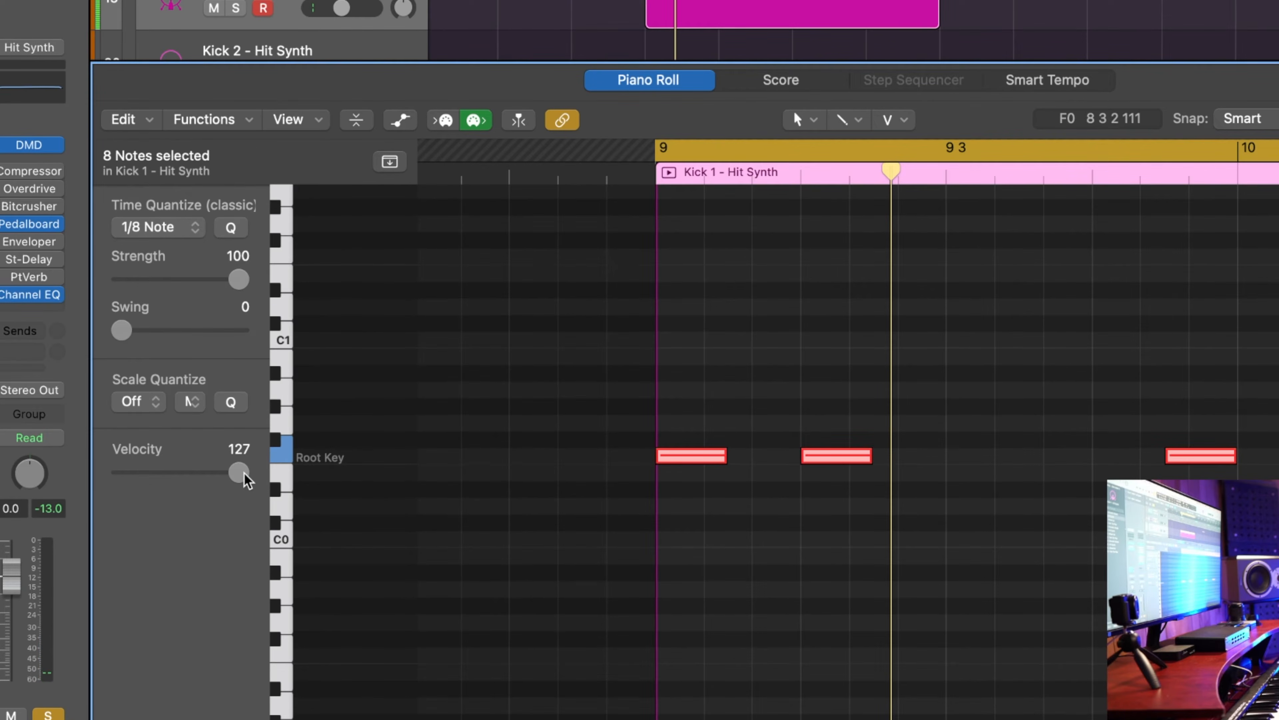
pyautogui.press('space')
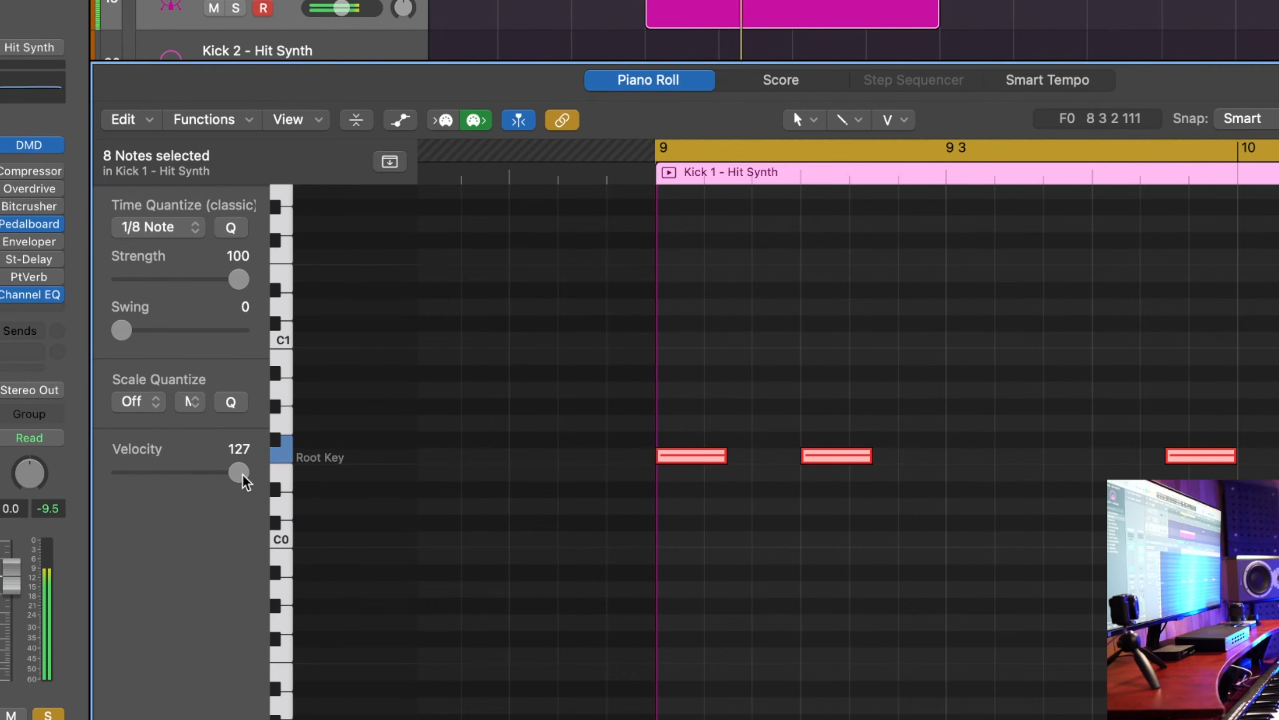
pyautogui.press('space')
# Create an empty MIDI region on the Snare 3 track and extend it to span bars 9 to 13
pyautogui.click(320, 50)
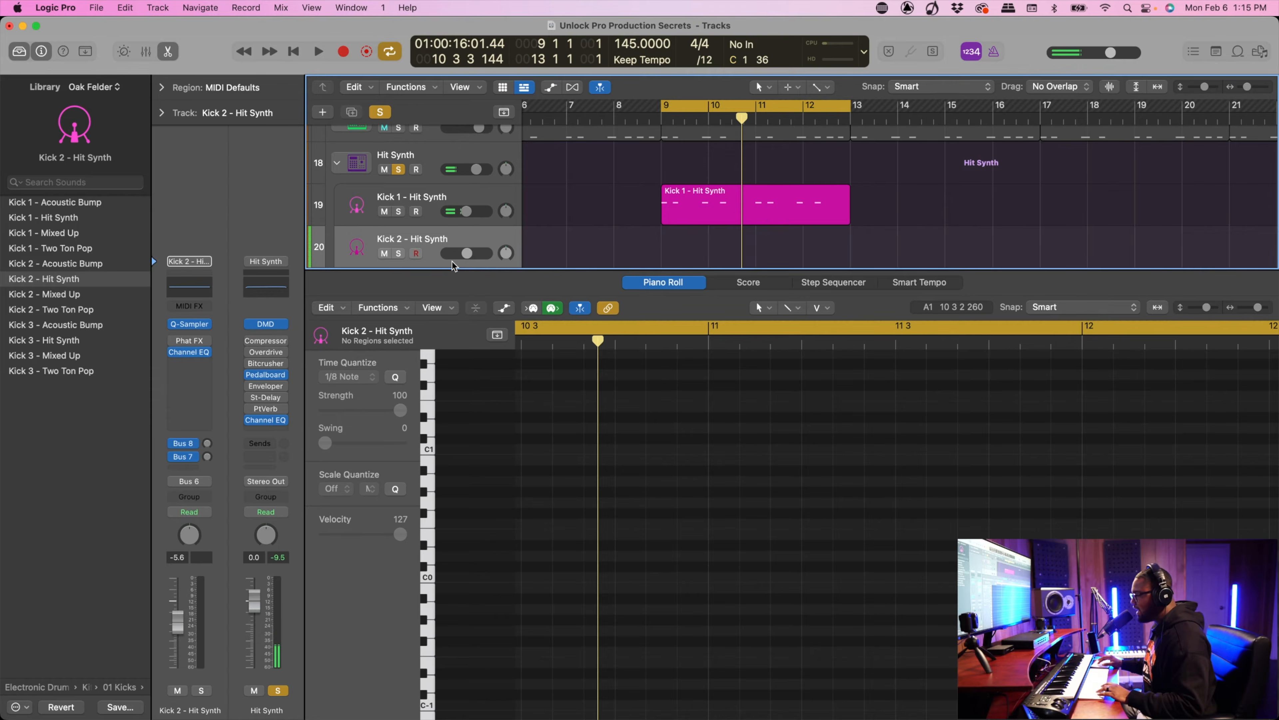
pyautogui.press('x')
pyautogui.press('x')
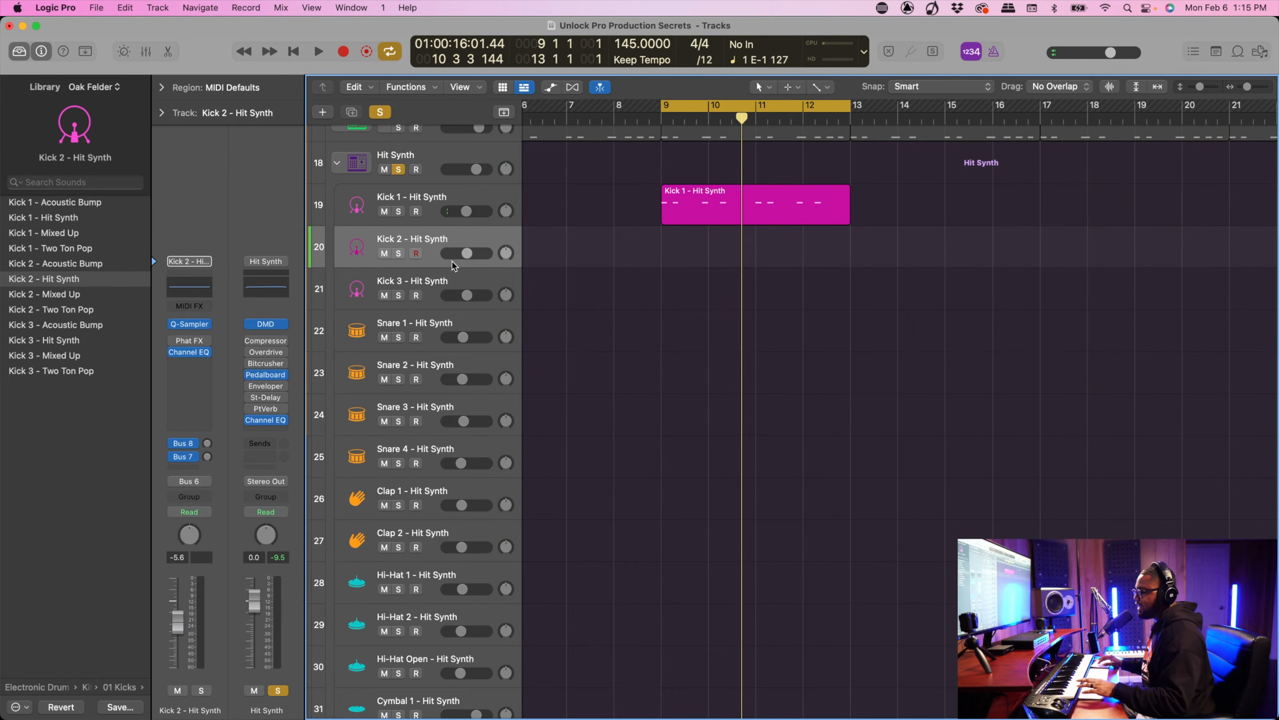
pyautogui.click(443, 403)
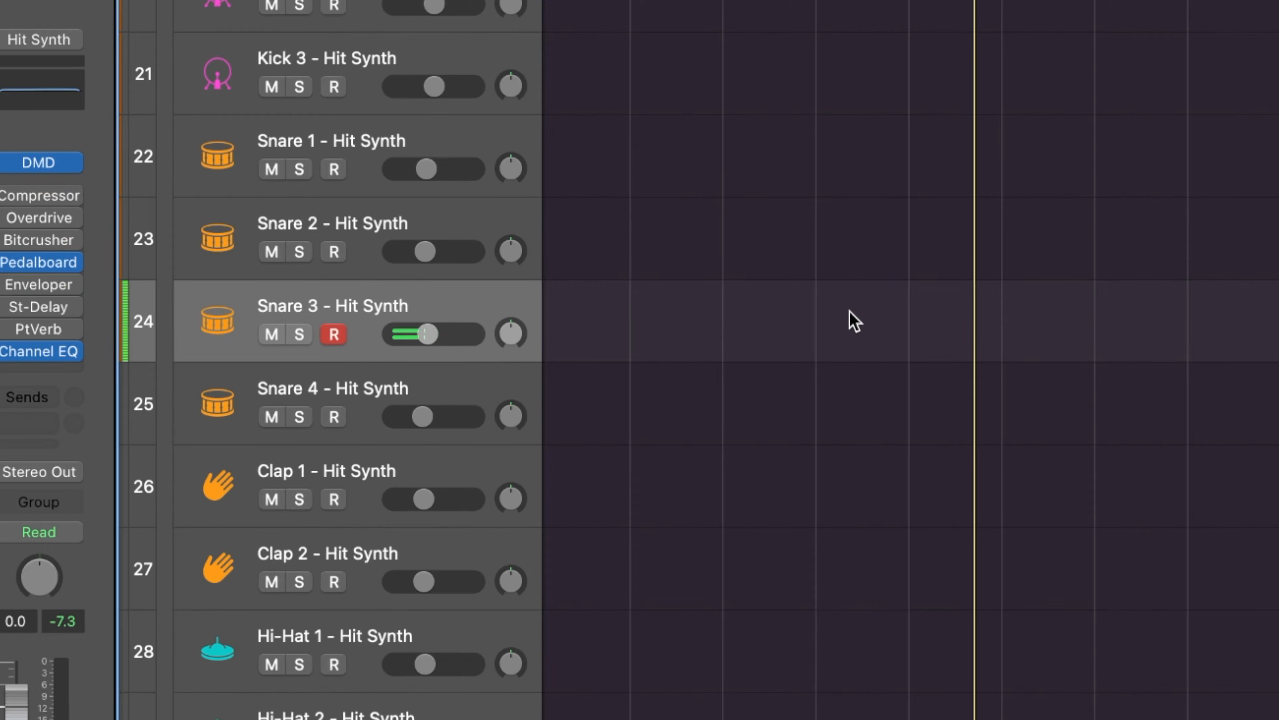
pyautogui.rightClick(838, 323)
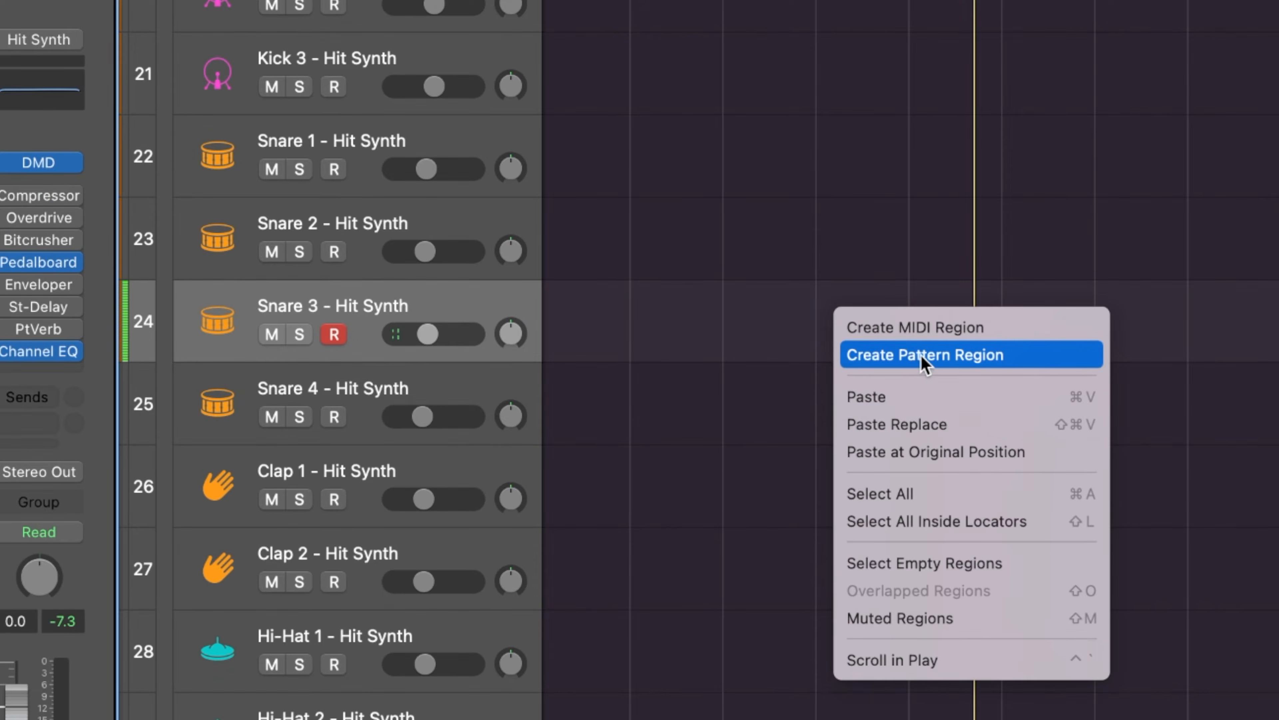
pyautogui.click(940, 328)
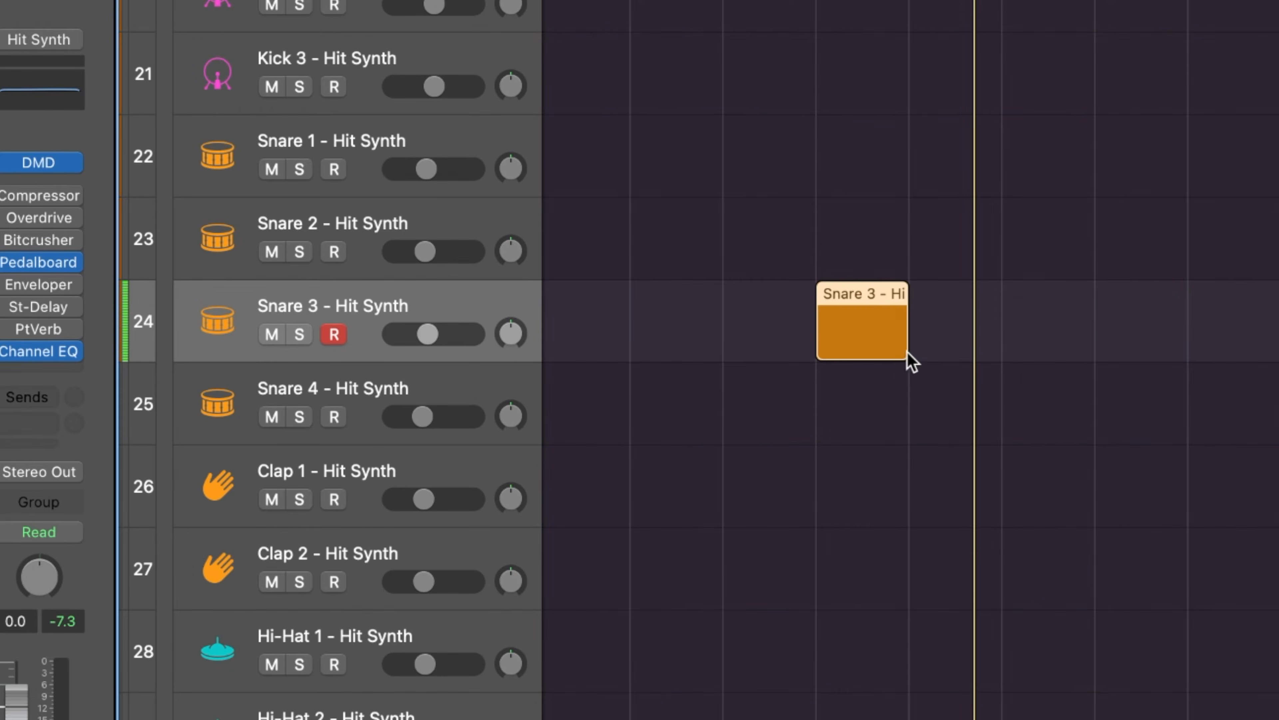
pyautogui.moveTo(907, 354); pyautogui.dragTo(1179, 353)
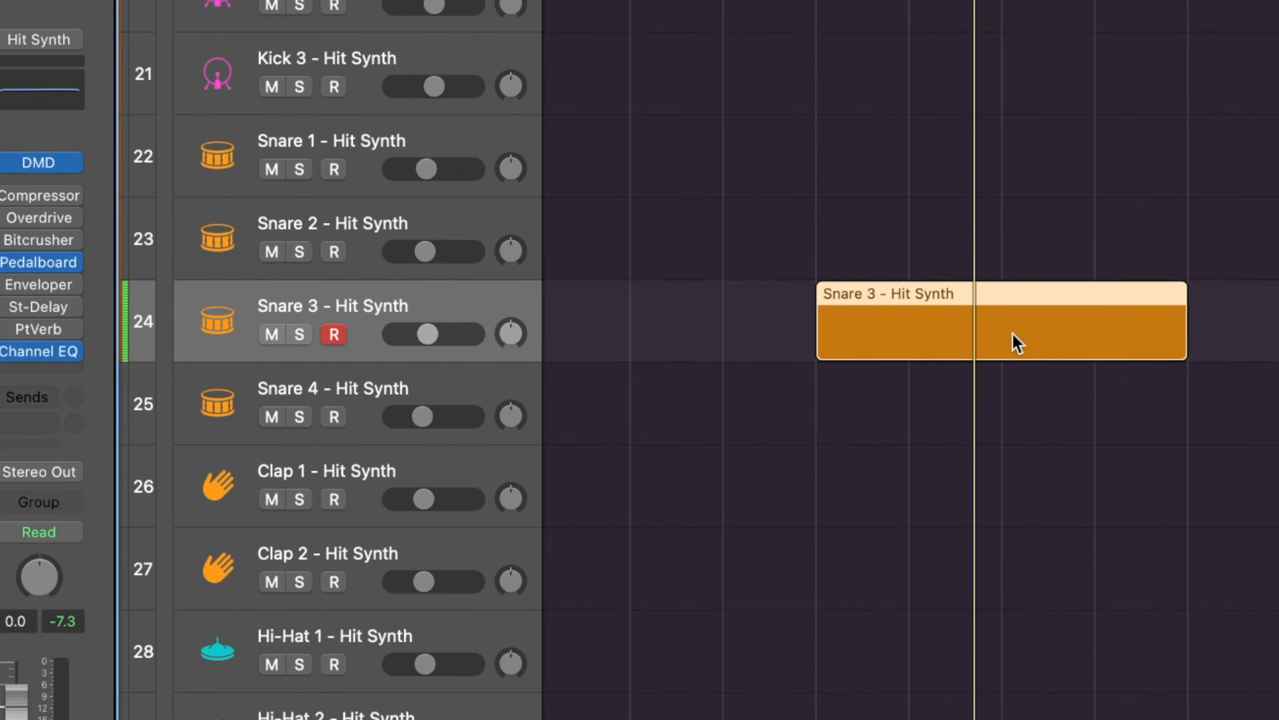
# Open the Snare 3 region in the Piano Roll and add a note on the C3 root key at bar 10, beat 3
pyautogui.doubleClick(1014, 343)
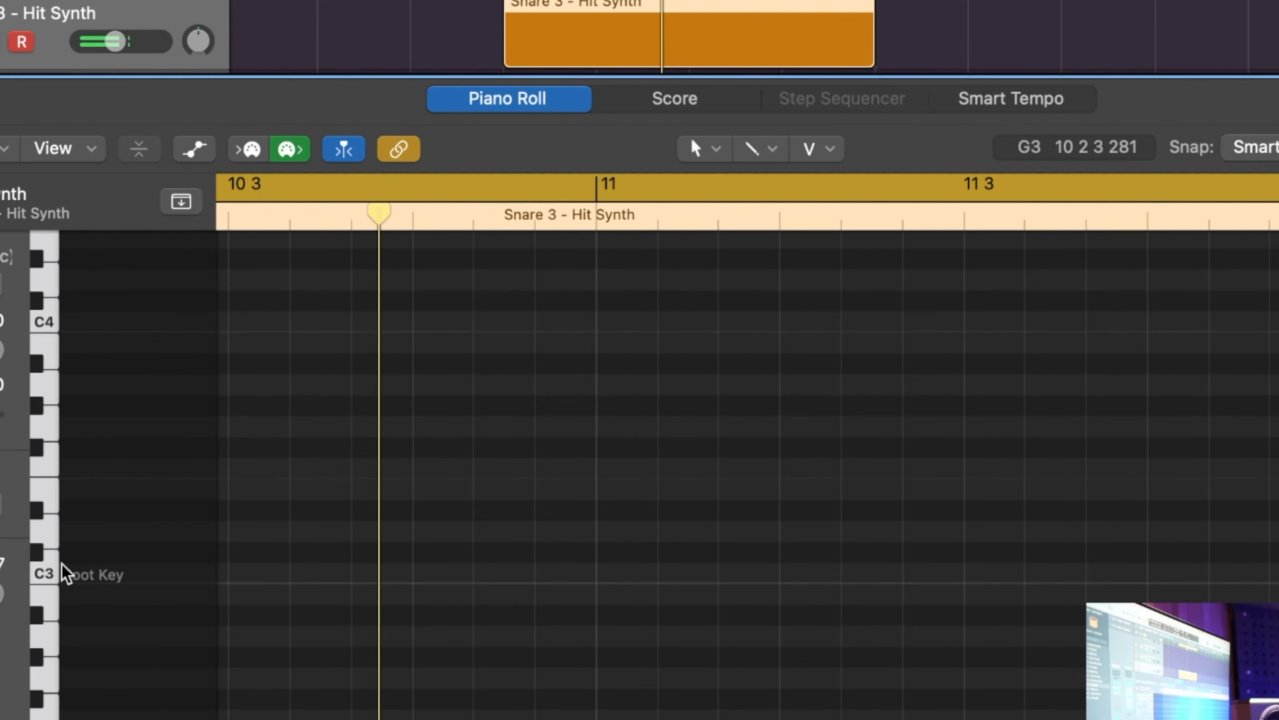
pyautogui.click(270, 557)
pyautogui.hscroll(-10, 417, 546)
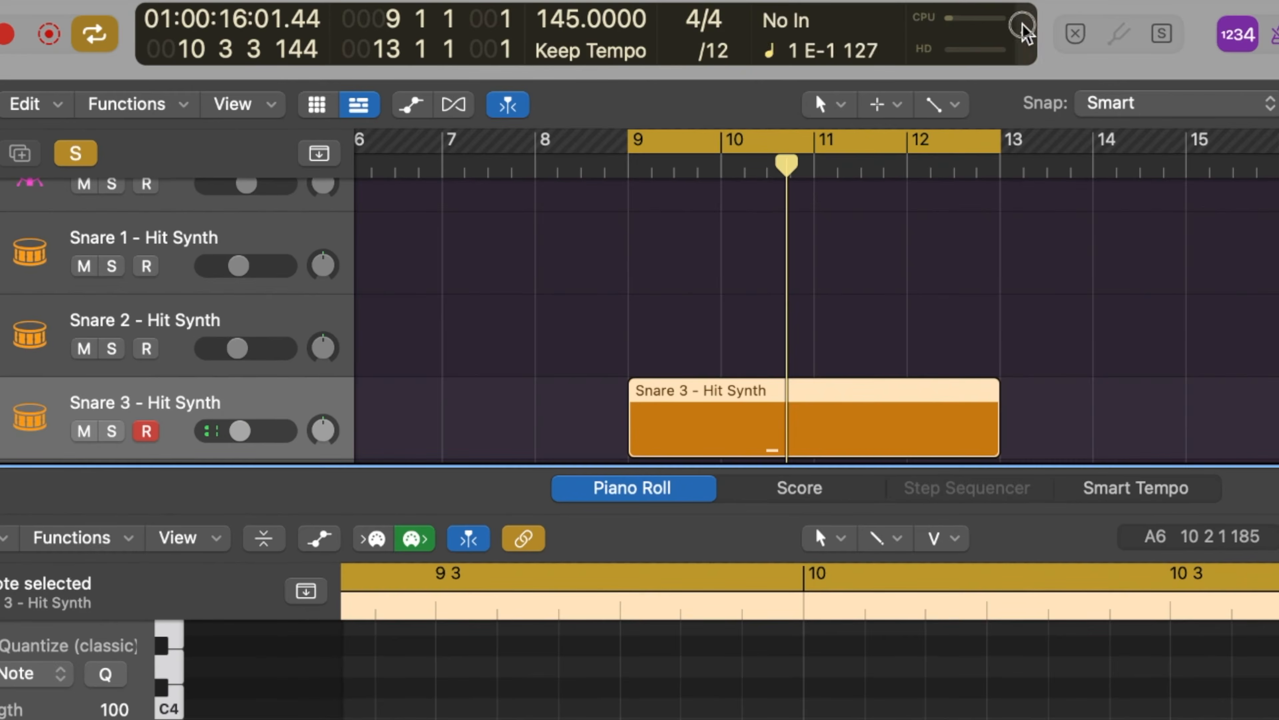
# Switch the control bar display to Beats & Project
pyautogui.click(1020, 26)
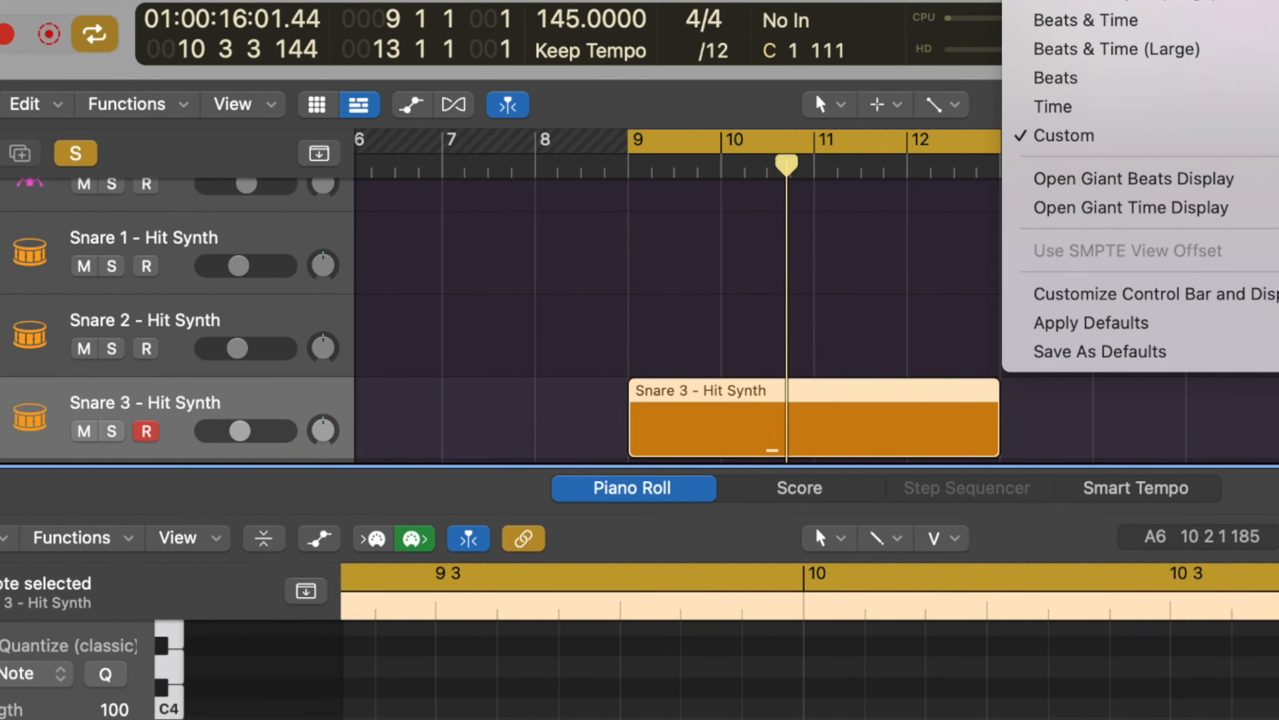
pyautogui.click(1068, 1)
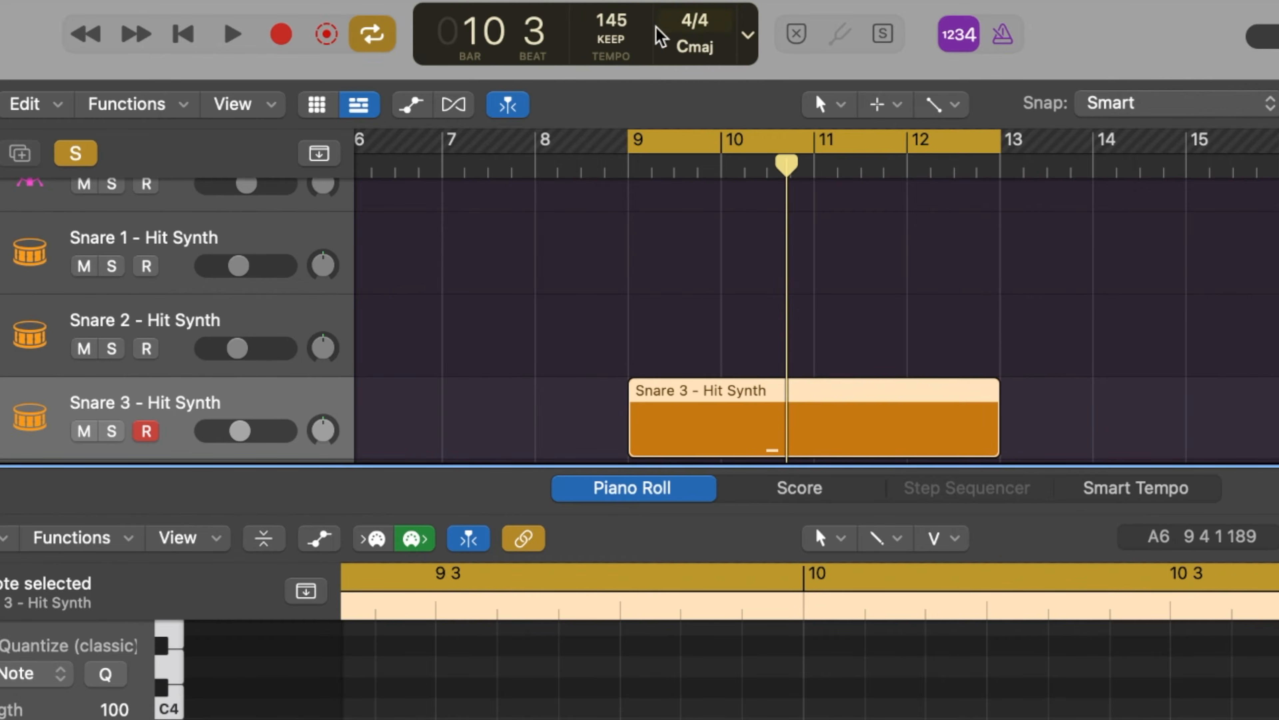
# Set the control bar display to Custom and the division value to /4
pyautogui.click(746, 36)
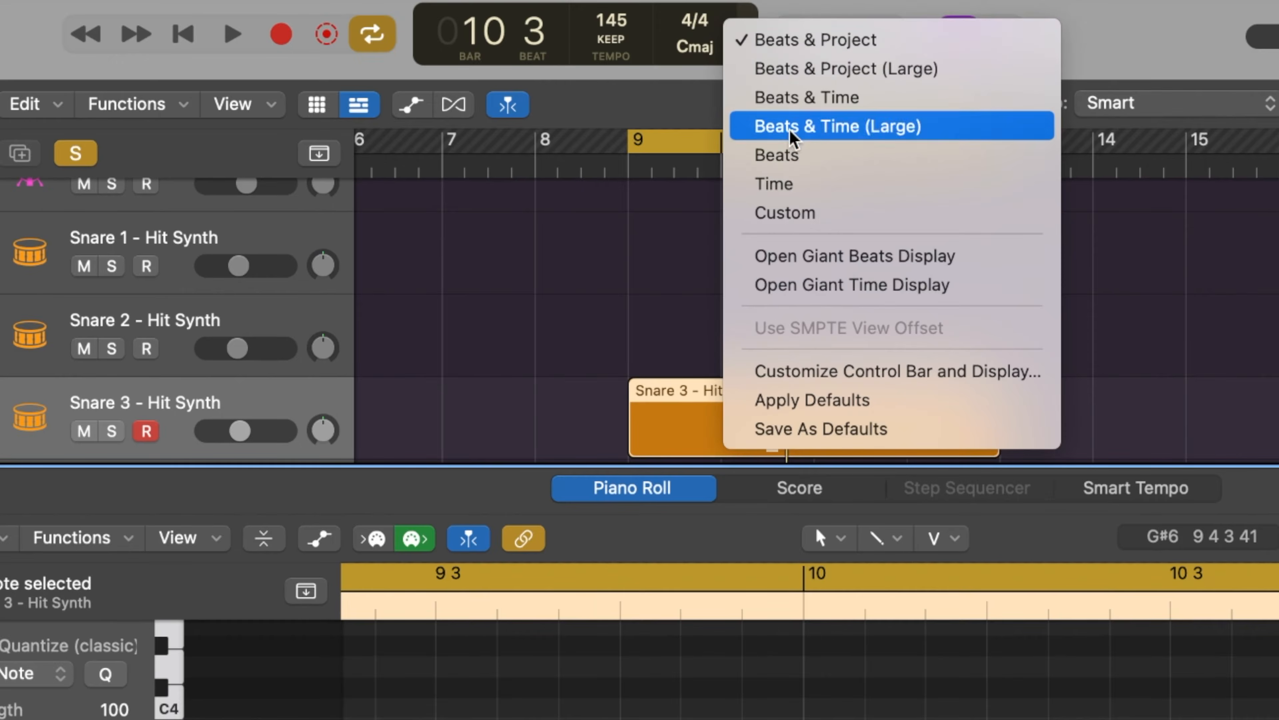
pyautogui.click(806, 209)
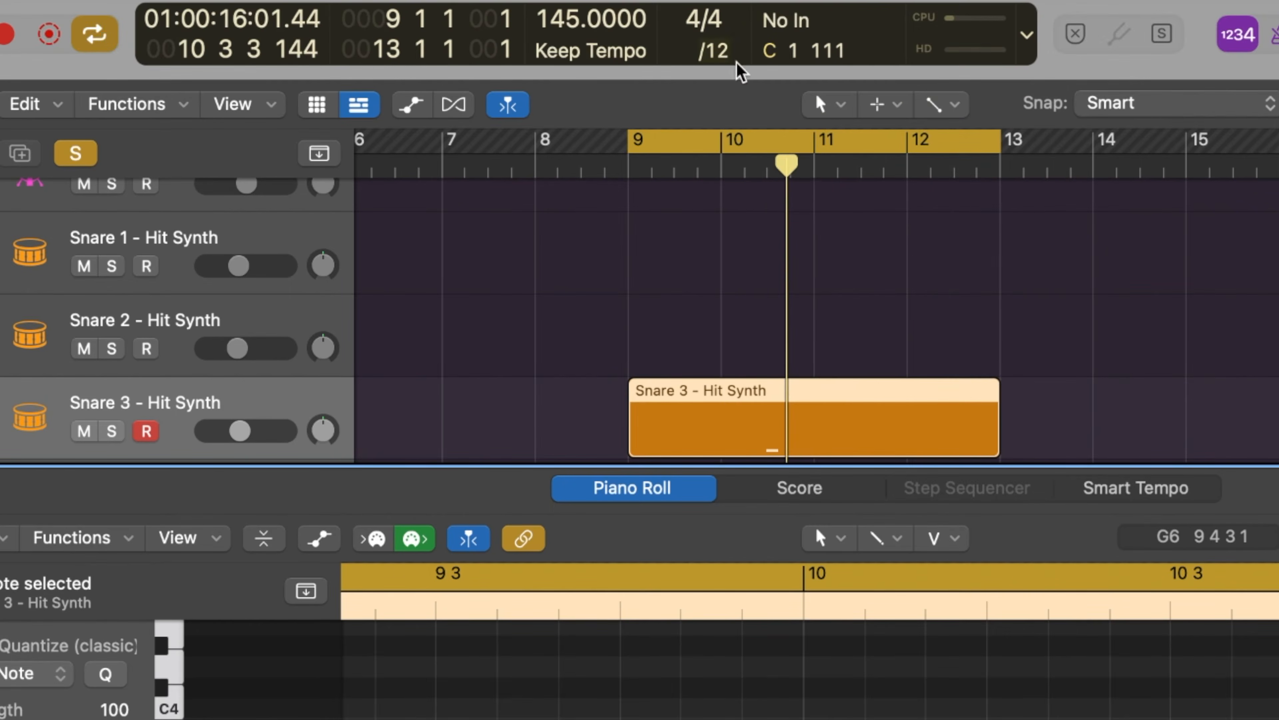
pyautogui.click(722, 50)
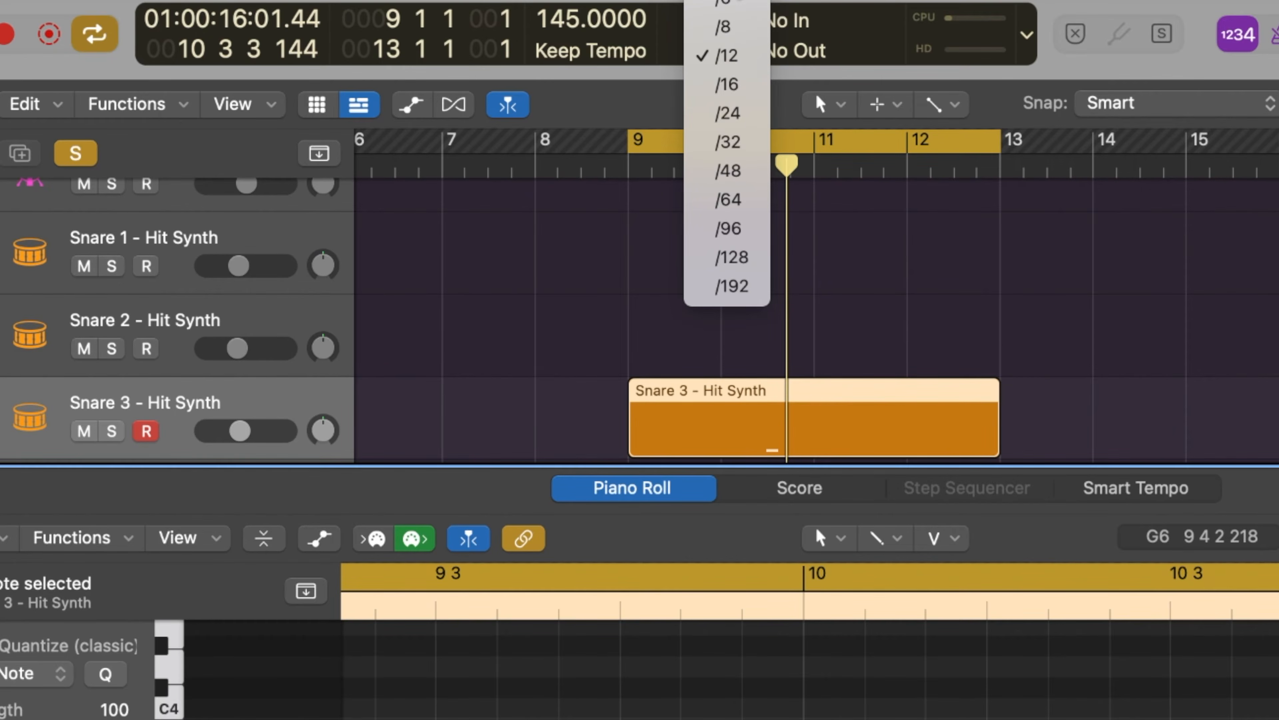
pyautogui.click(733, 0)
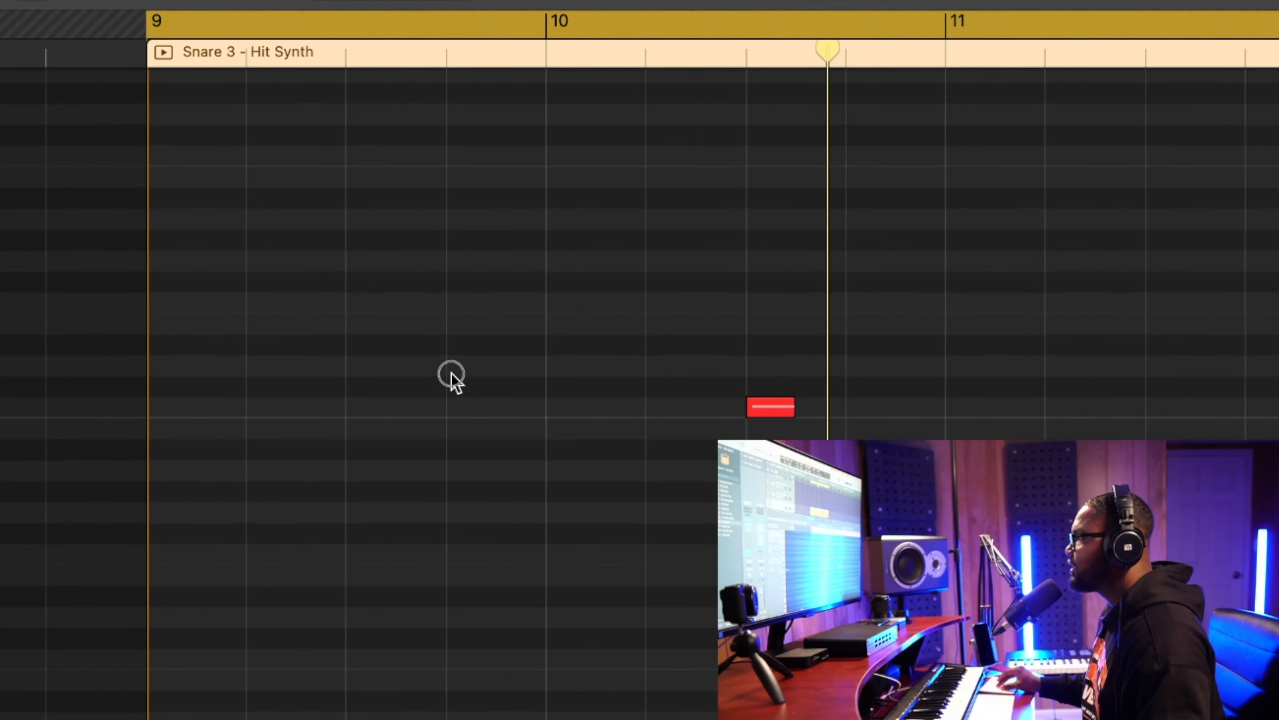
# Move the Snare 3 note to bar 9, beat 3, and copy it to bar 10, beat 3
pyautogui.press('space')
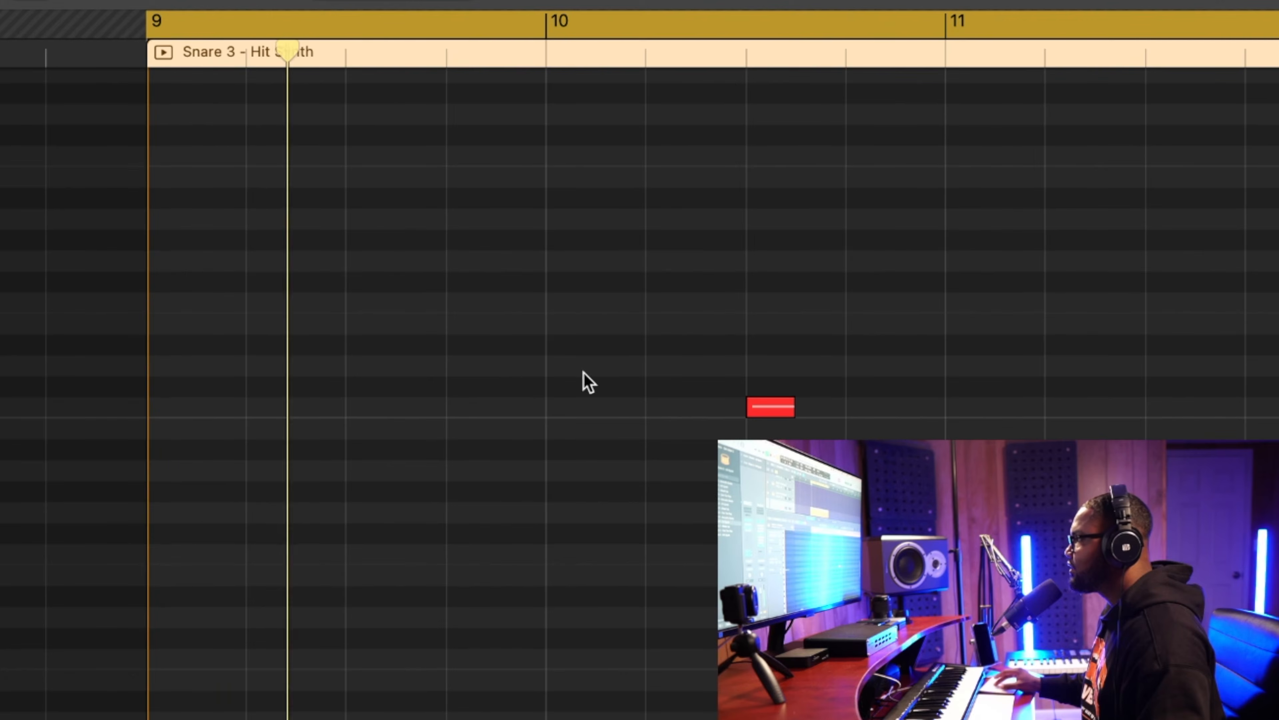
pyautogui.moveTo(768, 404); pyautogui.dragTo(359, 414)
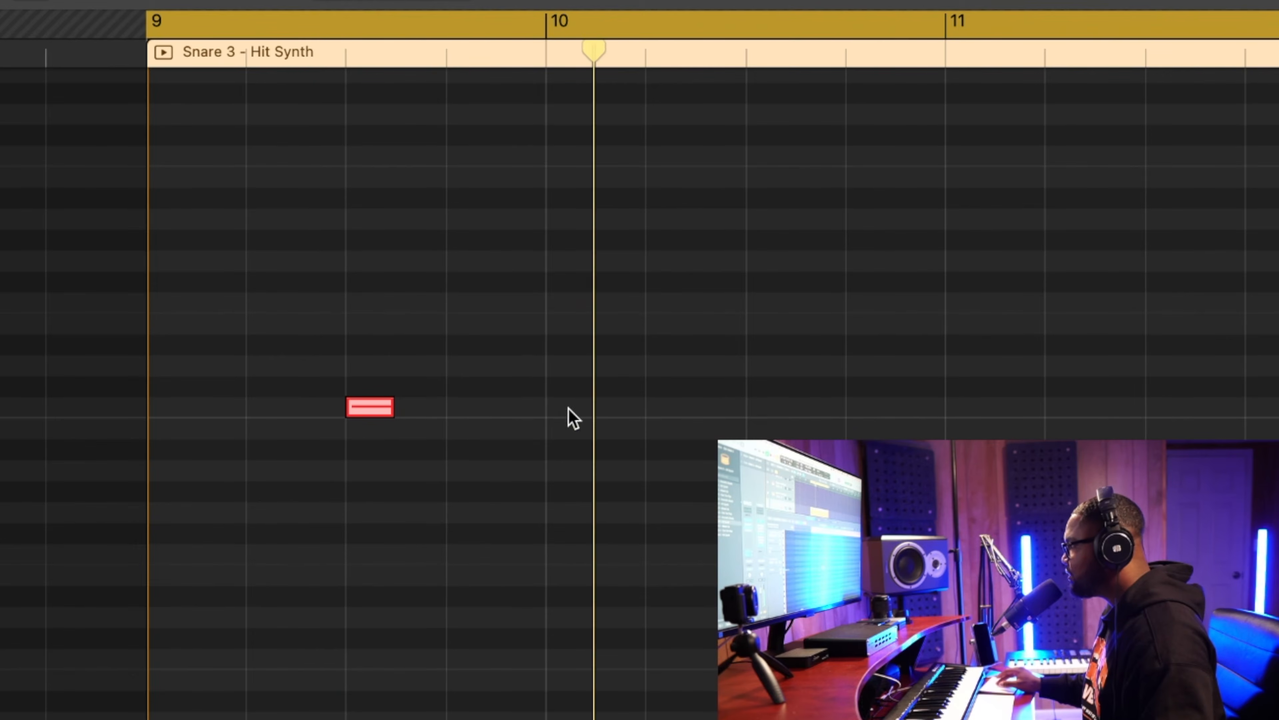
pyautogui.moveTo(361, 405); pyautogui.dragTo(757, 409)
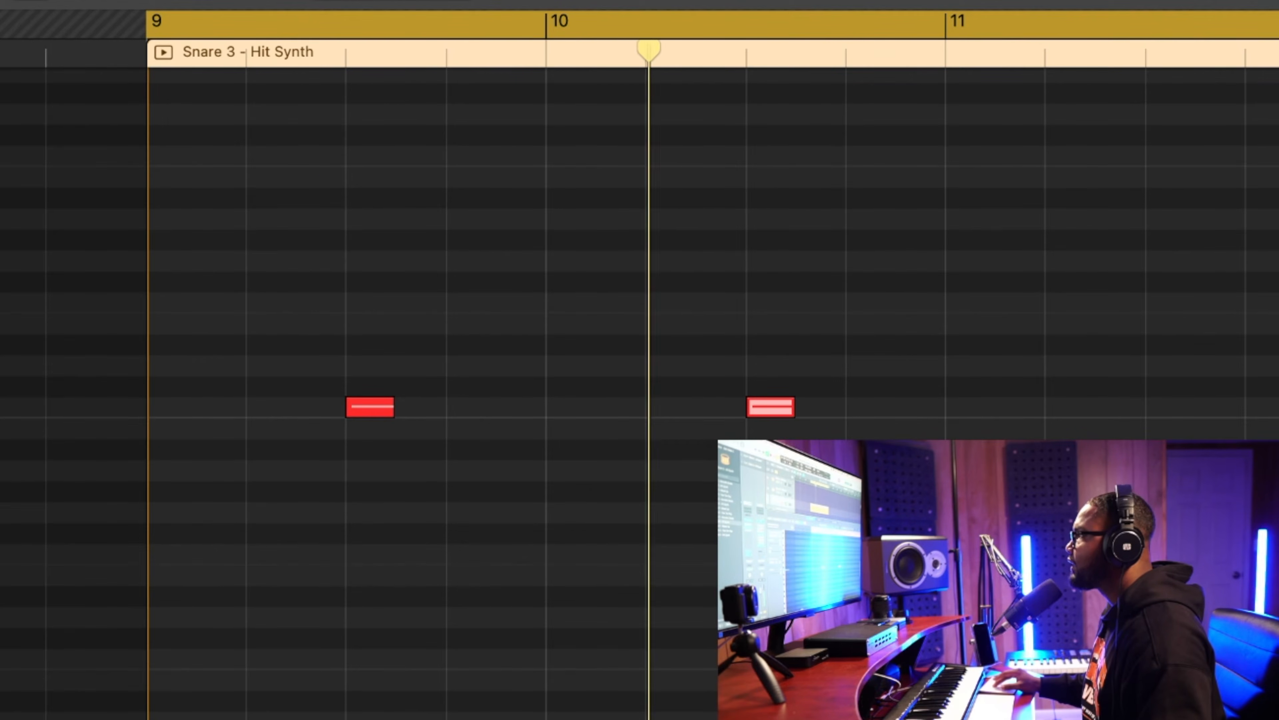
# Shorten the Snare 3 region to end at bar 11 and repeat it once to fill bars 11 to 13
pyautogui.moveTo(852, 240); pyautogui.dragTo(783, 224)
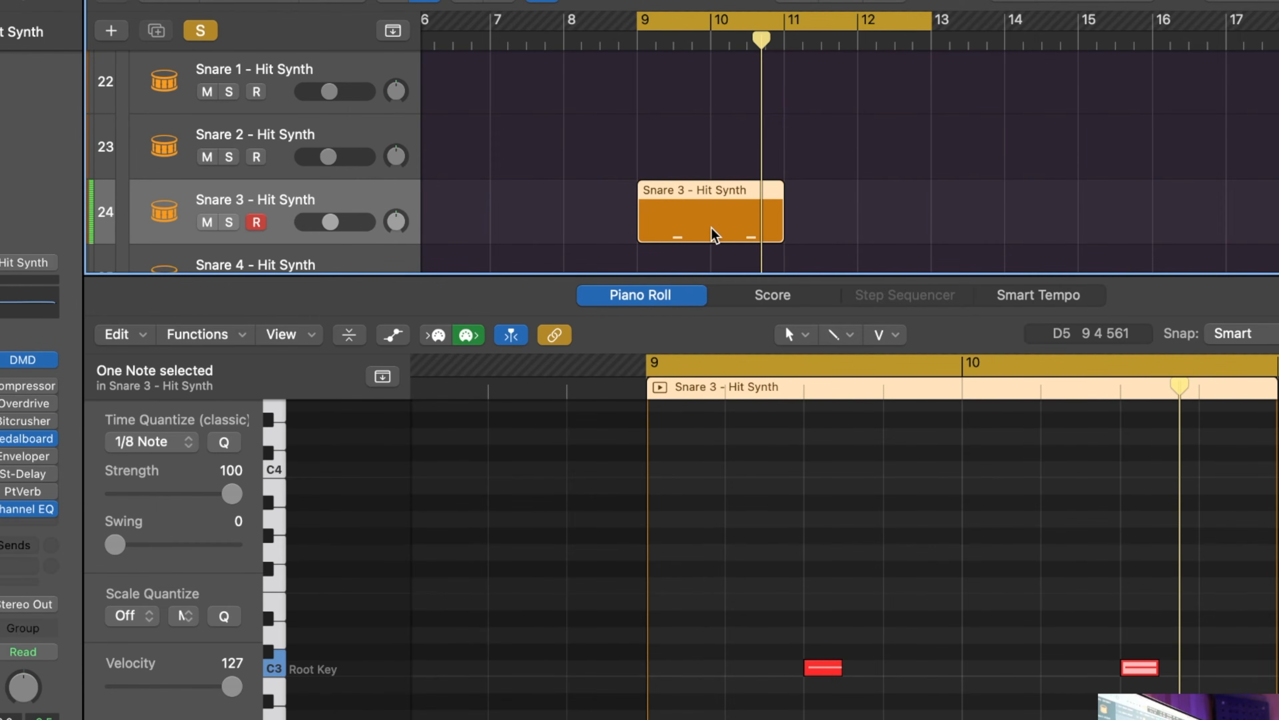
pyautogui.press('super+r')
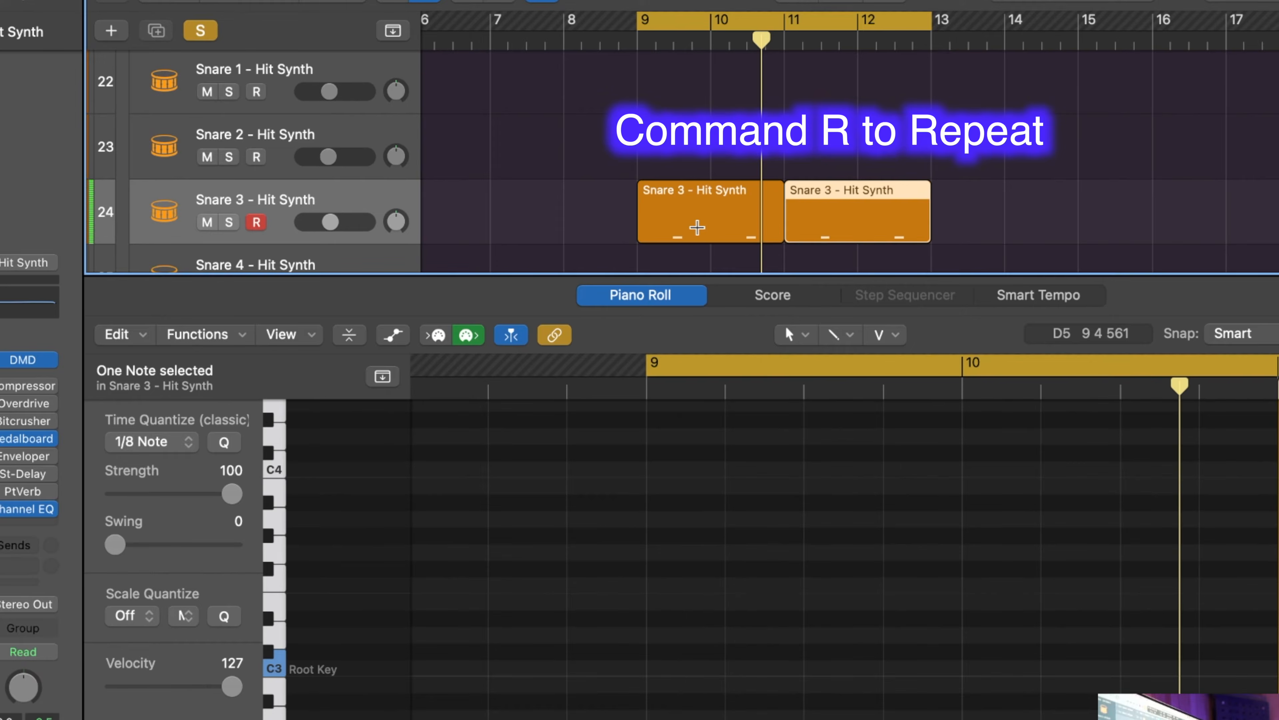
pyautogui.press('space')
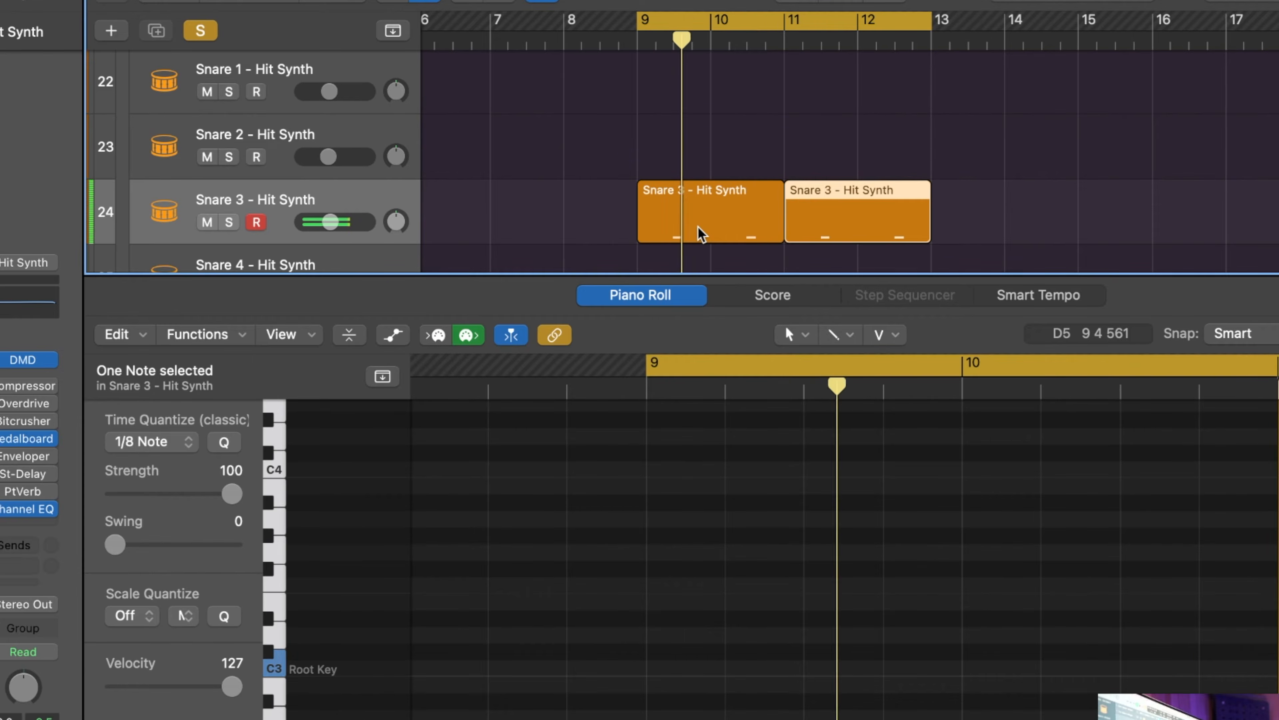
# Audition the clap and hi-hat tracks and create a pattern region at bar 9 on the Hi-Hat 1 track
pyautogui.scroll(-2, 700, 234)
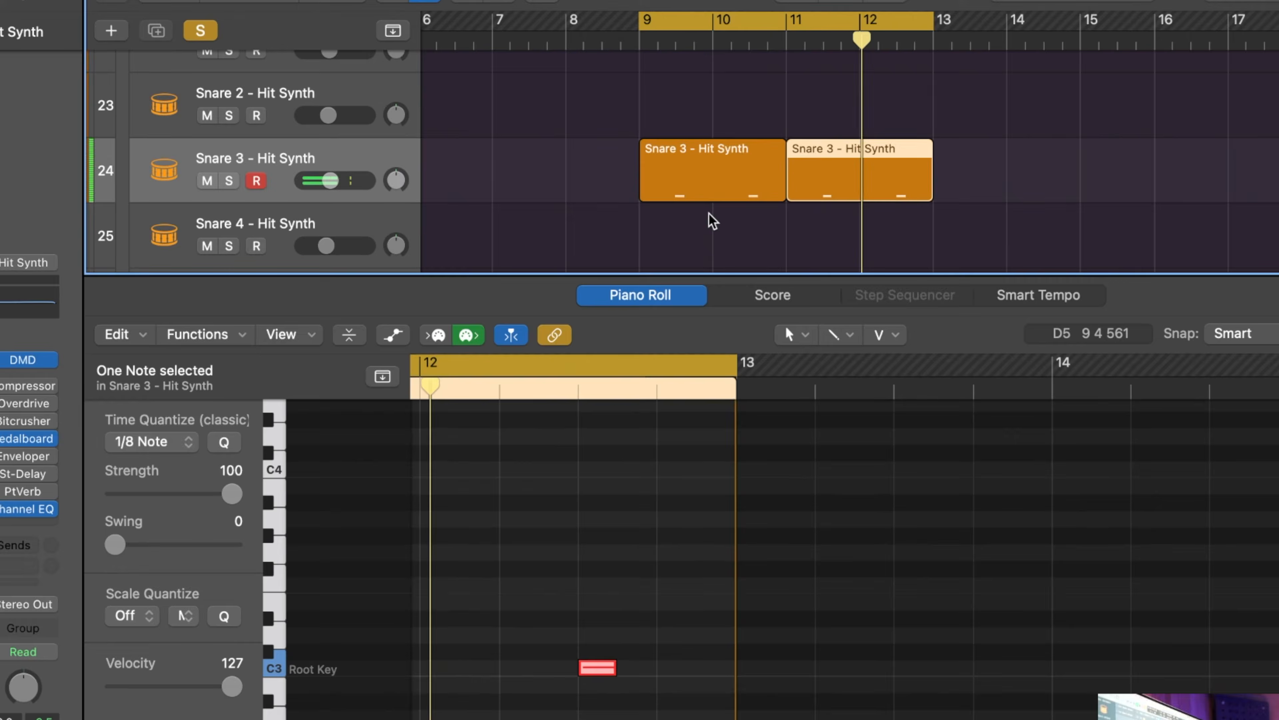
pyautogui.press('e')
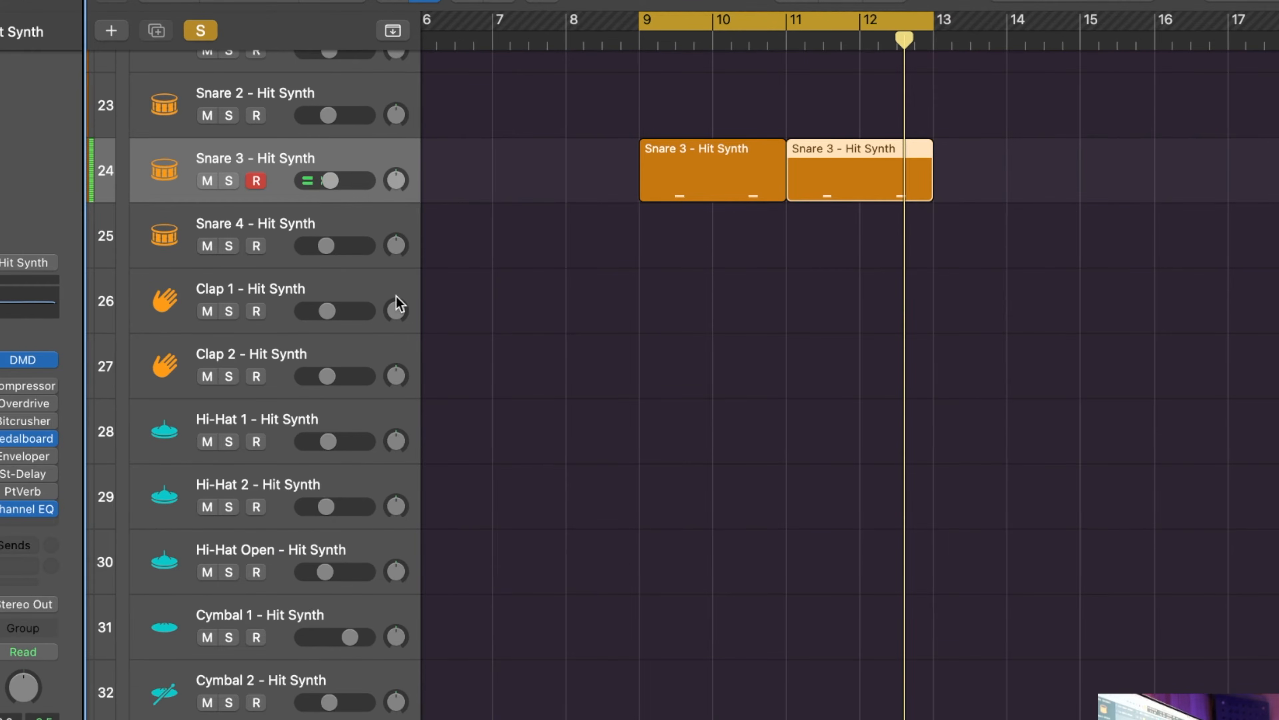
pyautogui.click(288, 293)
pyautogui.click(291, 413)
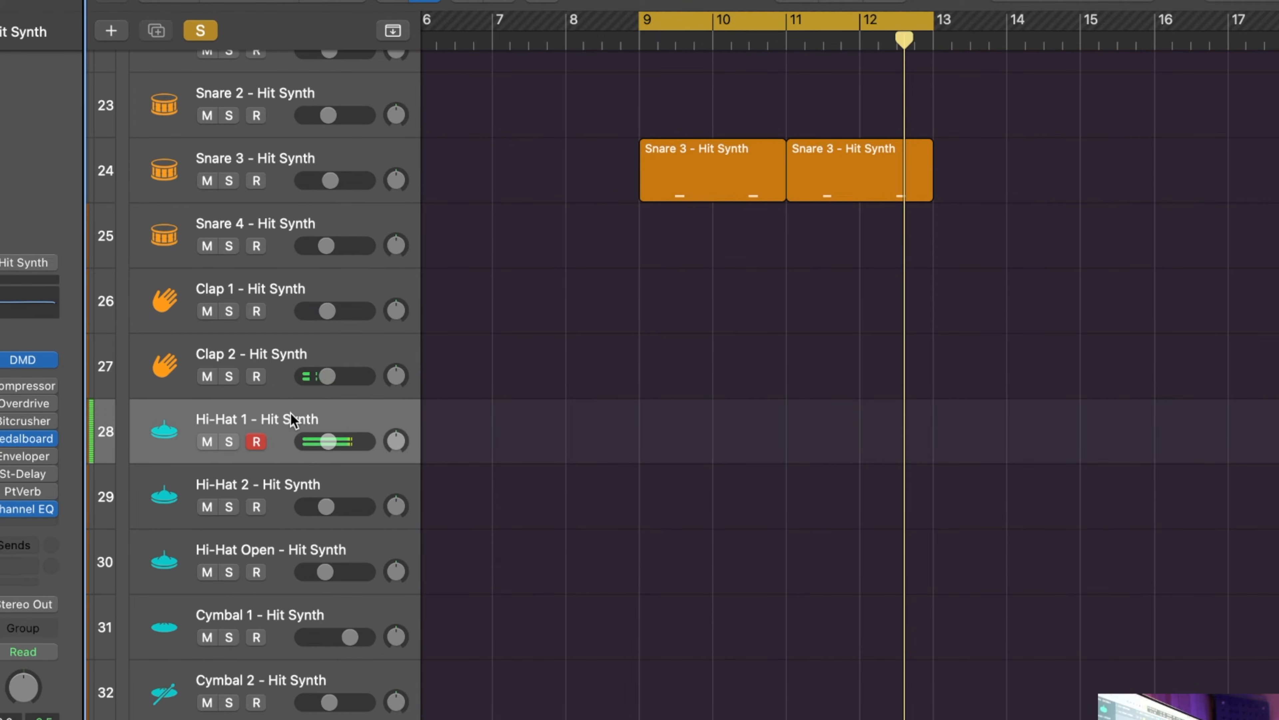
pyautogui.rightClick(673, 424)
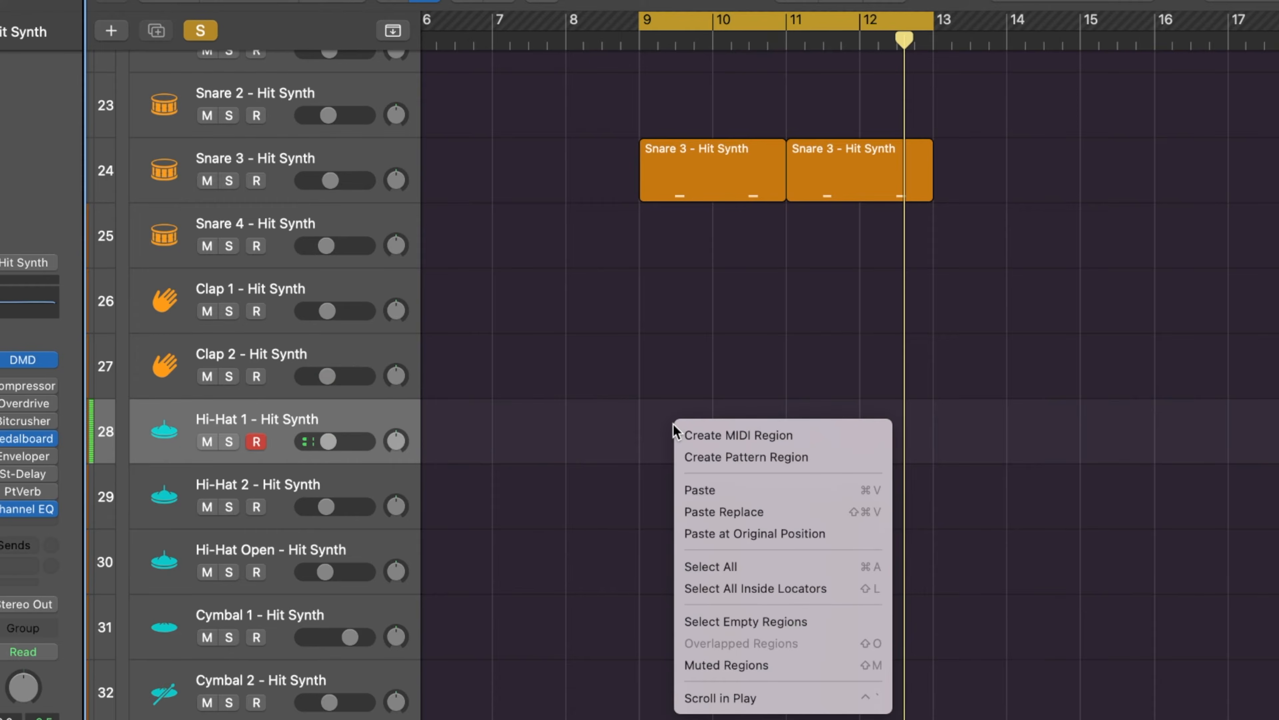
pyautogui.click(720, 457)
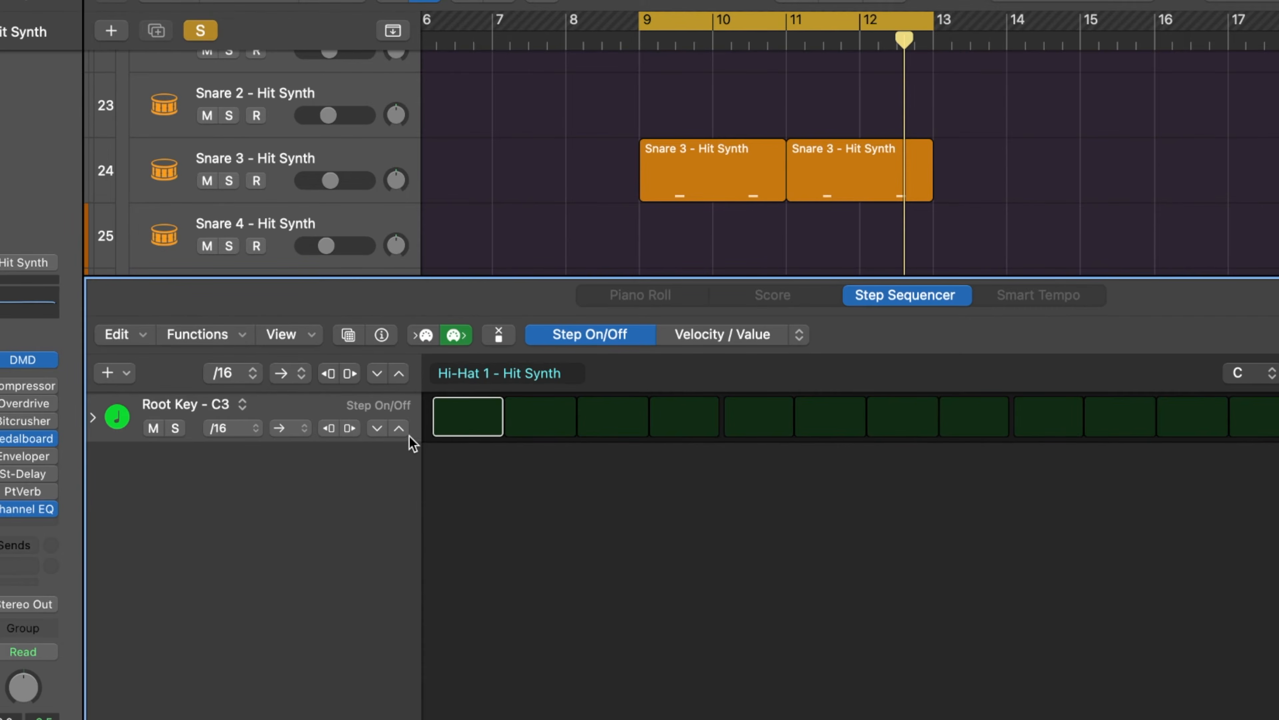
# Set the Hi-Hat 1 pattern's C3 row to a /8 step rate and turn on every step except 3 and 4
pyautogui.click(237, 428)
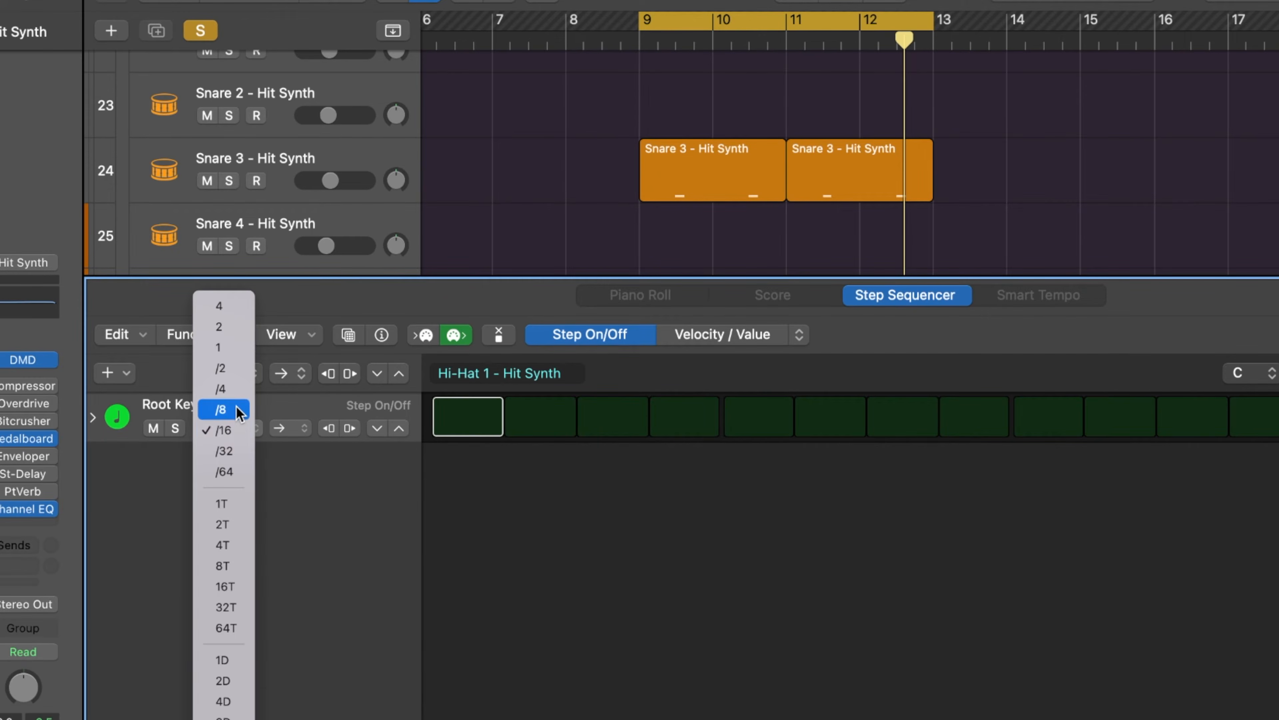
pyautogui.click(239, 410)
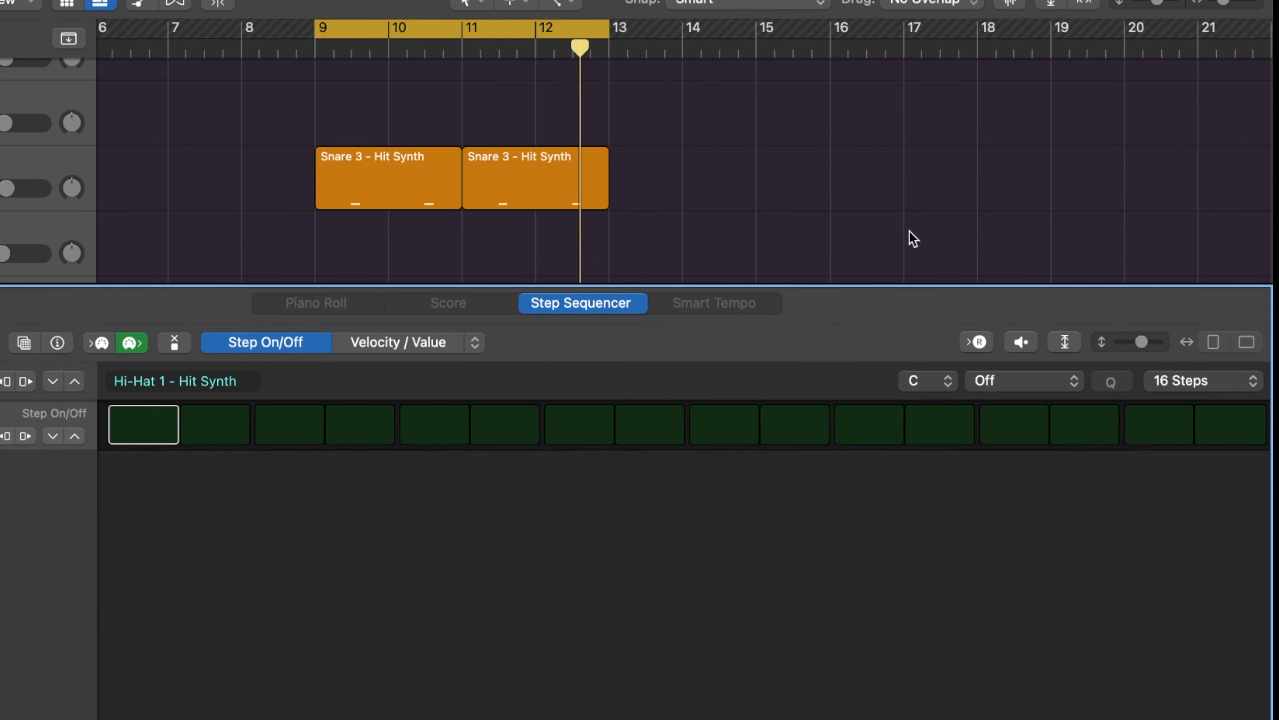
pyautogui.scroll(-5, 1221, 115)
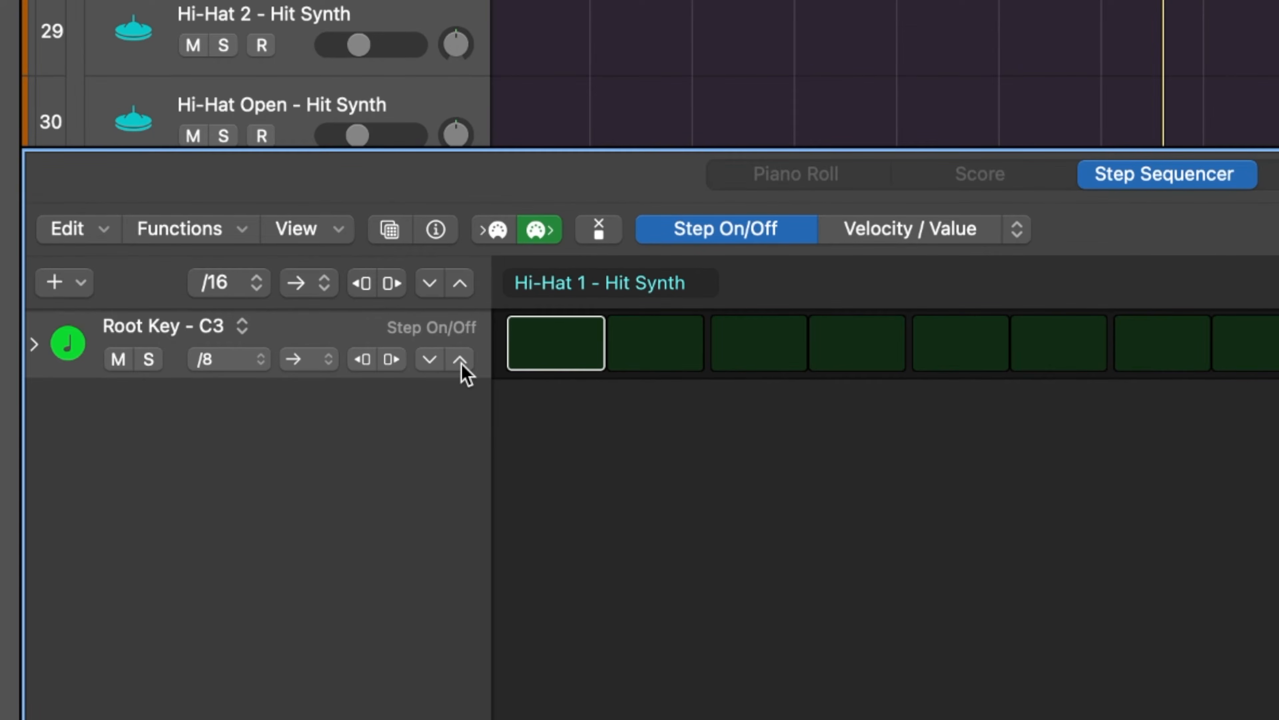
pyautogui.click(460, 361)
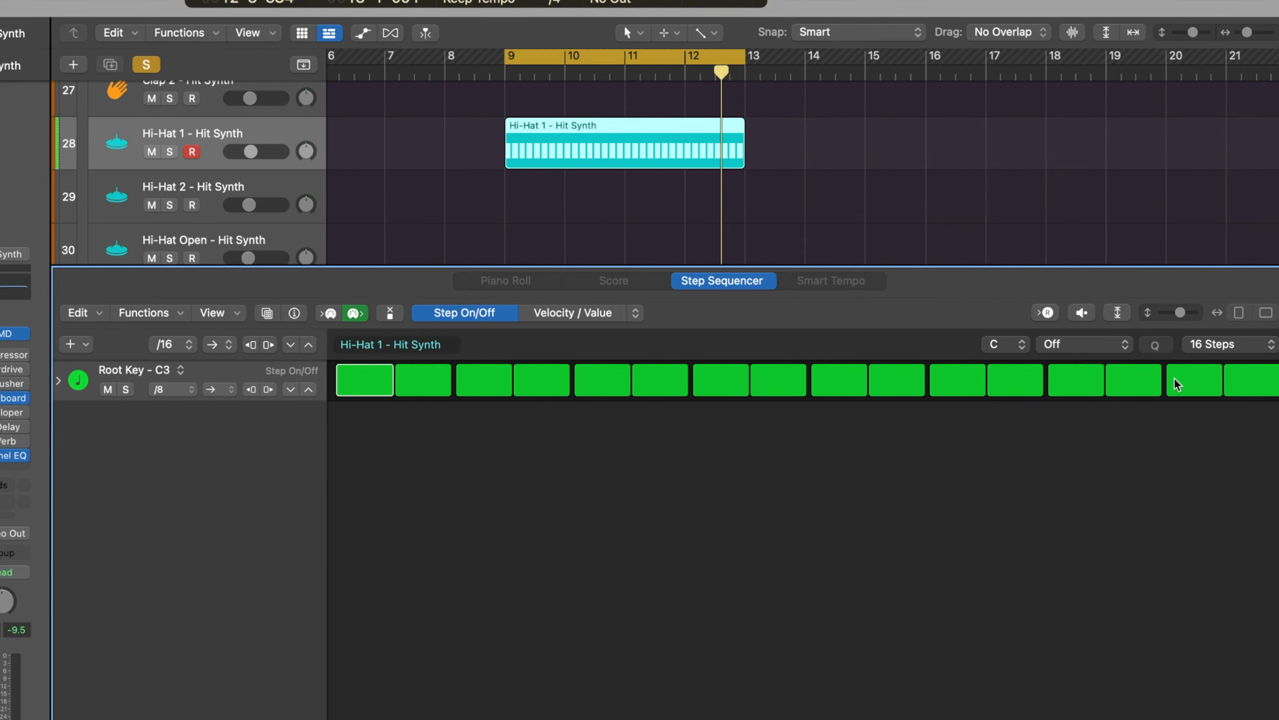
pyautogui.press('space')
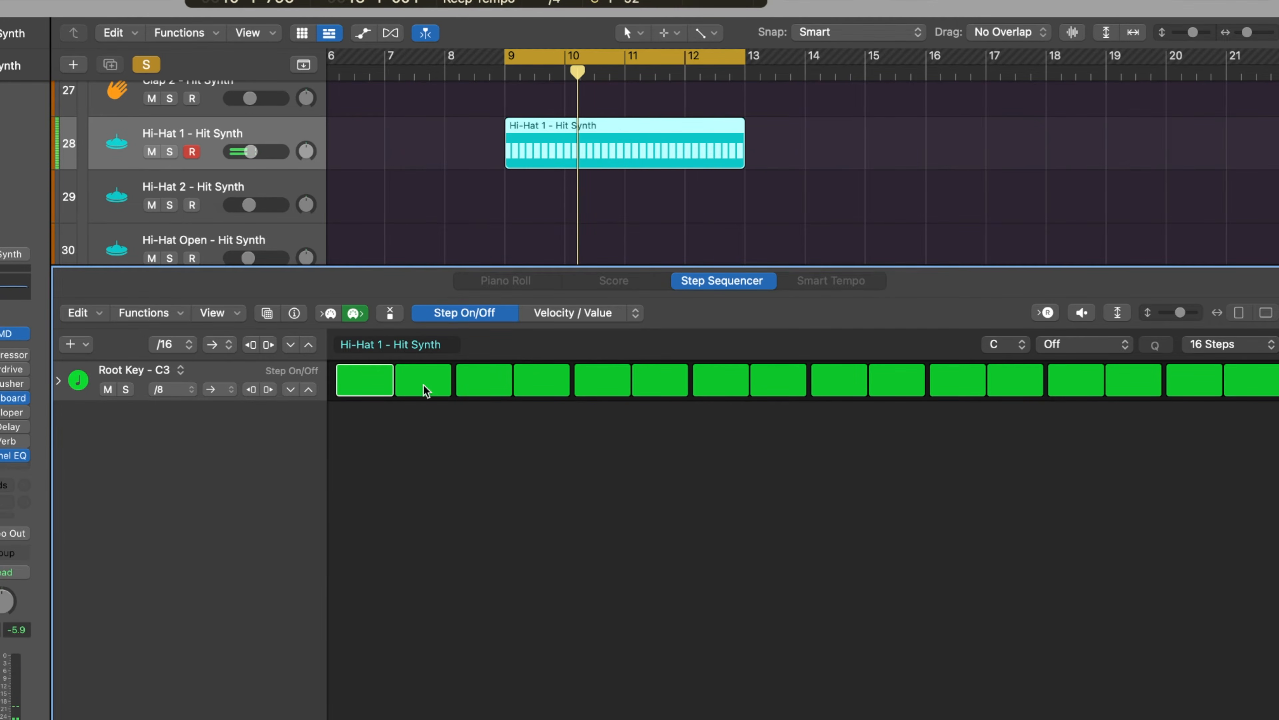
pyautogui.press('space')
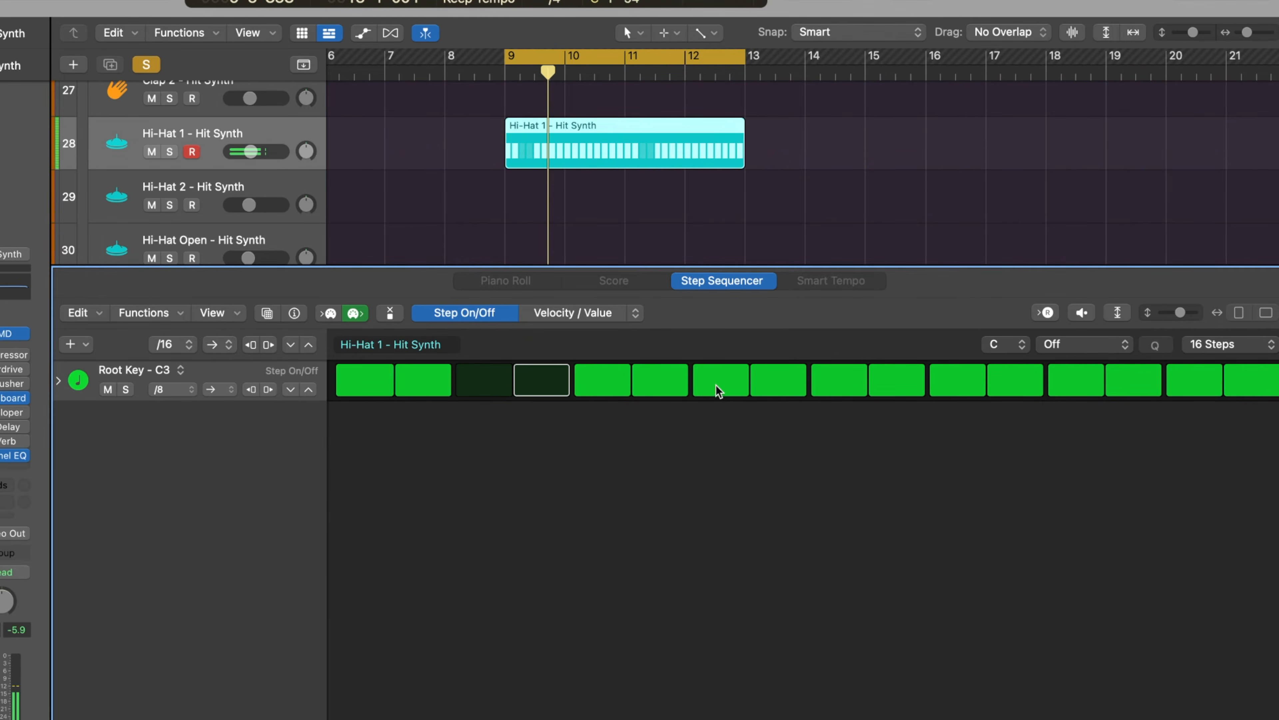
# Set the Note Repeat value of steps 7 and 8 in the Hi-Hat 1 row to 3
pyautogui.click(587, 315)
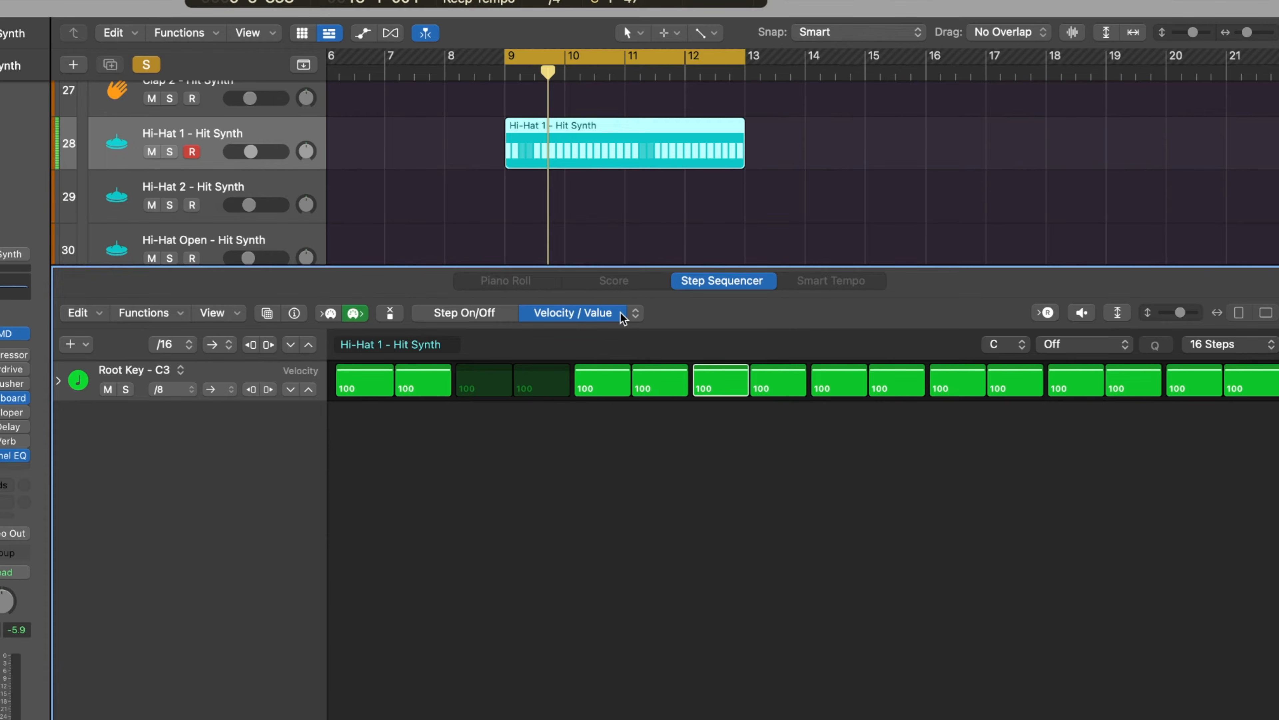
pyautogui.click(636, 313)
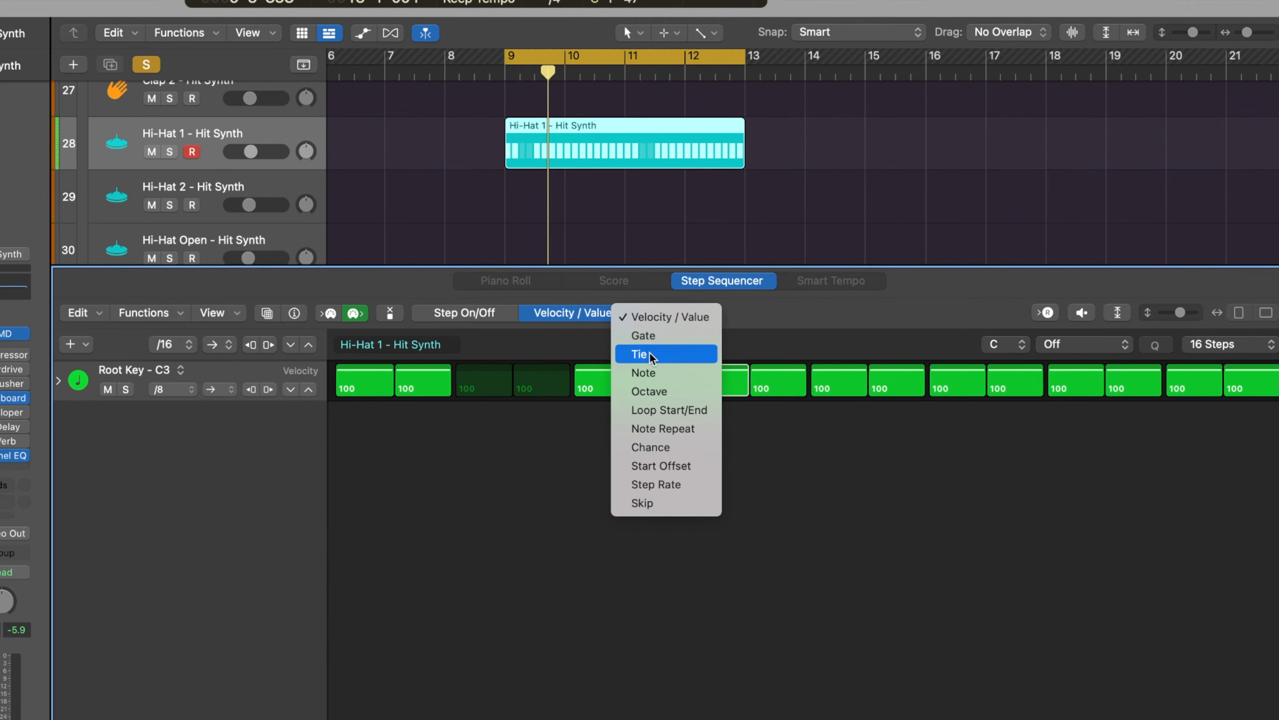
pyautogui.click(663, 429)
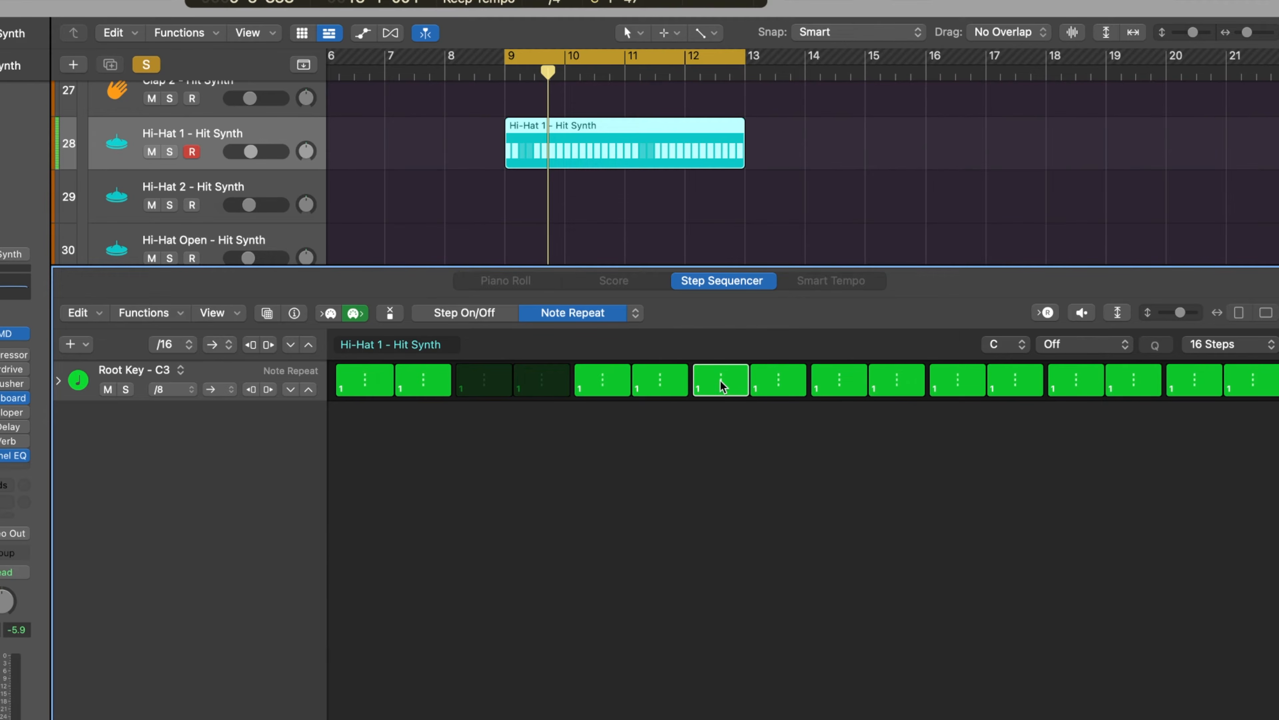
pyautogui.moveTo(720, 381); pyautogui.dragTo(772, 386)
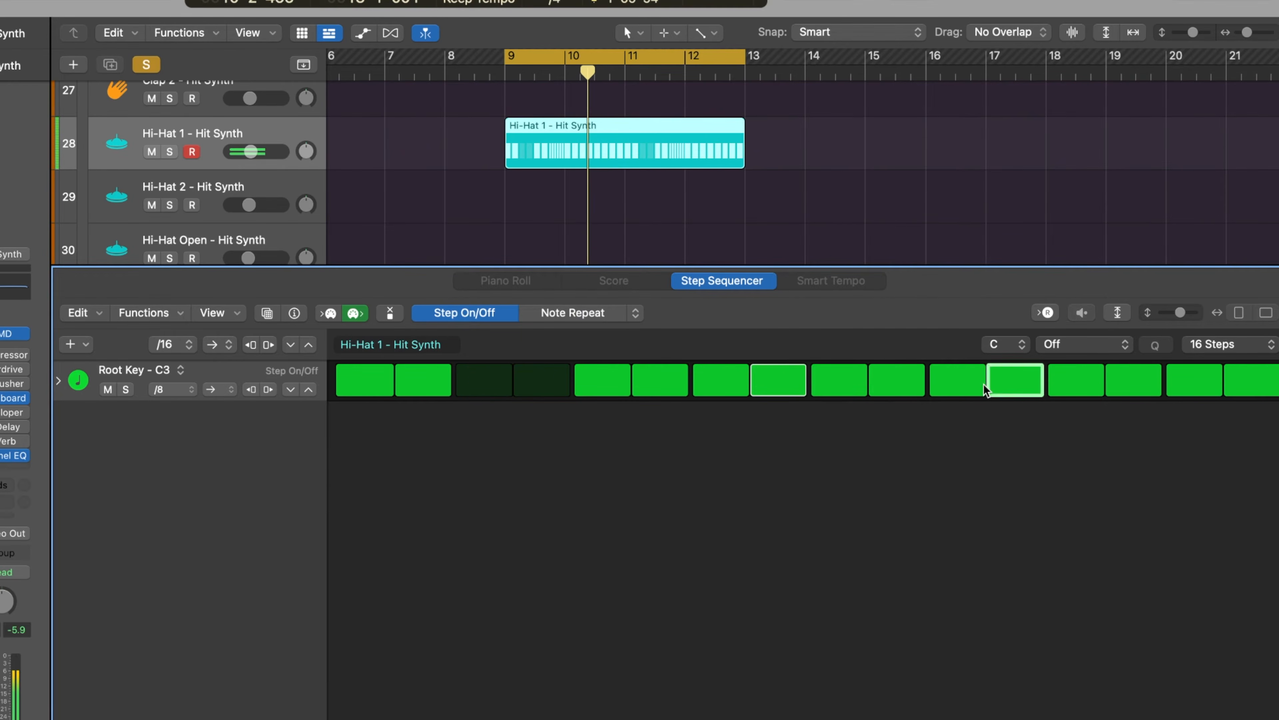
# Turn off steps 11 and 12 in the Hi-Hat 1 row and set step 15's Note Repeat value to 6
pyautogui.click(971, 390)
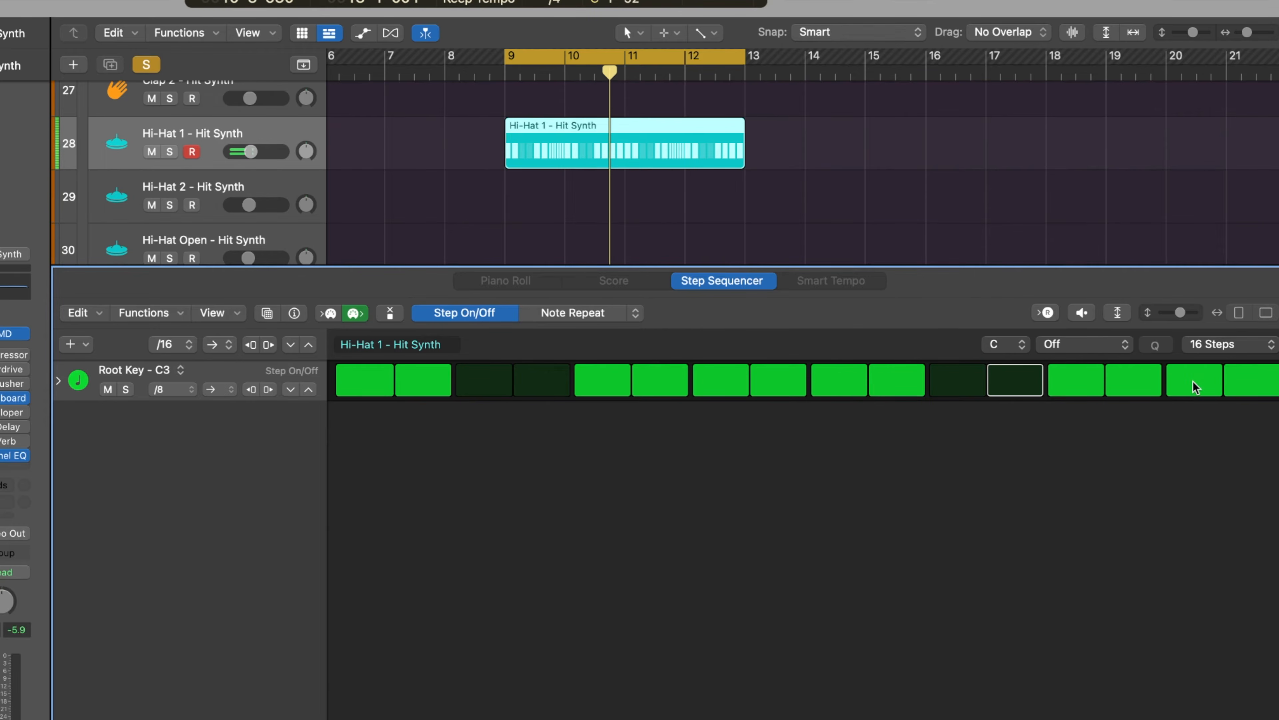
pyautogui.click(579, 317)
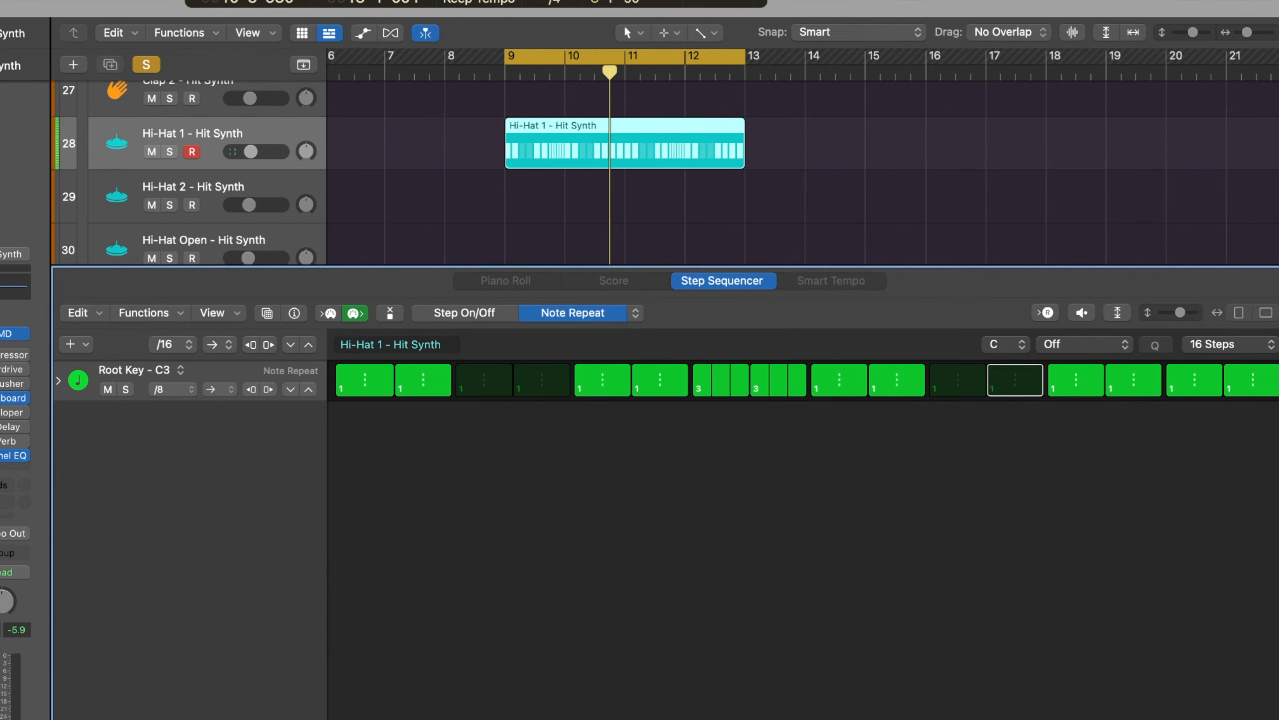
pyautogui.moveTo(1198, 387); pyautogui.dragTo(1197, 384)
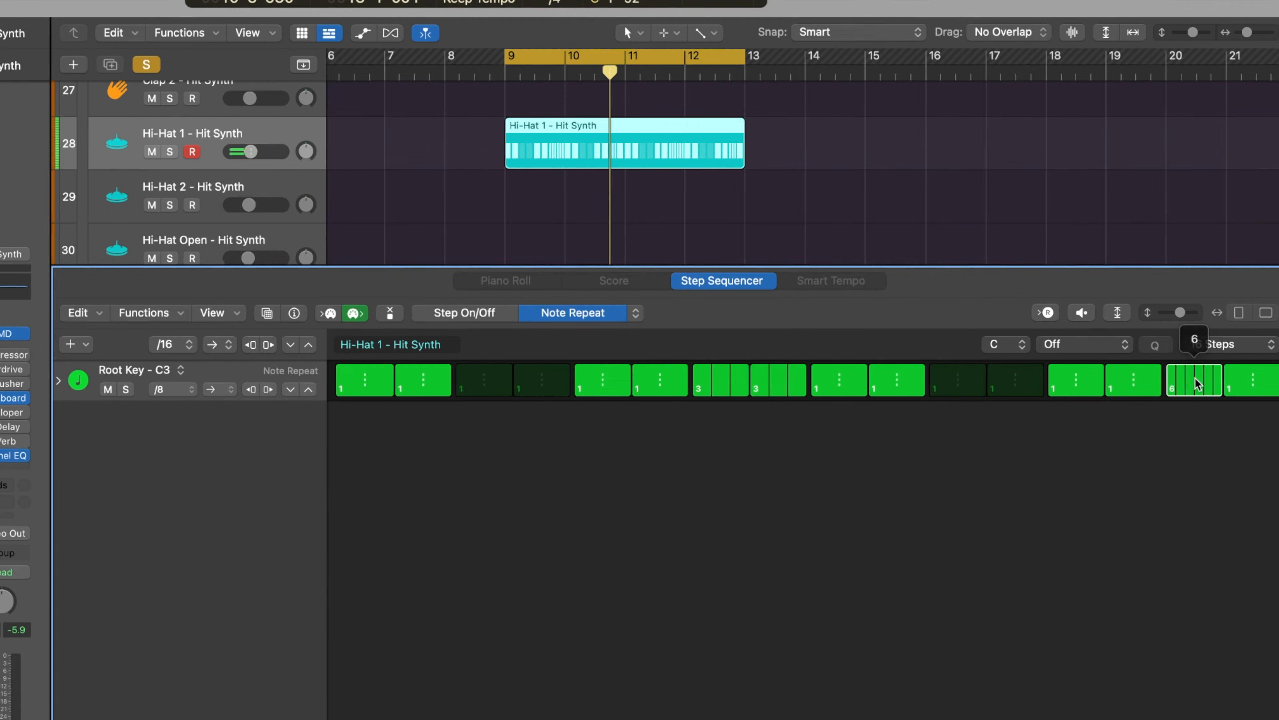
pyautogui.press('space')
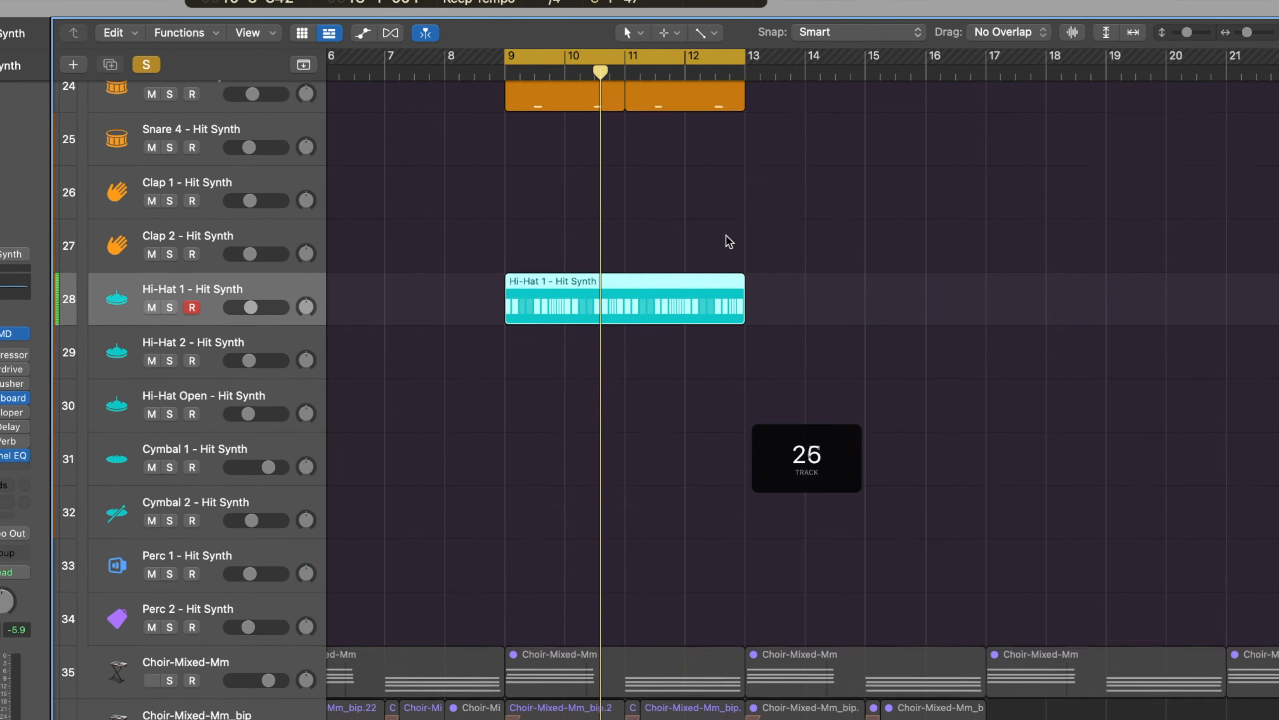
# Convert the Hi-Hat 1 pattern region to a MIDI region and open it in the Piano Roll
pyautogui.scroll(2, 631, 266)
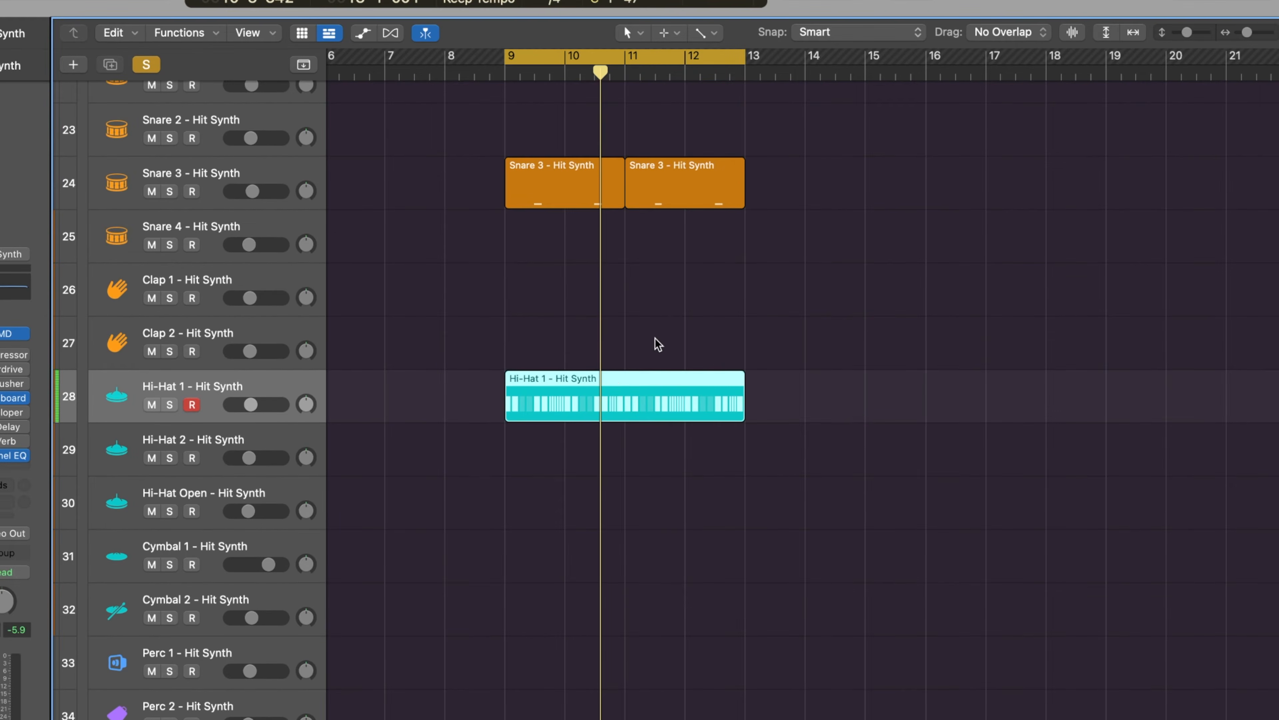
pyautogui.rightClick(615, 386)
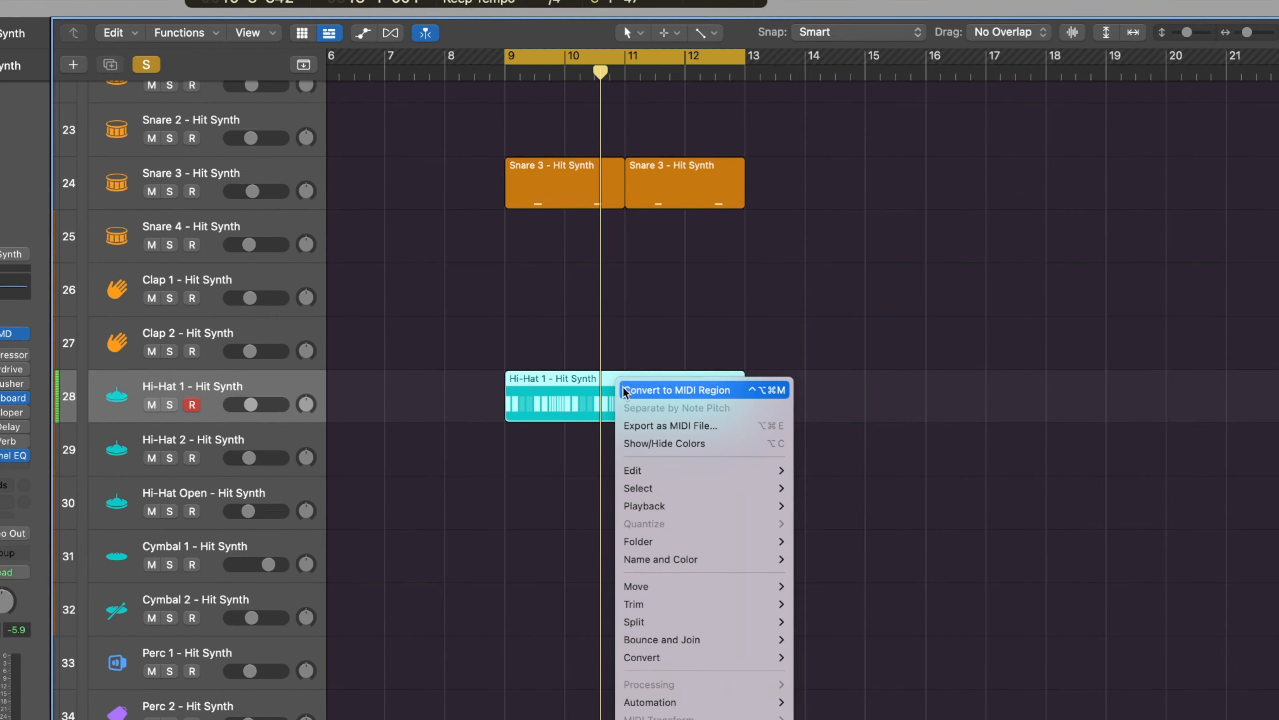
pyautogui.click(647, 395)
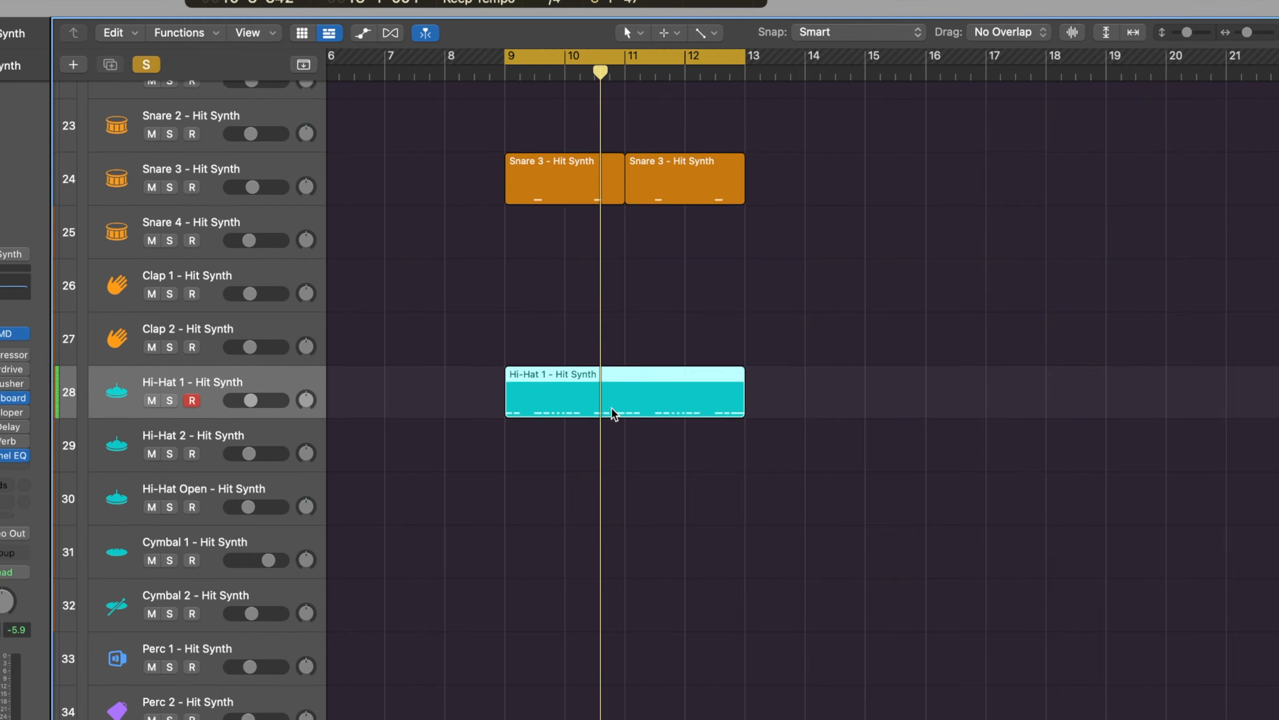
pyautogui.scroll(-2, 611, 408)
pyautogui.doubleClick(610, 320)
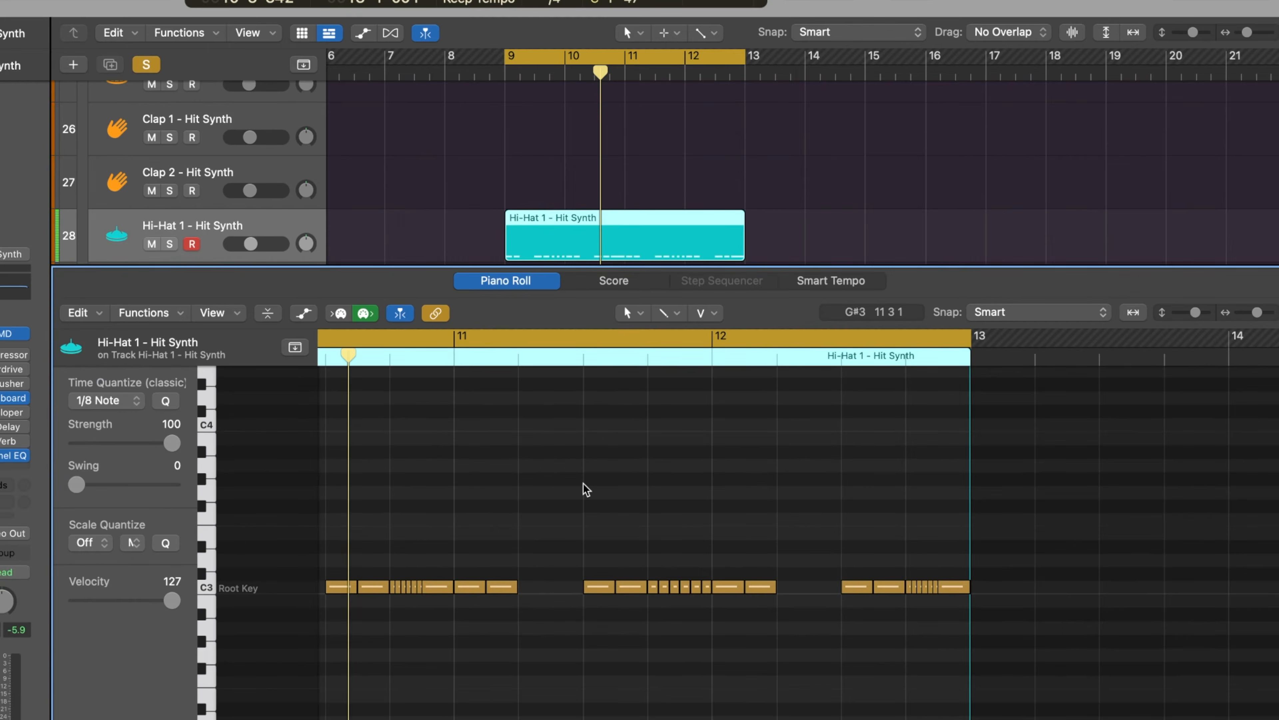
# Show the Note Velocity lane below the hi-hat notes, draw a rising velocity ramp across the six-note run into bar 10 and play it
pyautogui.click(628, 480)
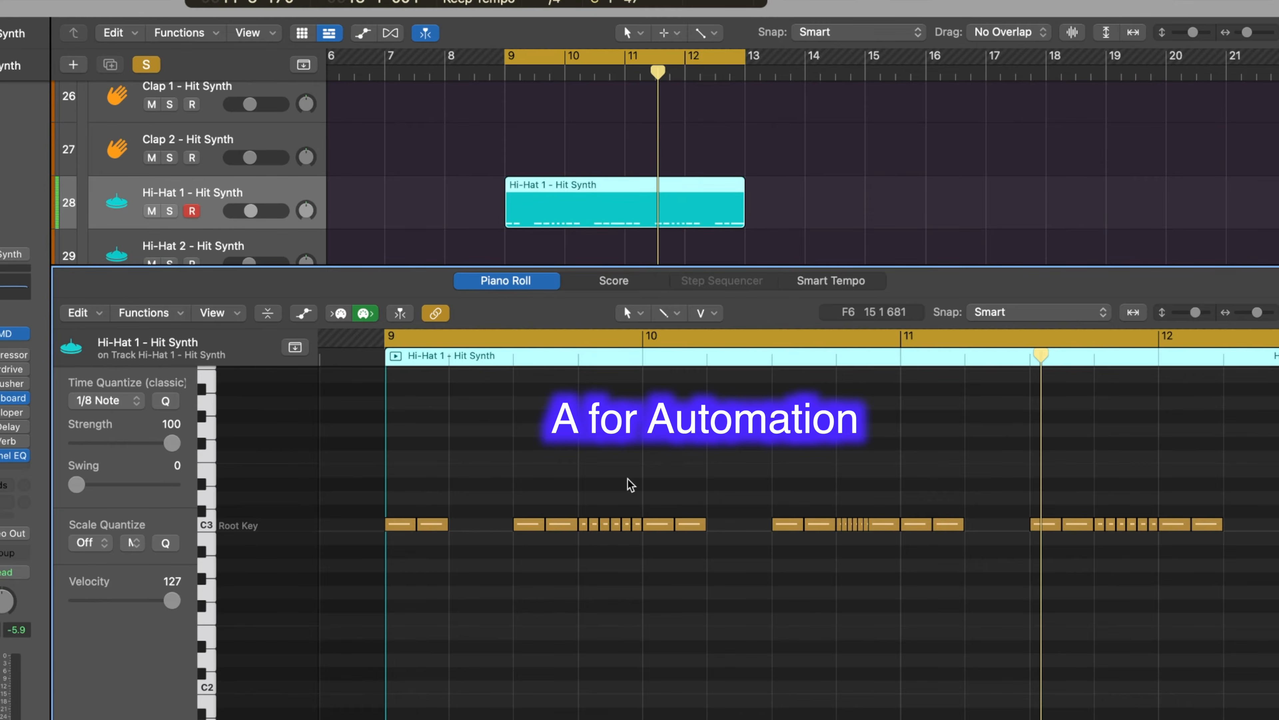
pyautogui.press('a')
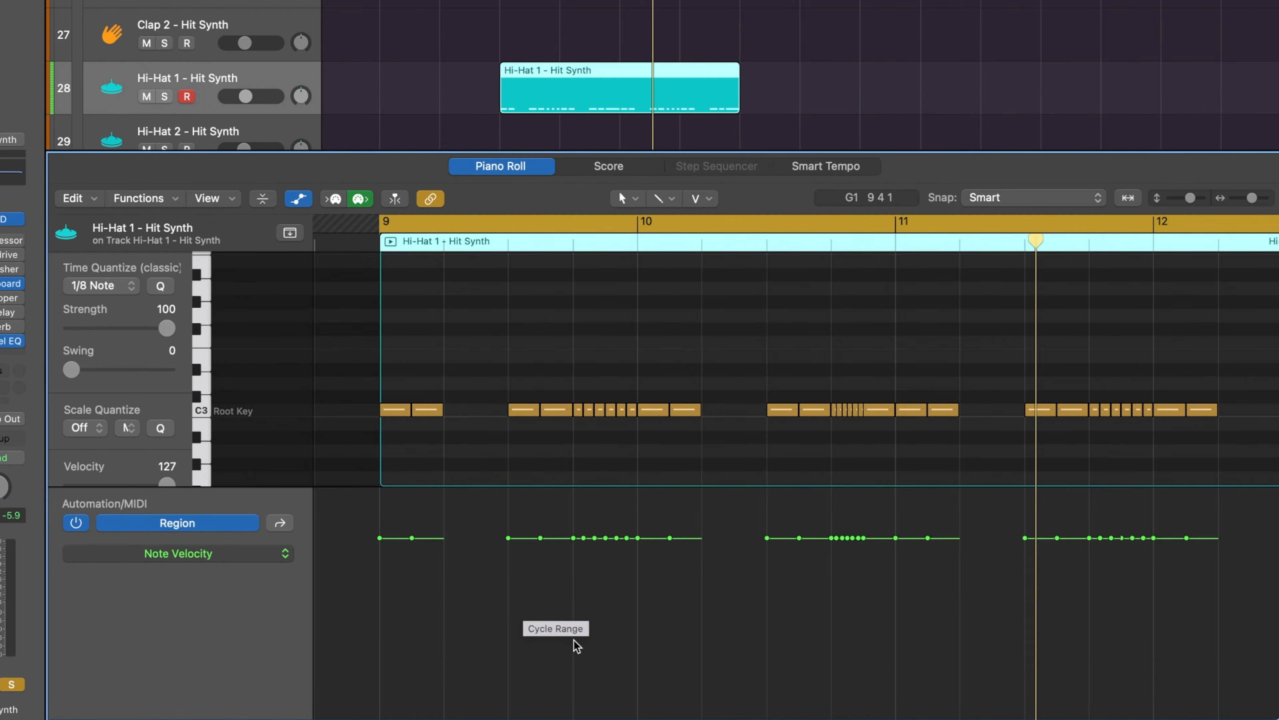
pyautogui.moveTo(574, 639); pyautogui.dragTo(650, 542)
pyautogui.press('space')
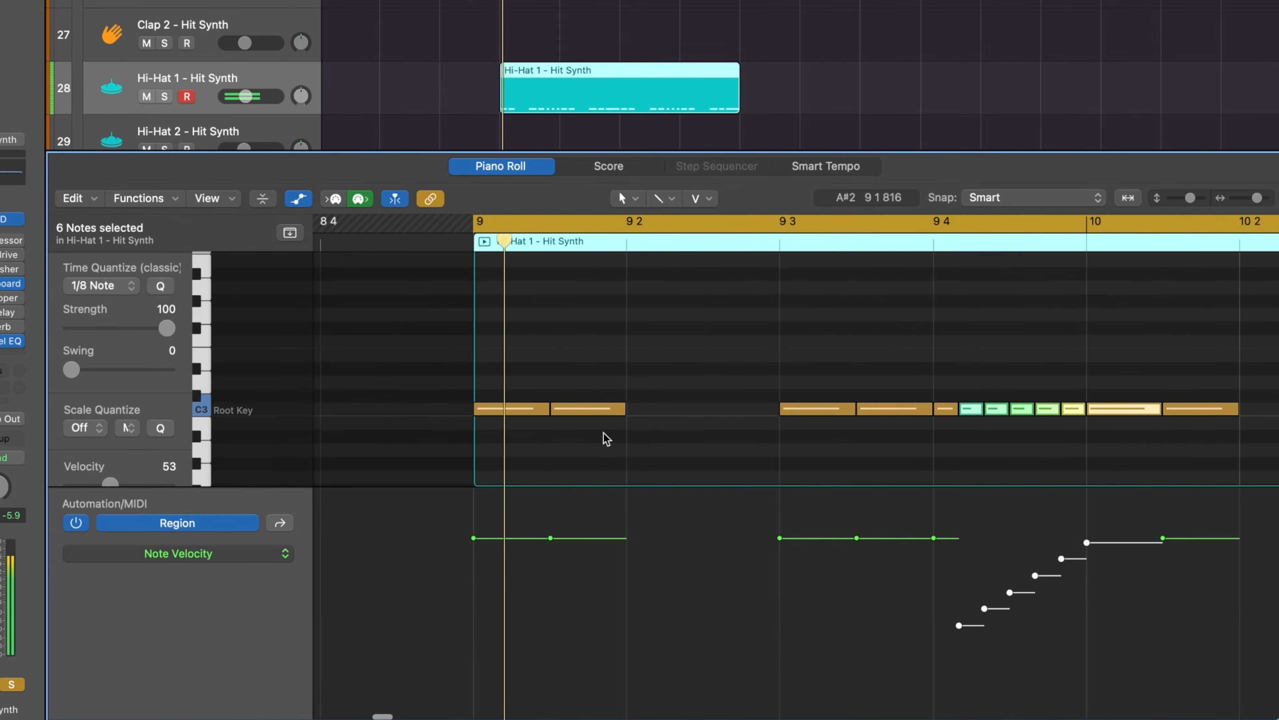
pyautogui.hscroll(3, 604, 434)
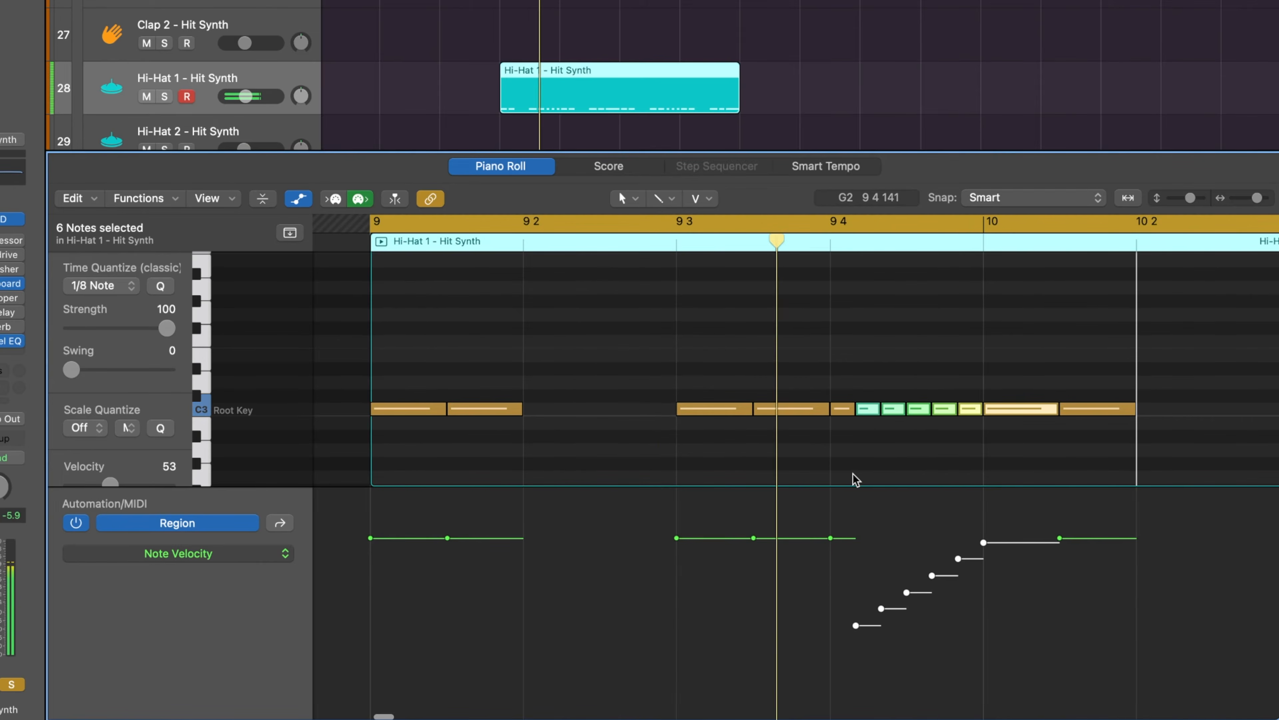
pyautogui.hscroll(3, 856, 479)
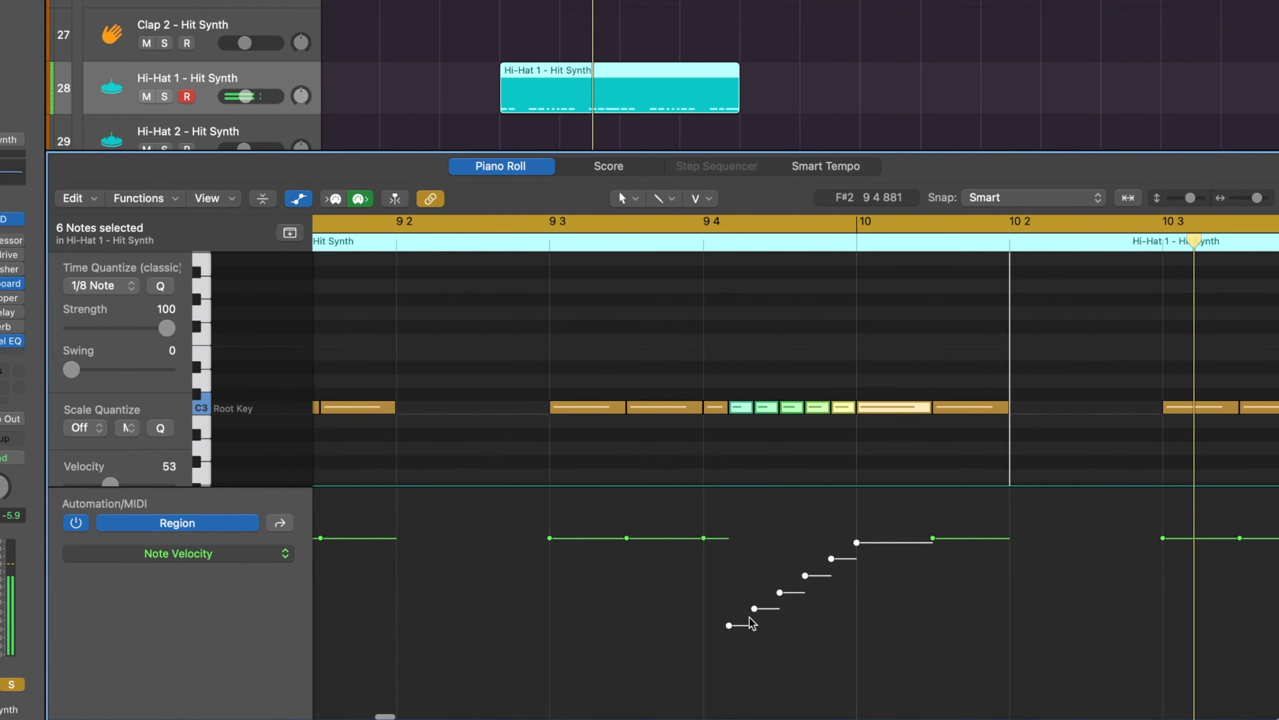
# Lower the velocities of the six ramped hi-hat notes together, and raise the last two back up toward bar 10
pyautogui.moveTo(730, 626); pyautogui.dragTo(722, 697)
pyautogui.hscroll(2, 815, 602)
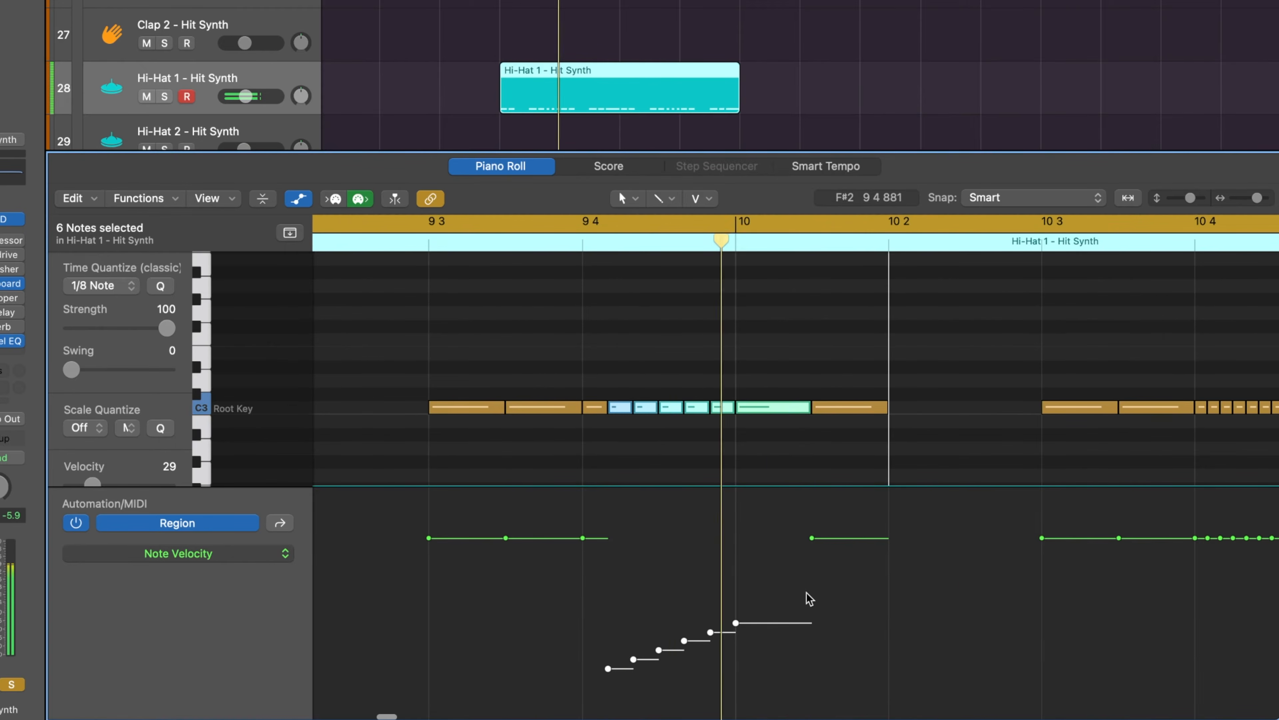
pyautogui.click(749, 618)
pyautogui.moveTo(738, 627); pyautogui.dragTo(737, 547)
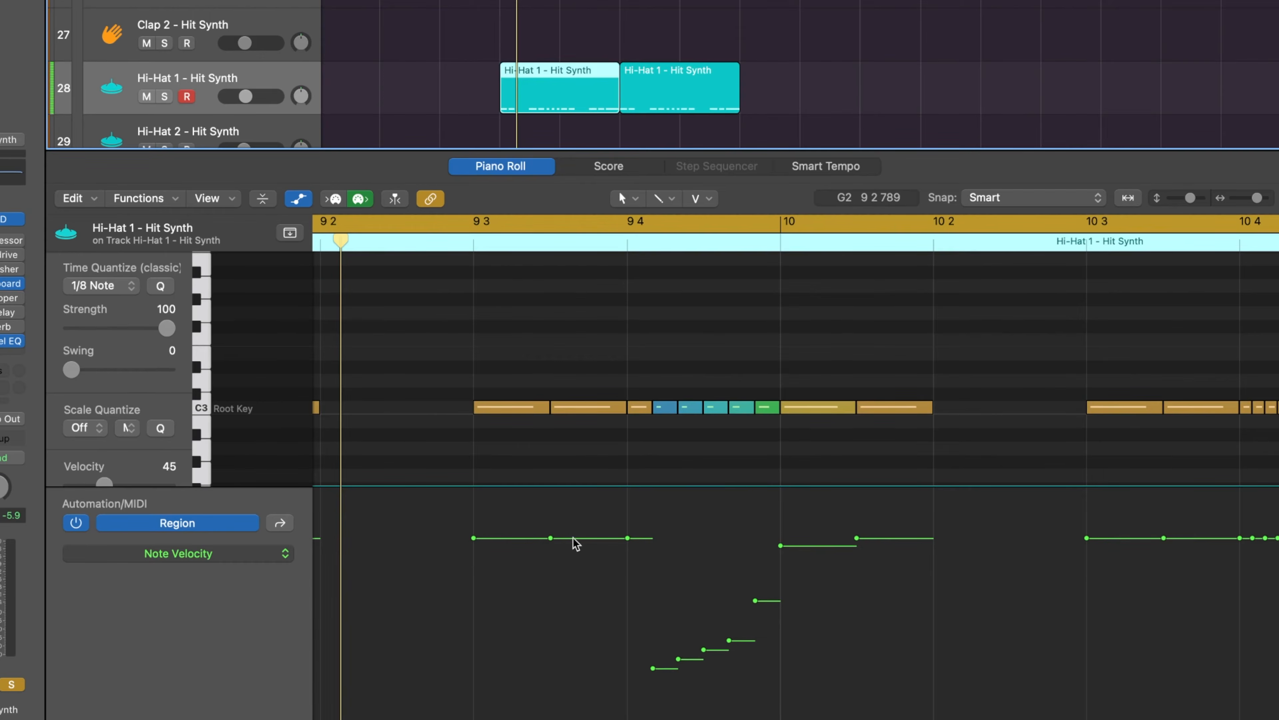
pyautogui.click(222, 553)
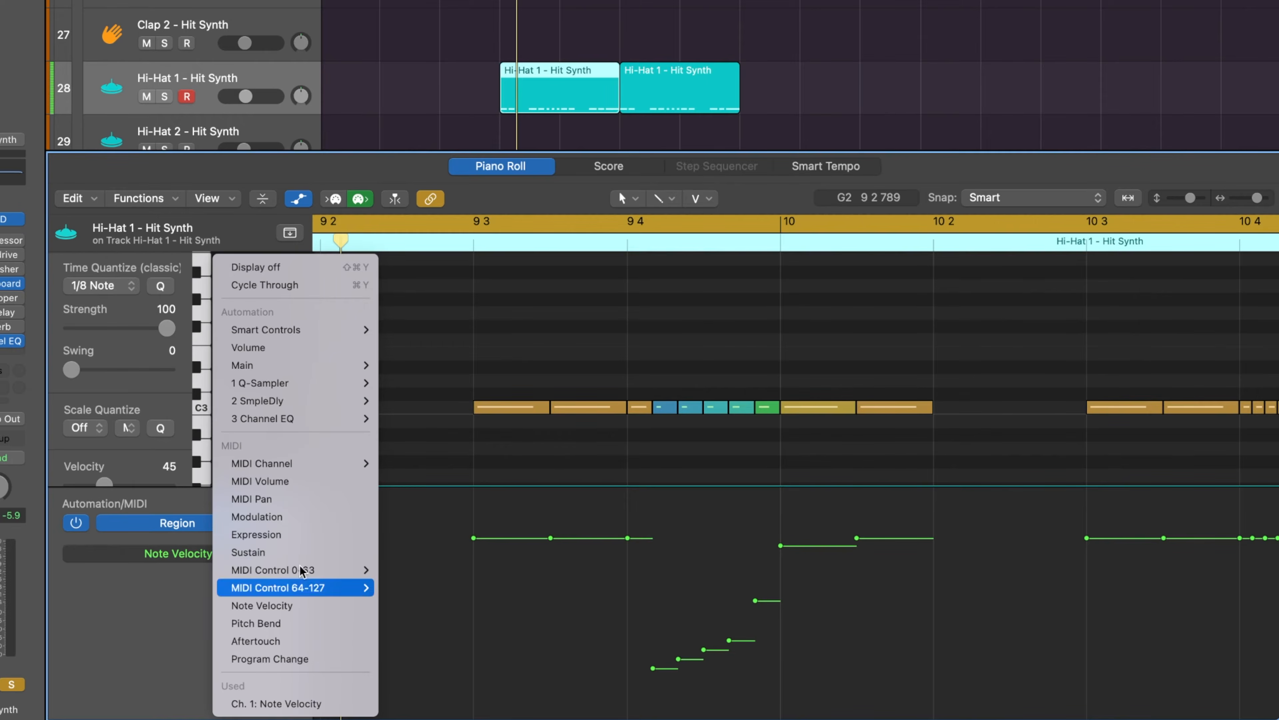
pyautogui.moveTo(310, 426)
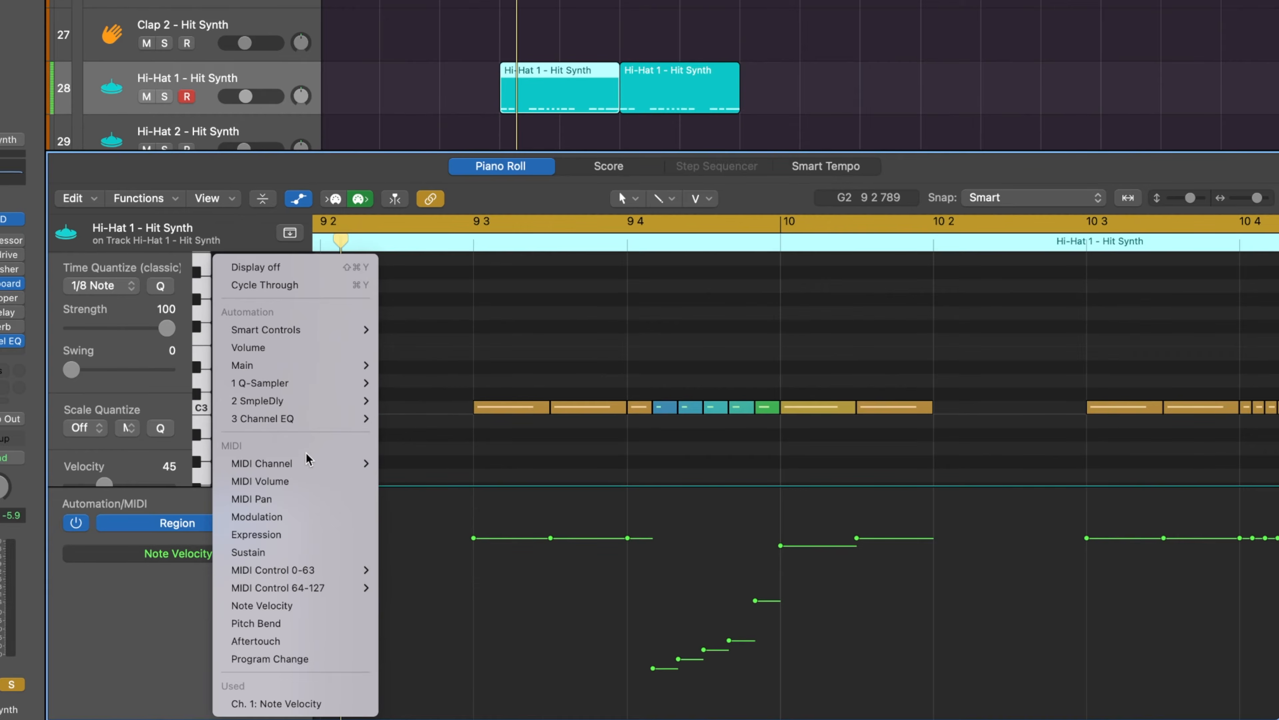
pyautogui.click(476, 327)
# Lower four hi-hat roll notes before bar 10 to G#2, A2, F#2 and A#2, and play the region
pyautogui.scroll(-2, 622, 397)
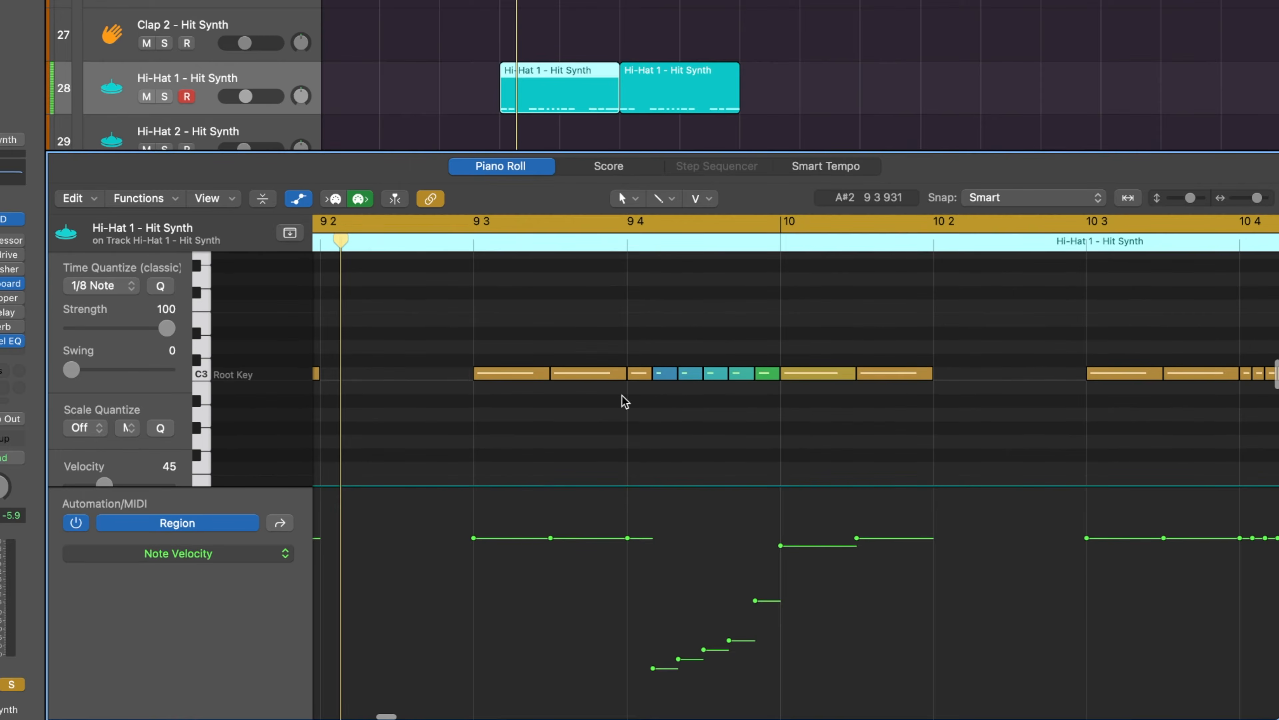
pyautogui.scroll(-3, 668, 351)
pyautogui.moveTo(664, 314); pyautogui.dragTo(664, 369)
pyautogui.moveTo(689, 314); pyautogui.dragTo(687, 356)
pyautogui.moveTo(721, 314); pyautogui.dragTo(719, 383)
pyautogui.moveTo(720, 383); pyautogui.dragTo(719, 396)
pyautogui.moveTo(740, 314); pyautogui.dragTo(740, 341)
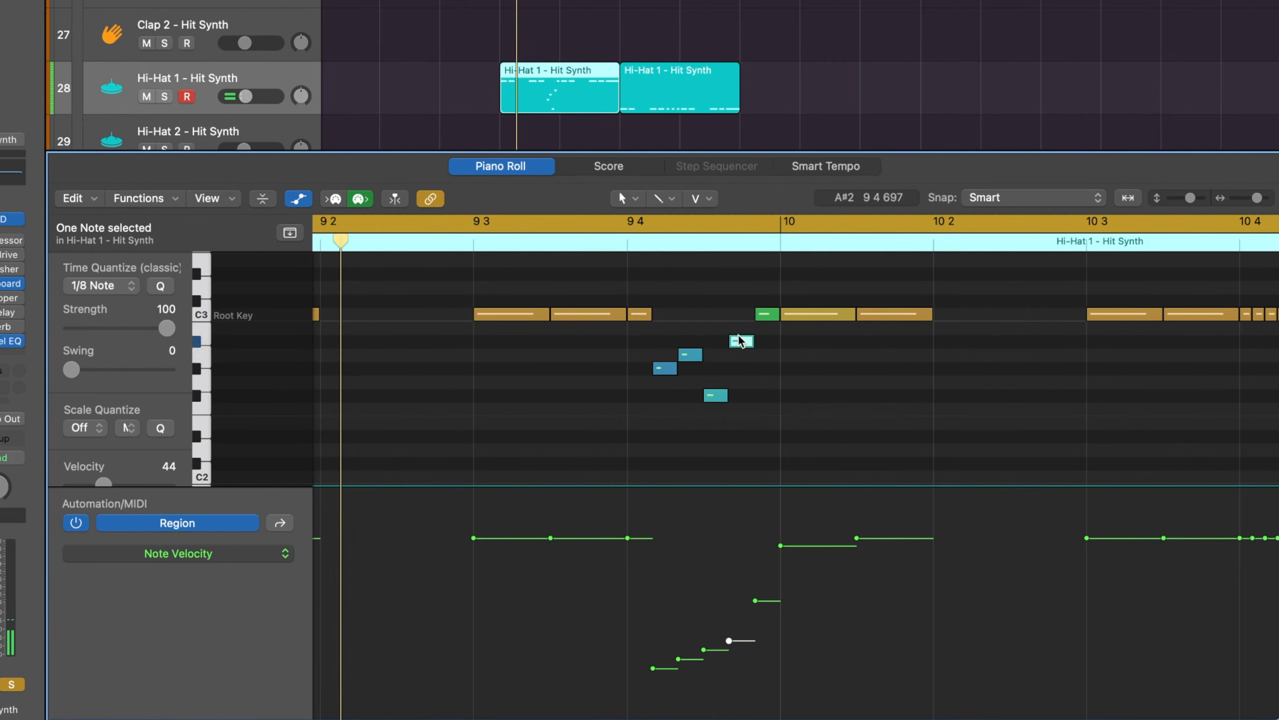
pyautogui.press('space')
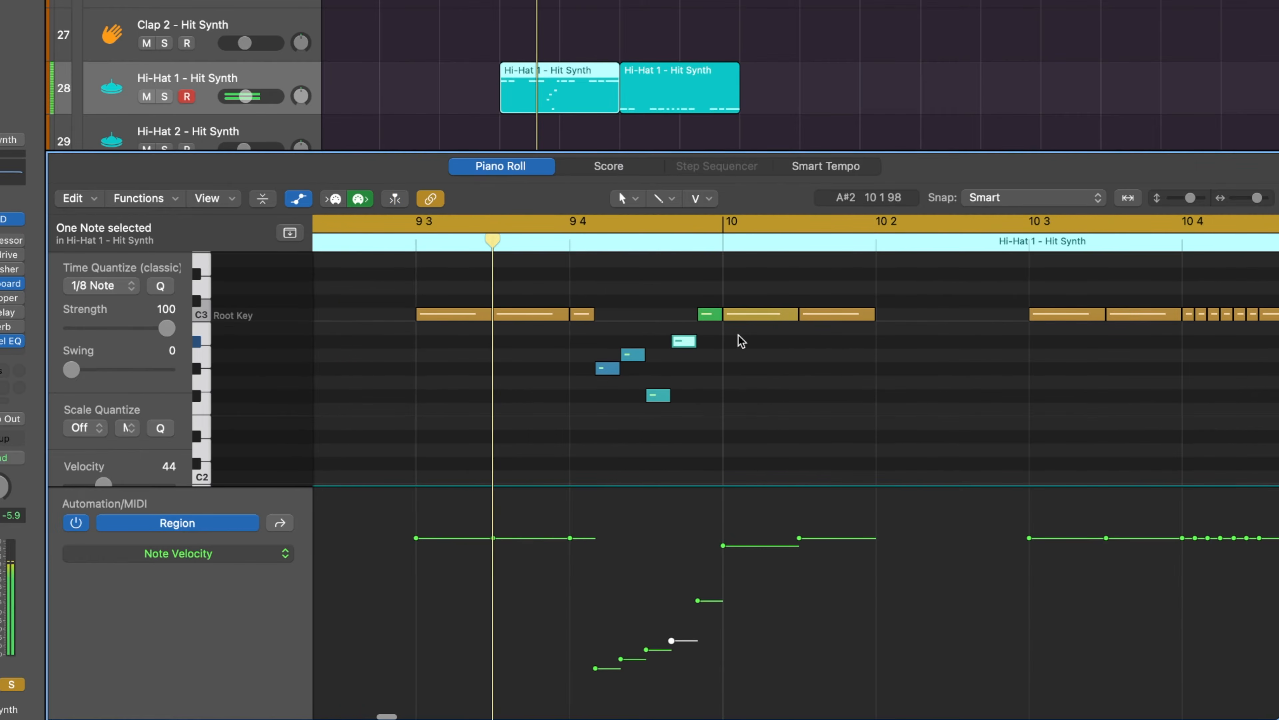
pyautogui.press('space')
# Undo the pitch moves of the four hi-hat roll notes
pyautogui.press('super+z')
pyautogui.press('super+z')
pyautogui.press('super+z')
pyautogui.press('super+z')
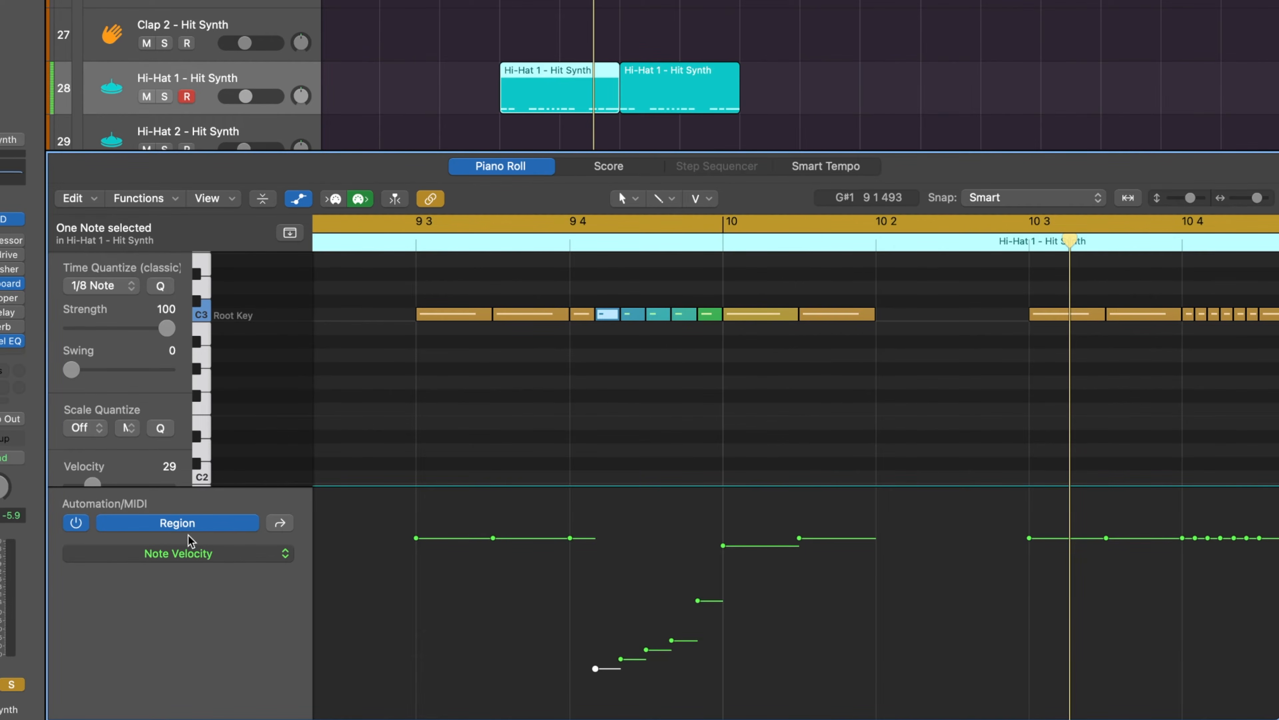
# Draw region automation for the Smart Controls Pitch parameter, dropping to -11 at the roll's start and rising to 0 at bar 10, and play it
pyautogui.click(255, 550)
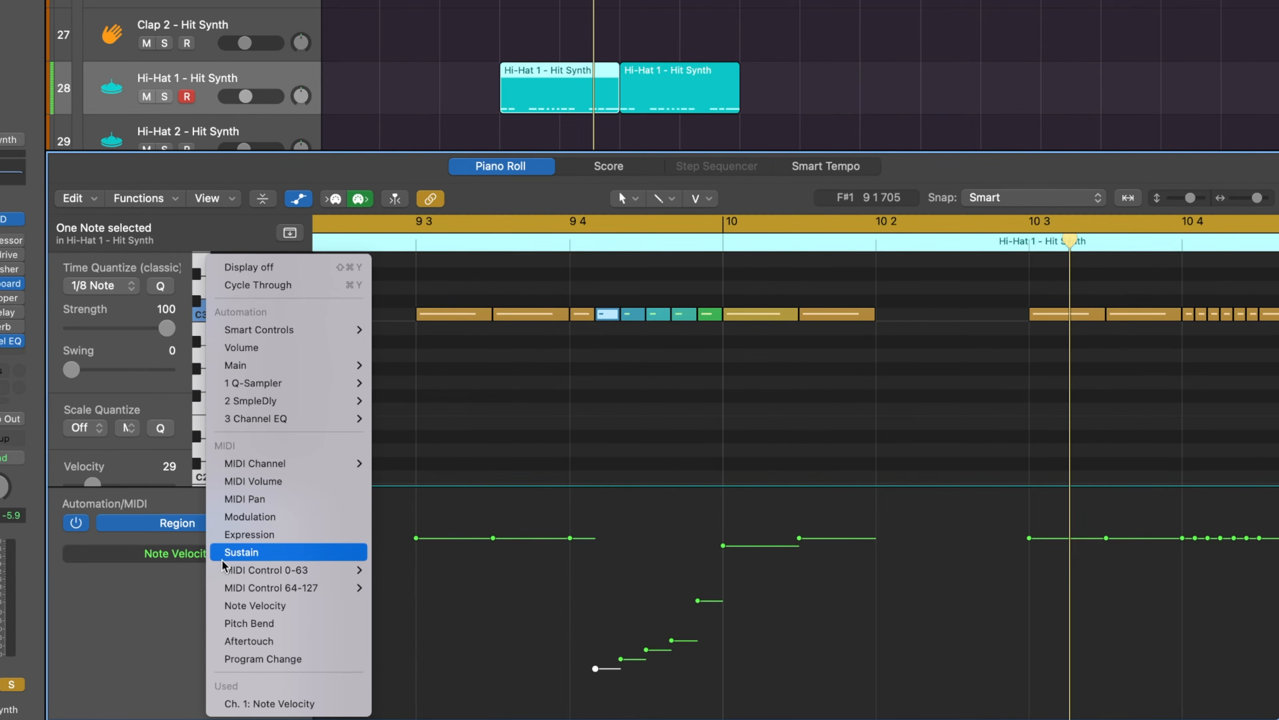
pyautogui.moveTo(351, 329)
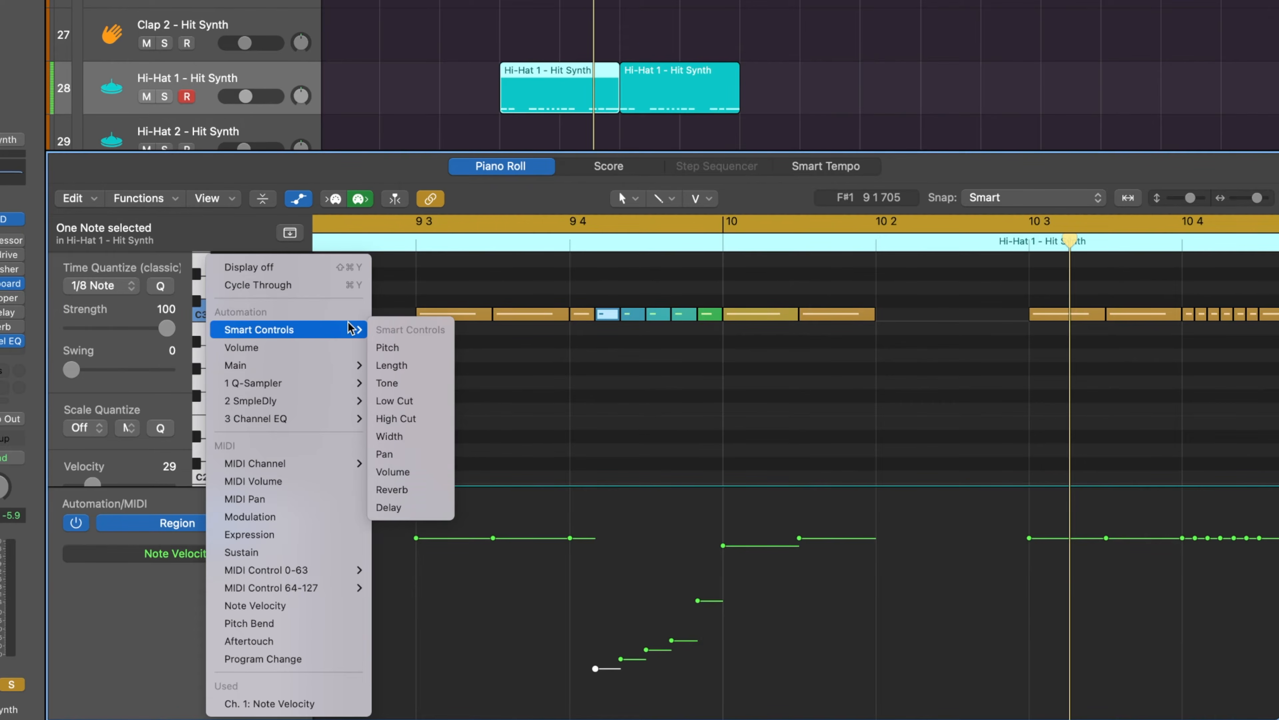
pyautogui.click(397, 347)
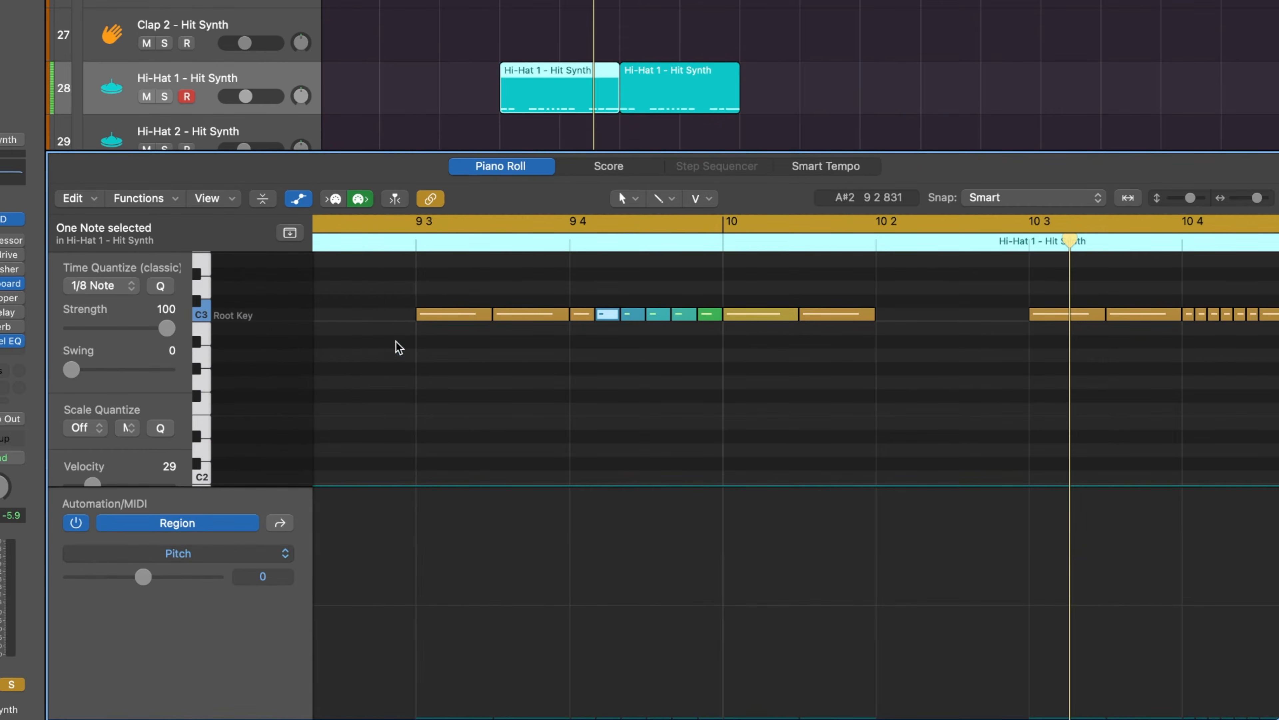
pyautogui.click(519, 610)
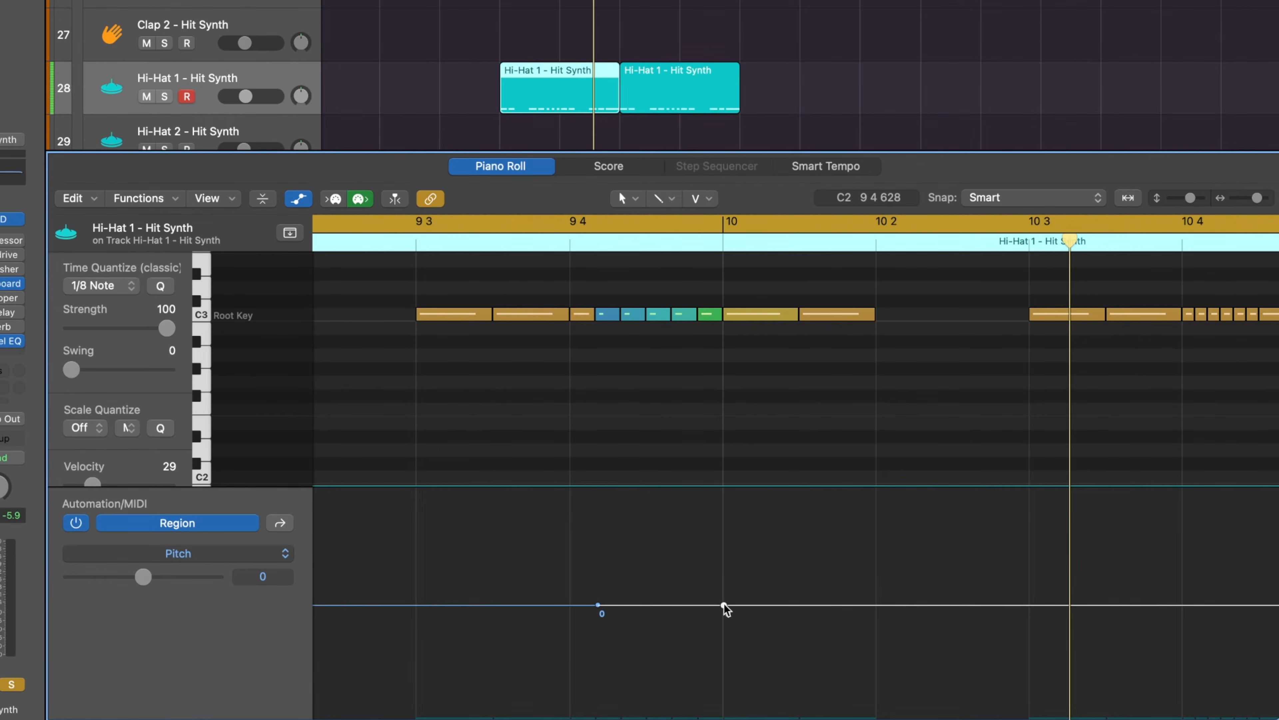
pyautogui.moveTo(607, 607); pyautogui.dragTo(606, 657)
pyautogui.press('space')
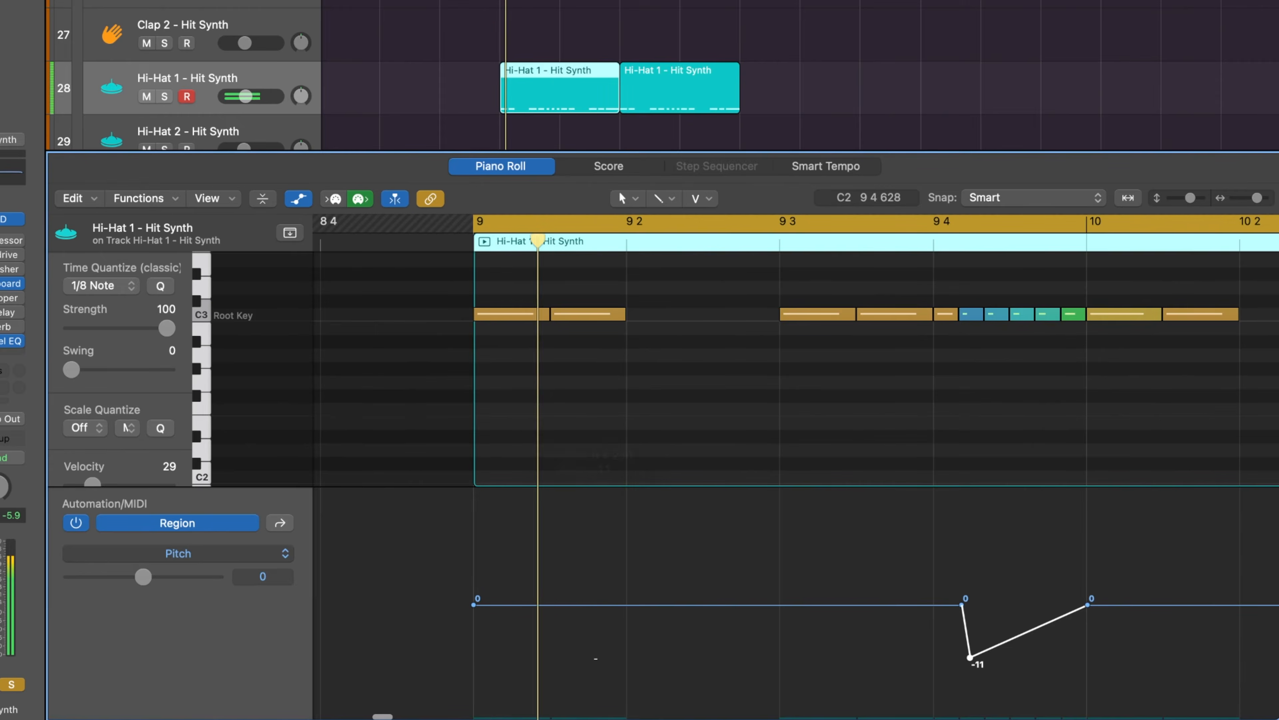
pyautogui.scroll(-4, 643, 640)
pyautogui.hscroll(1, 688, 638)
pyautogui.scroll(3, 688, 639)
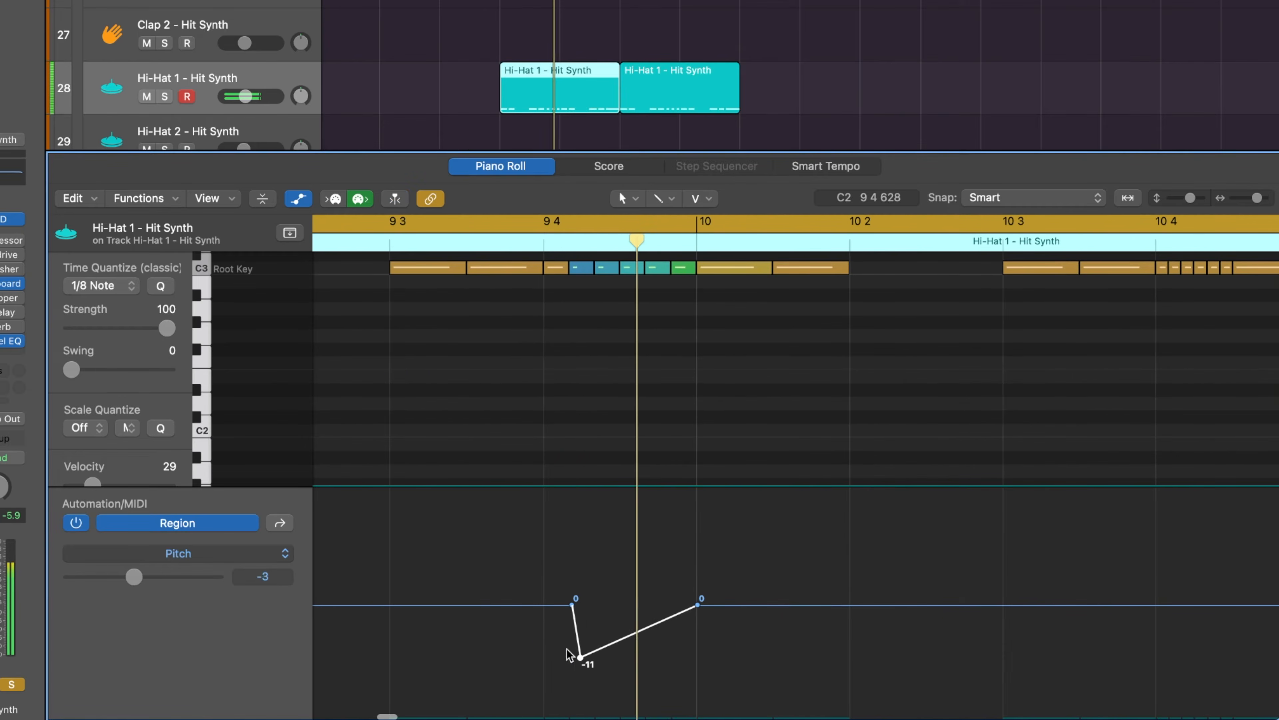
pyautogui.scroll(2, 735, 575)
pyautogui.hscroll(7, 740, 575)
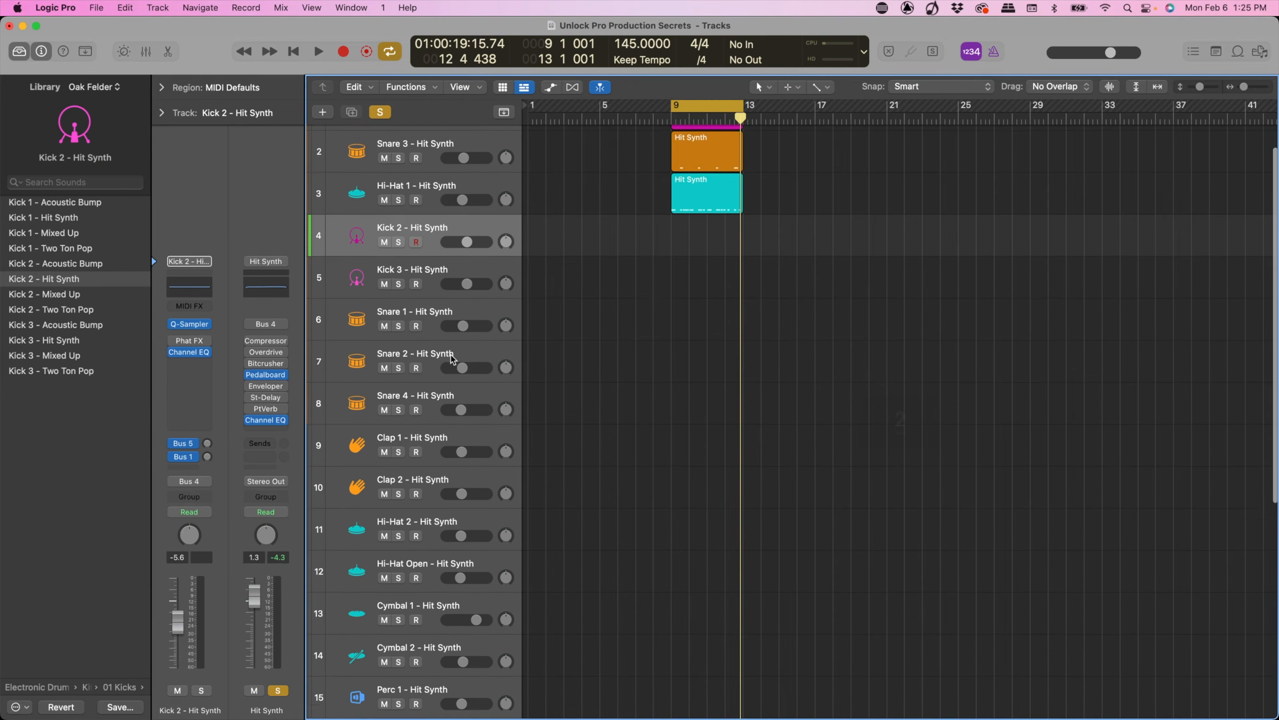
# Select all tracks from Kick 2 - Hit Synth to Perc 2 - Hit Synth and turn on the track hiding controls
pyautogui.scroll(-3, 452, 359)
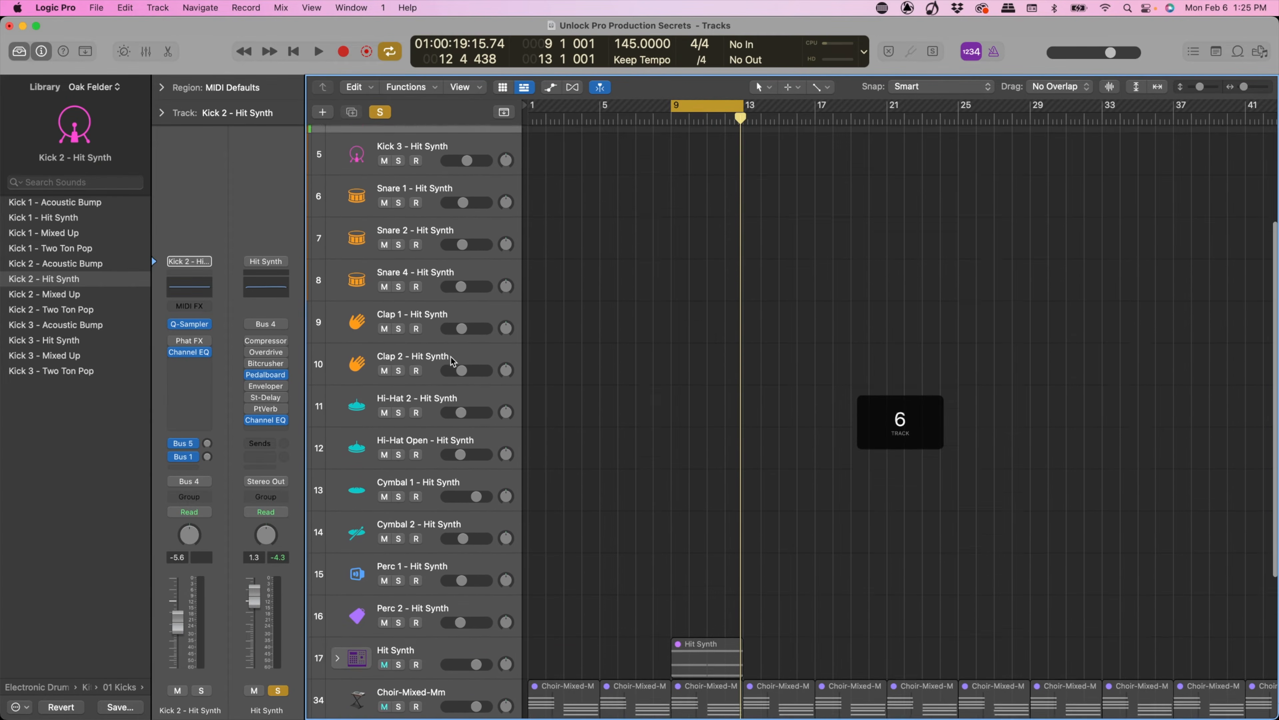
pyautogui.scroll(3, 438, 303)
pyautogui.scroll(-5, 510, 363)
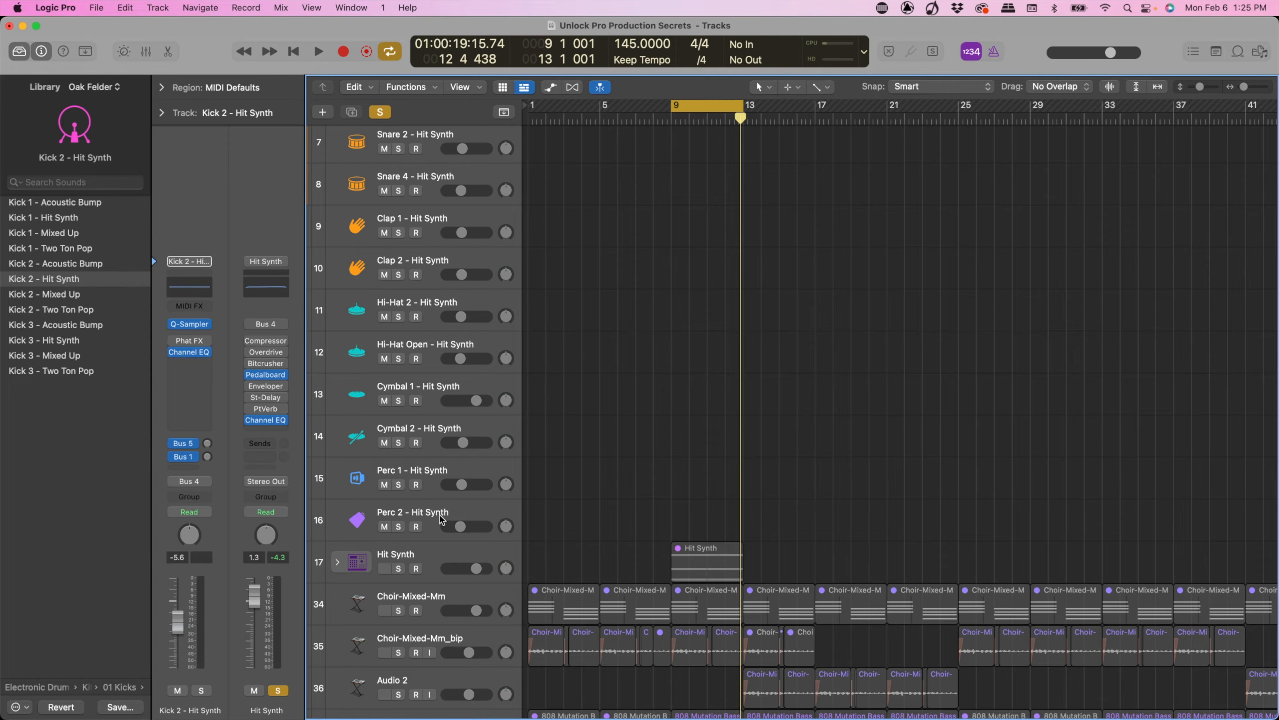
pyautogui.keyDown('shift'); pyautogui.click(440, 516); pyautogui.keyUp('shift')
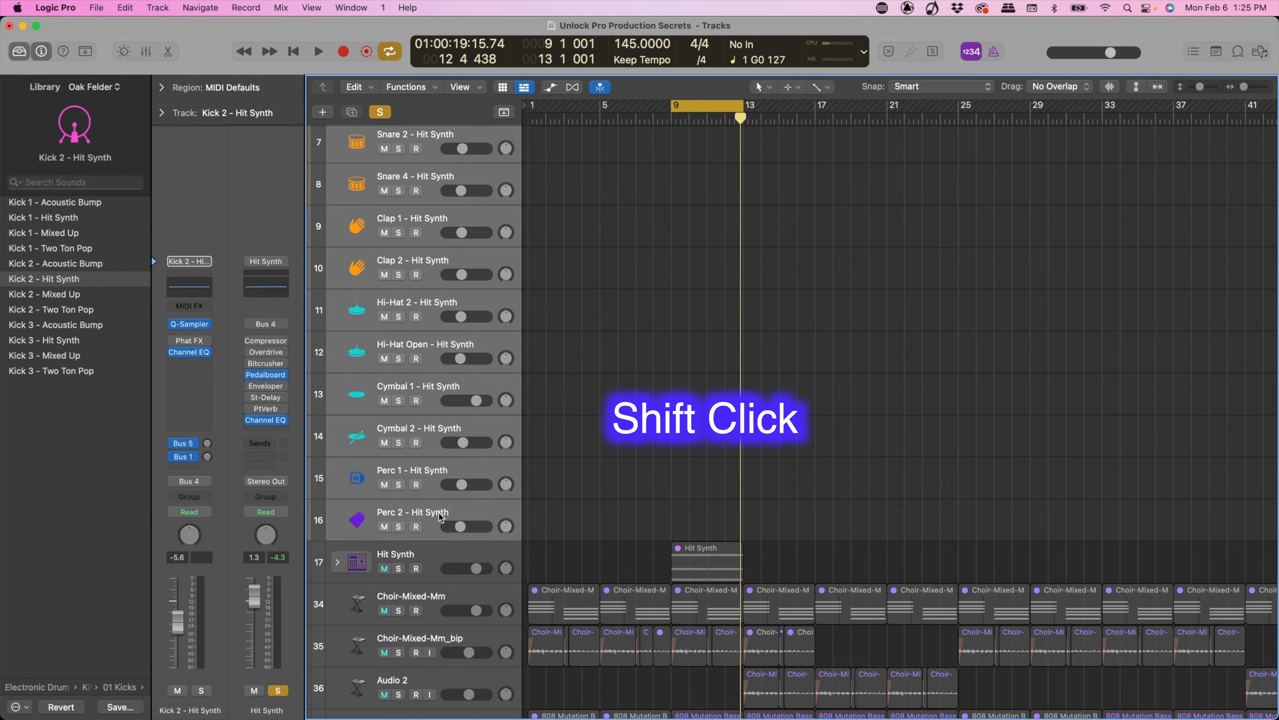
pyautogui.scroll(2, 466, 498)
pyautogui.press('h')
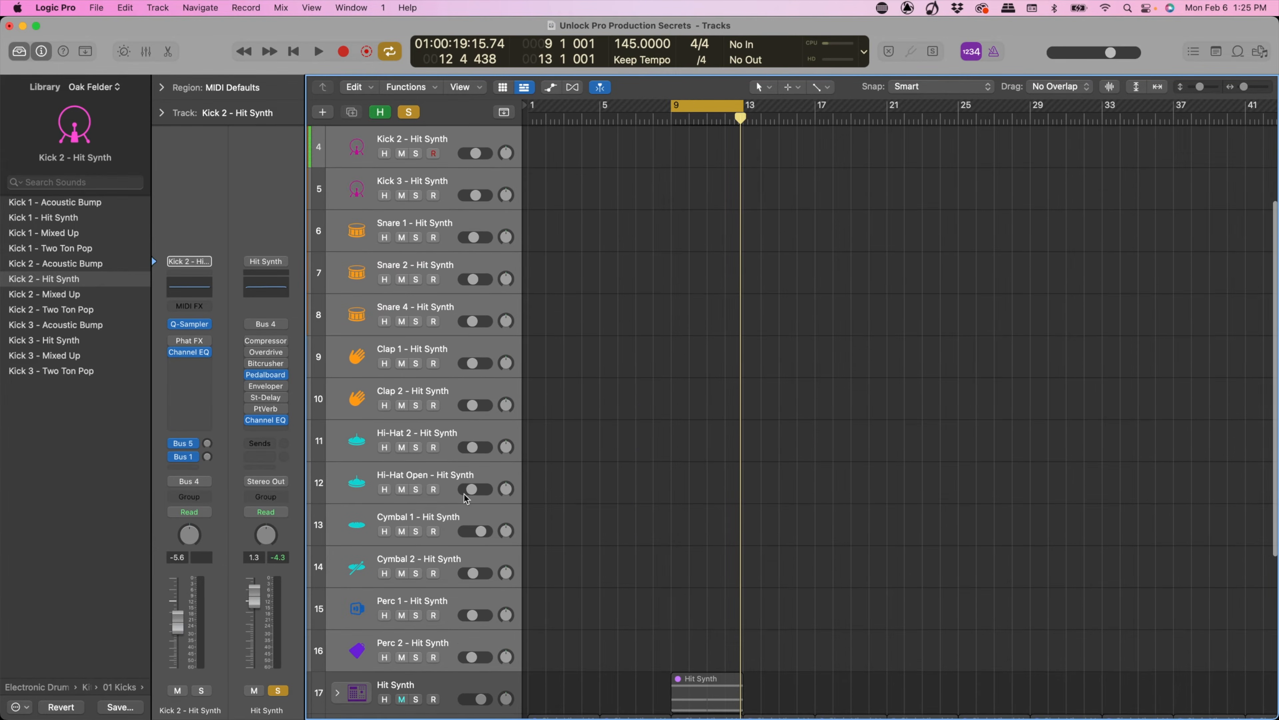
# Mark the selected Kick 2 to Perc 2 tracks as hidden and remove them from the track list view
pyautogui.scroll(3, 465, 497)
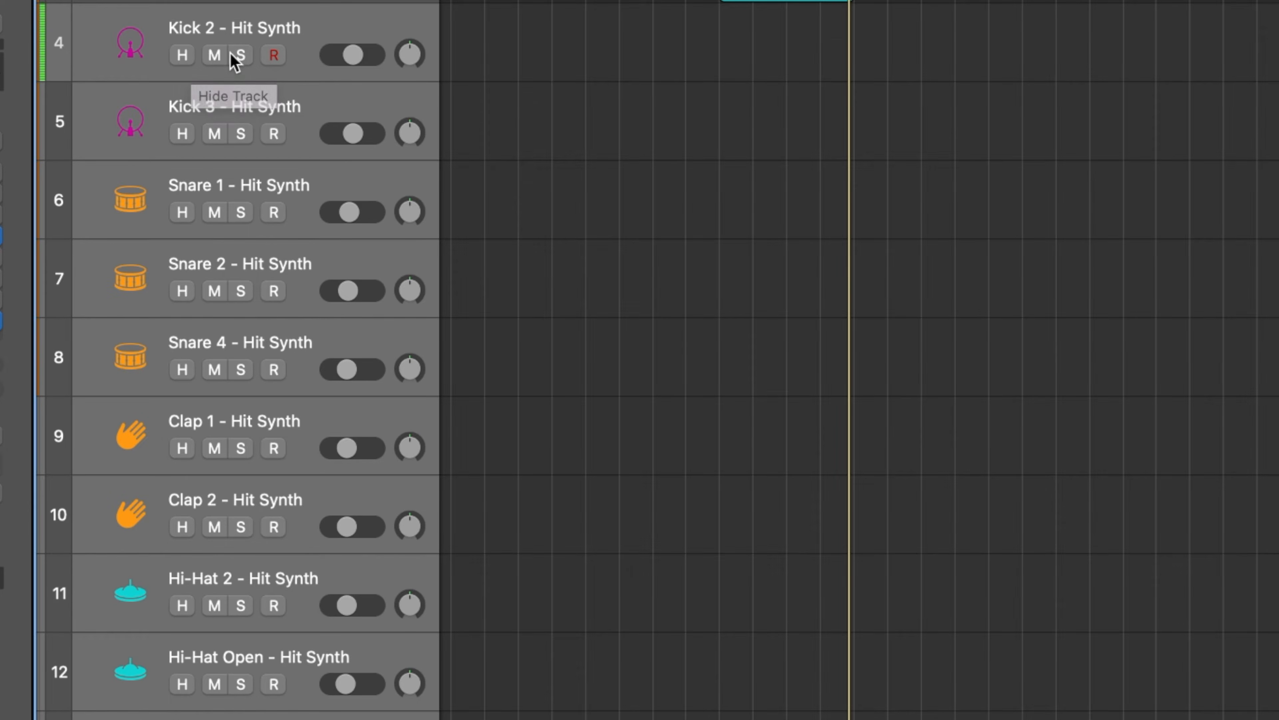
pyautogui.keyDown('alt'); pyautogui.click(183, 55); pyautogui.keyUp('alt')
pyautogui.scroll(-8, 193, 155)
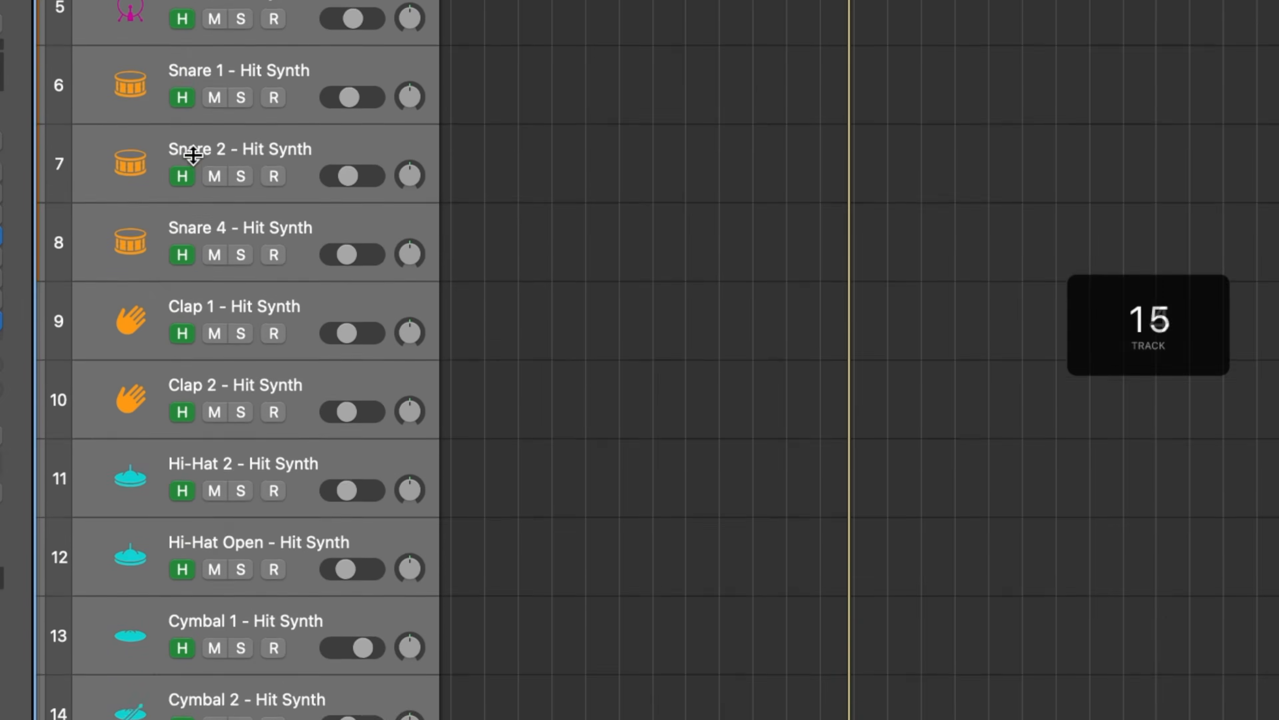
pyautogui.scroll(8, 194, 156)
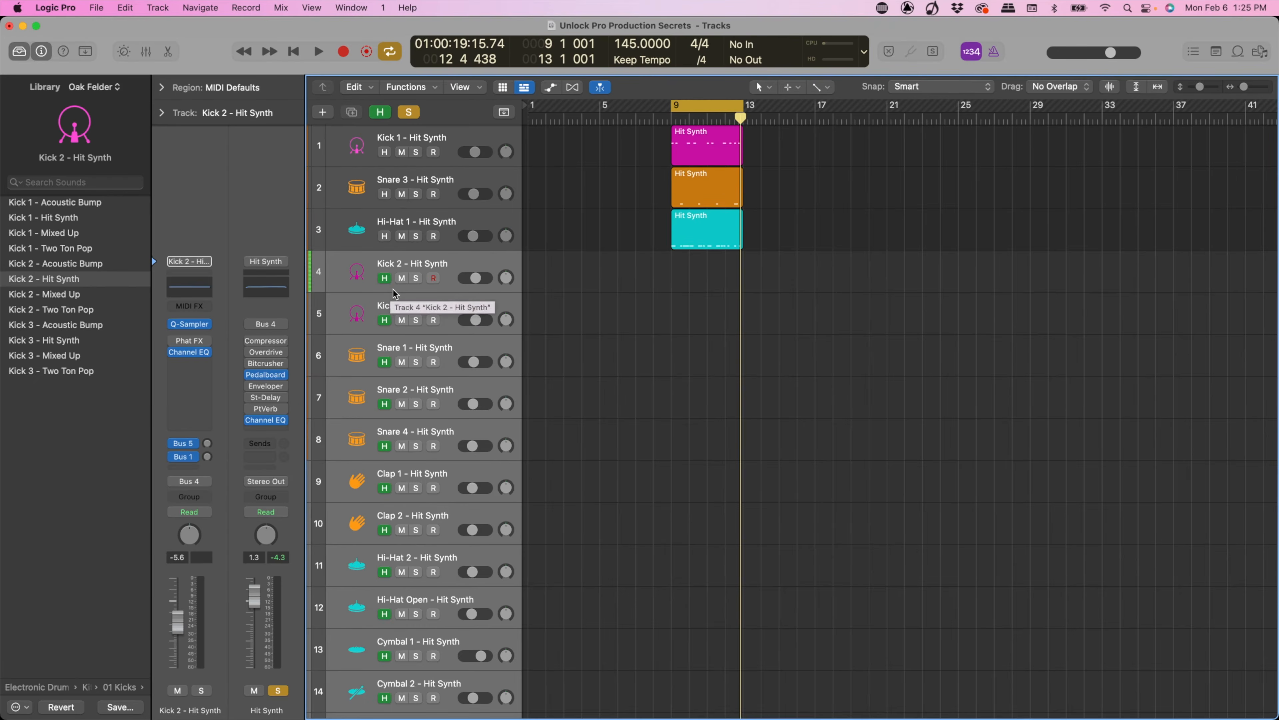
pyautogui.press('h')
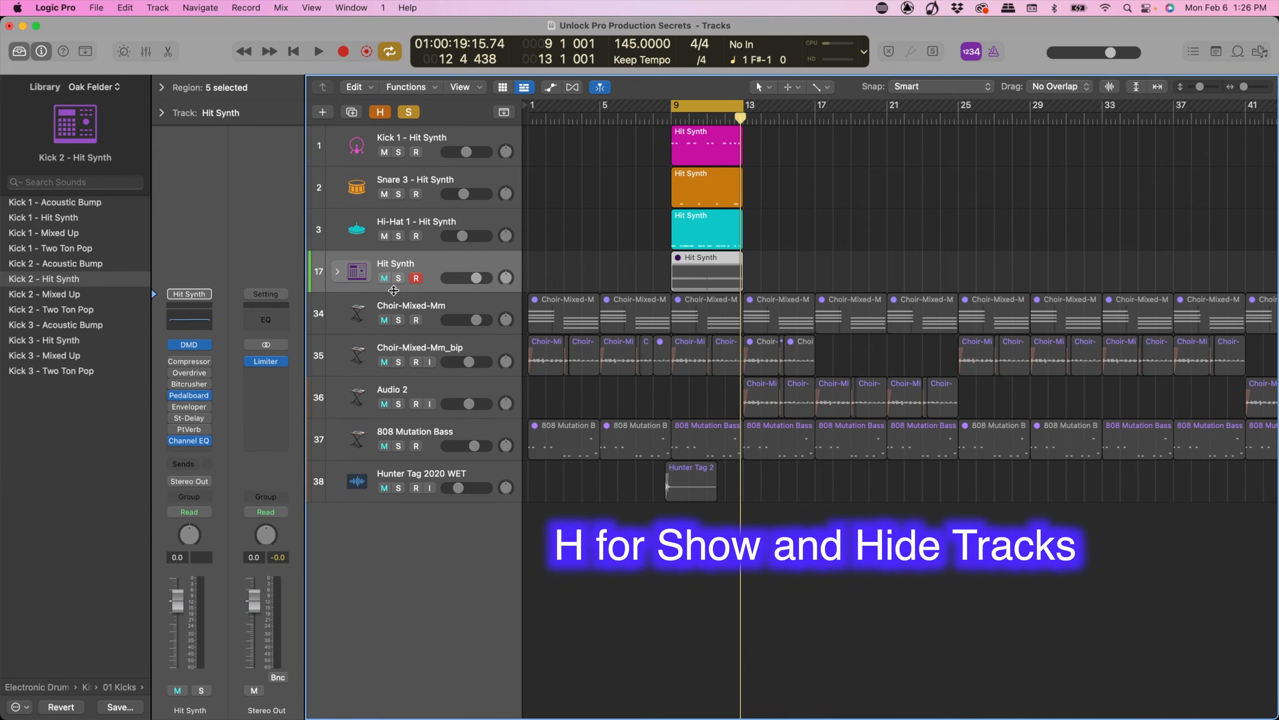
# Show the hidden Hit Synth tracks again and toggle their visibility until they are hidden
pyautogui.press('h')
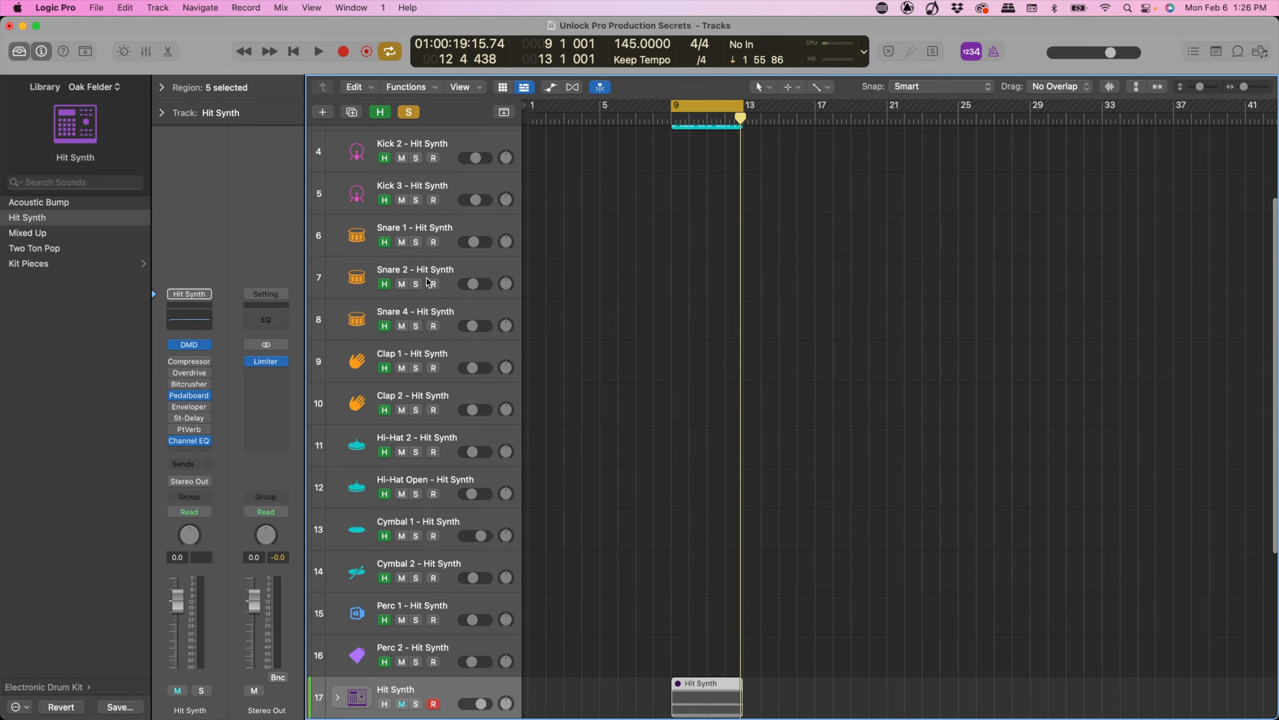
pyautogui.press('h')
pyautogui.press('h')
pyautogui.press('h')
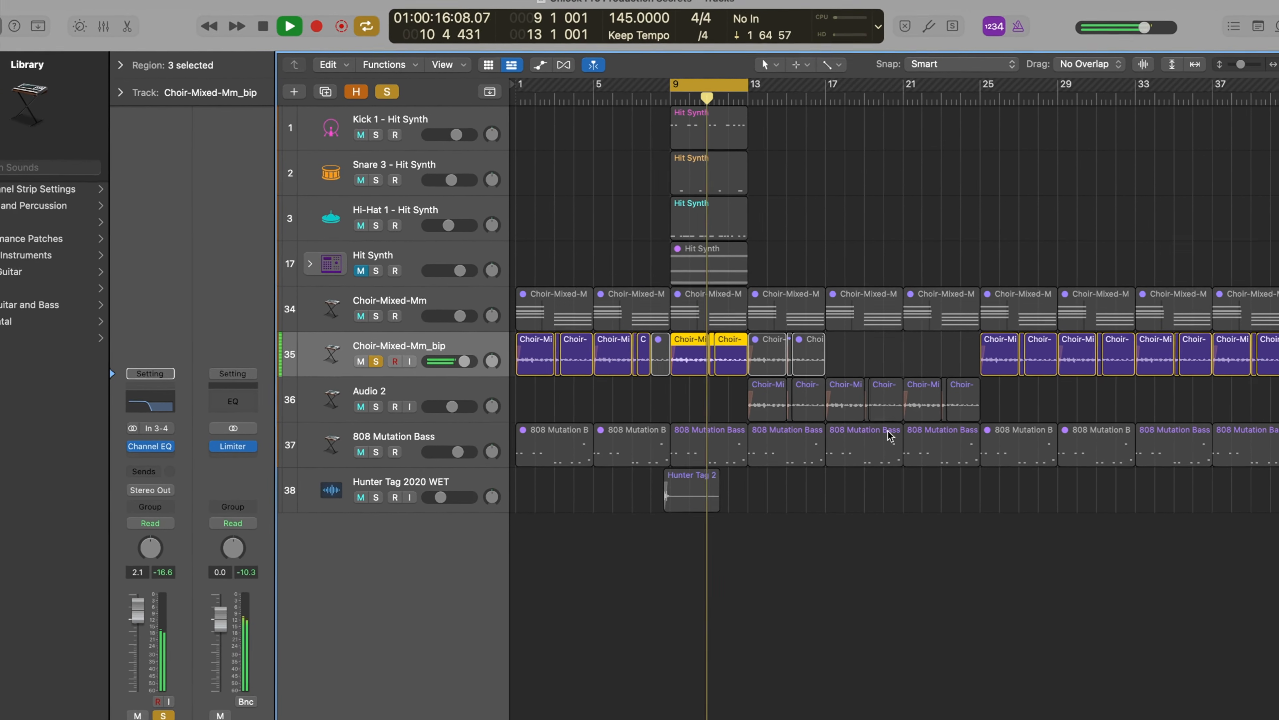
# Enlarge the Tracks area horizontally and vertically to examine the Choir-Mixed-Mm_bip regions between bars 9 and 13 during playback
pyautogui.press('super+Right')
pyautogui.press('super+Right')
pyautogui.press('super+Right')
pyautogui.press('super+Right')
pyautogui.press('super+Right')
pyautogui.press('super+Right')
pyautogui.press('super+Right')
pyautogui.press('super+Right')
pyautogui.press('super+Right')
pyautogui.press('super+Right')
pyautogui.press('super+Right')
pyautogui.press('super+Right')
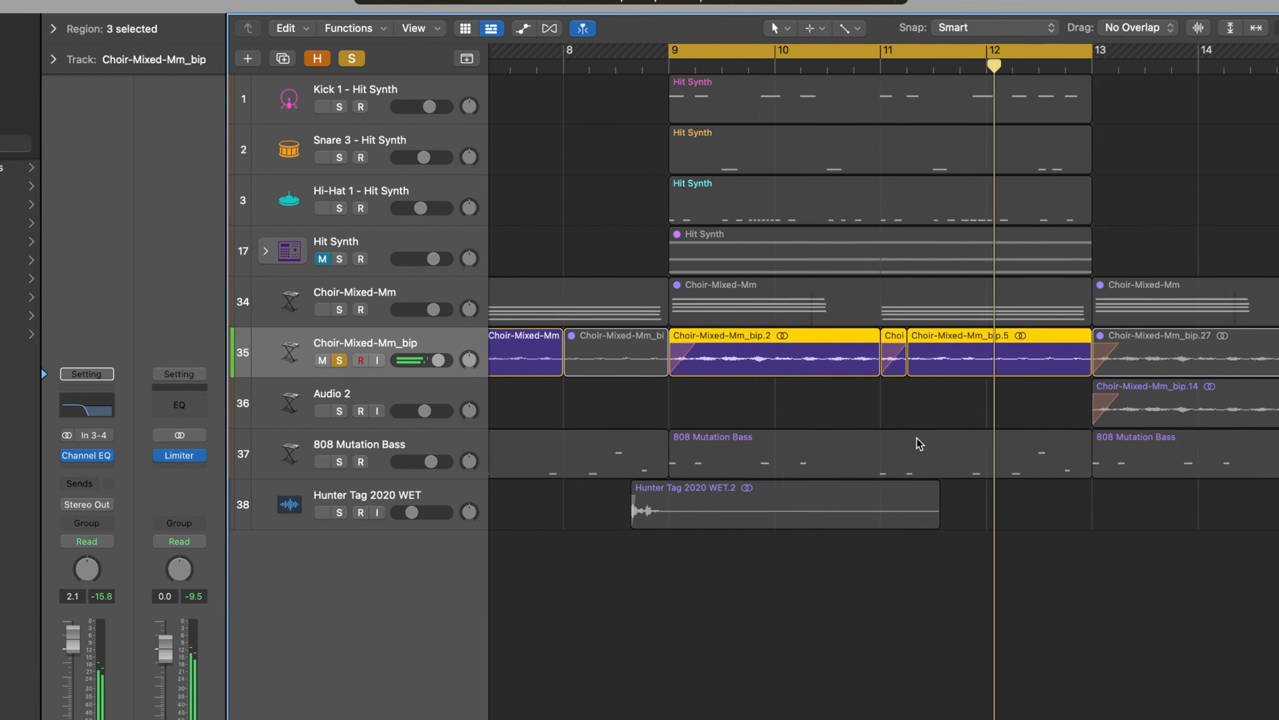
pyautogui.hscroll(2, 907, 440)
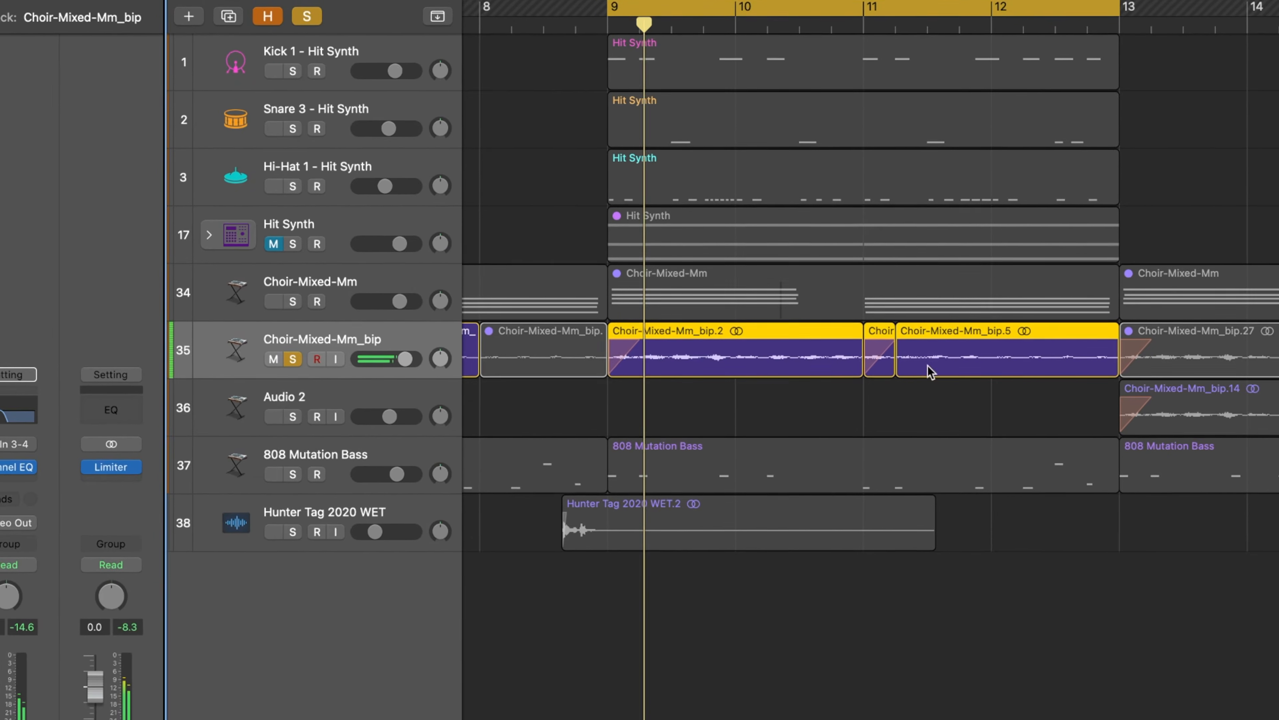
pyautogui.press('super+Down')
pyautogui.press('super+Down')
pyautogui.press('super+Down')
pyautogui.press('super+Down')
pyautogui.press('super+Down')
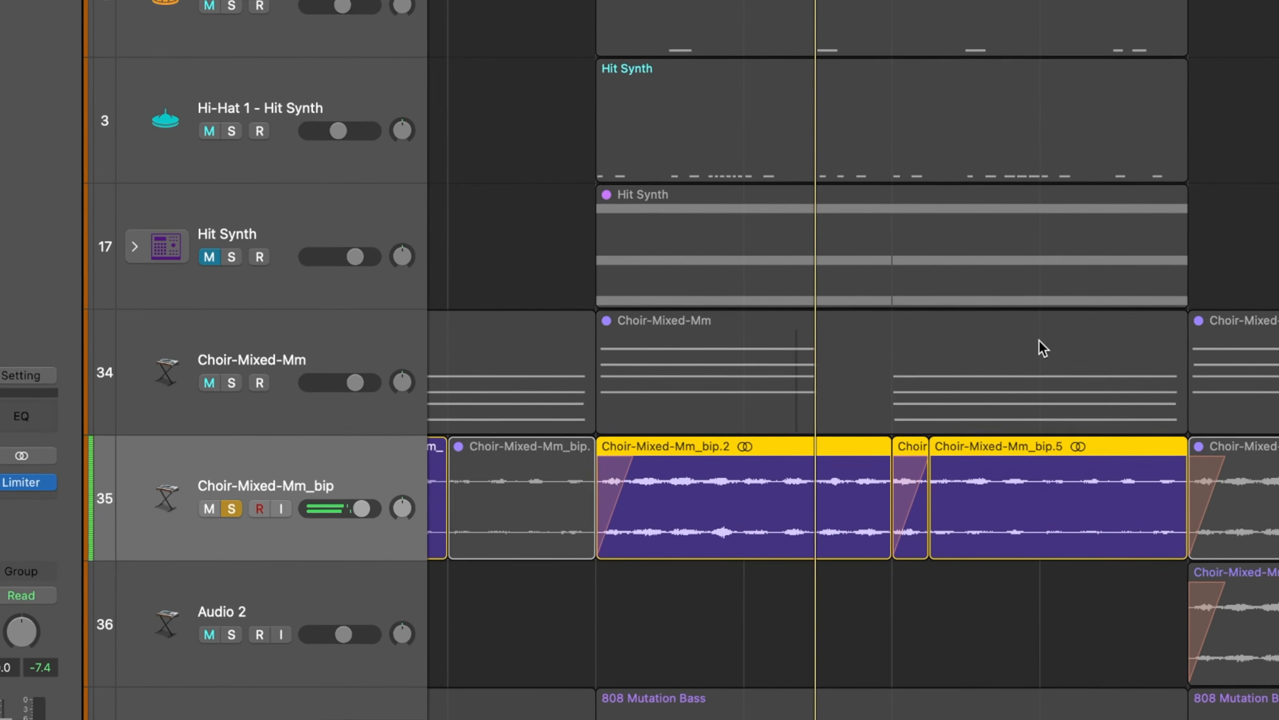
pyautogui.scroll(-3, 1039, 343)
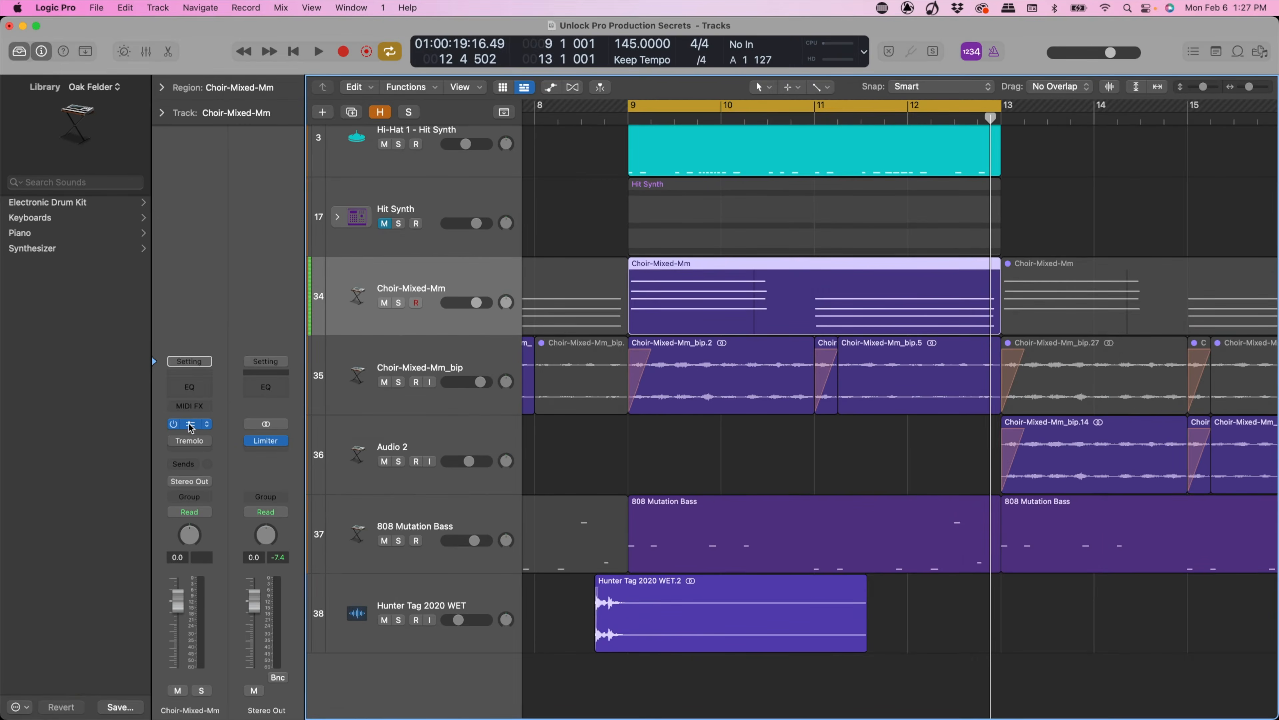
# Open the Alchemy instrument on the Choir-Mixed-Mm track
pyautogui.click(189, 423)
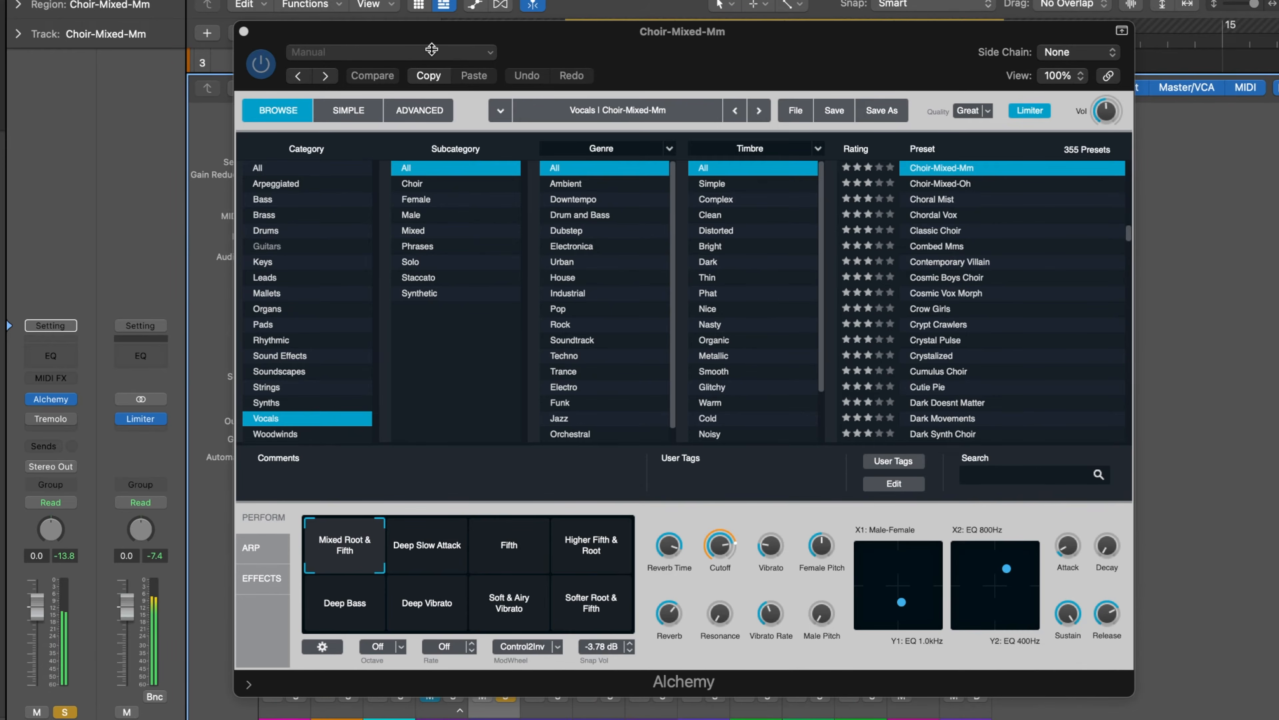
# Leave the Alchemy view, switch solo from Choir-Mixed-Mm_bip to the Choir-Mixed-Mm track, audition it and unsolo it
pyautogui.press('x')
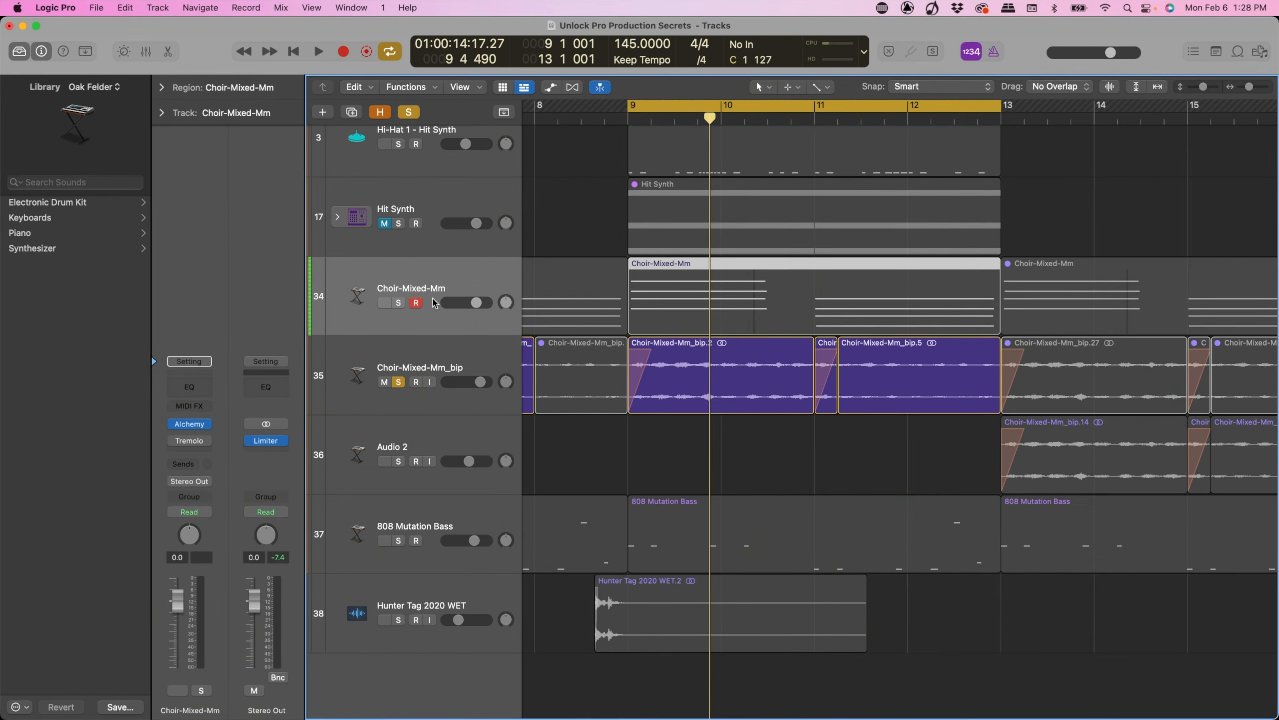
pyautogui.click(399, 383)
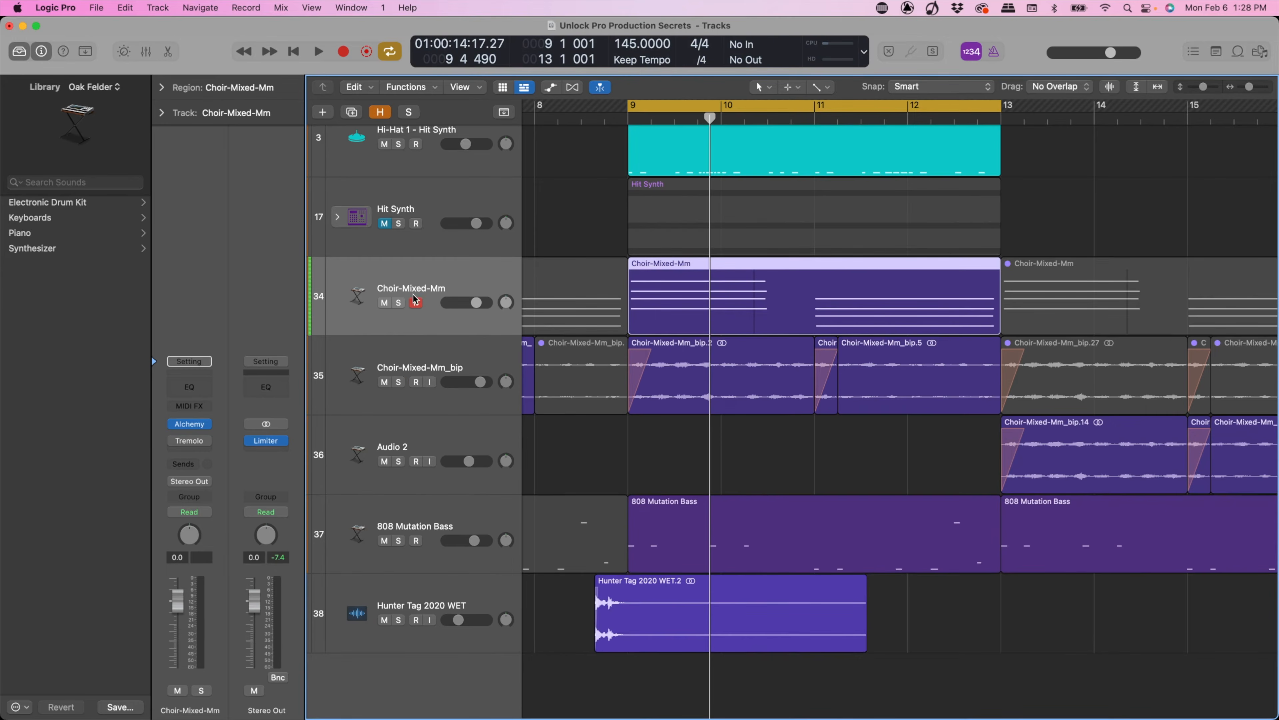
pyautogui.click(400, 303)
pyautogui.press('space')
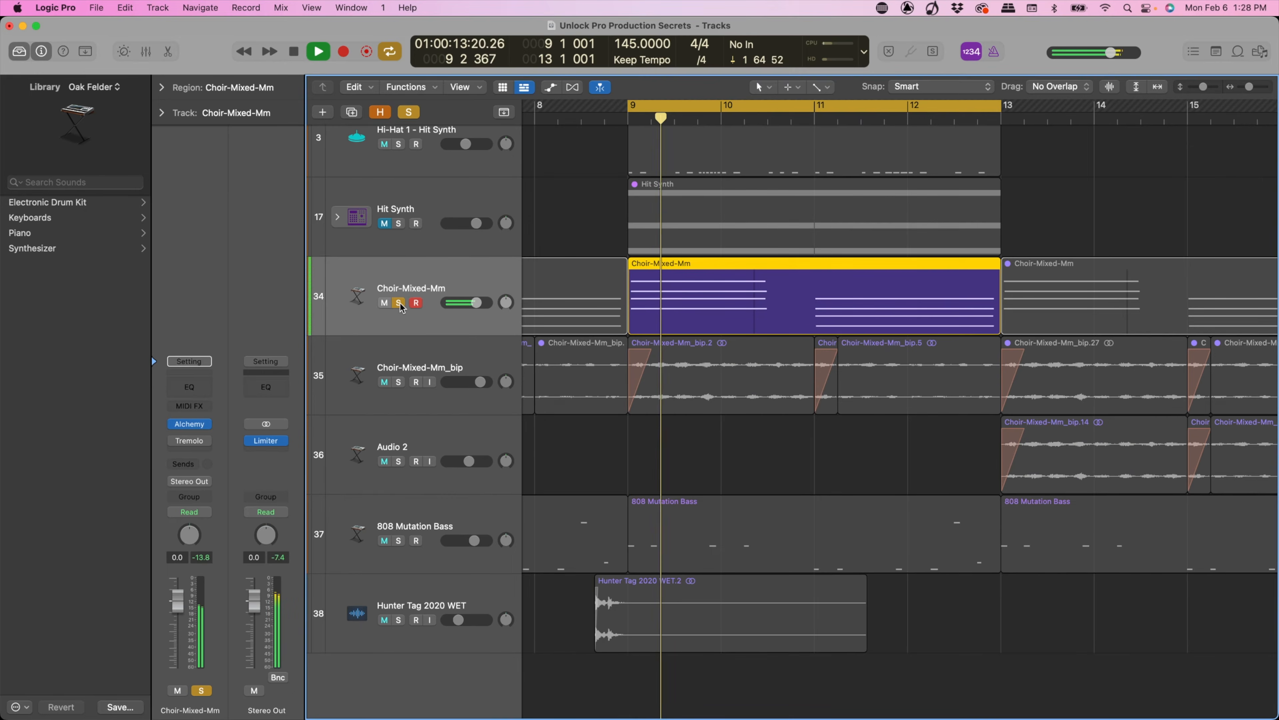
pyautogui.press('space')
pyautogui.click(400, 304)
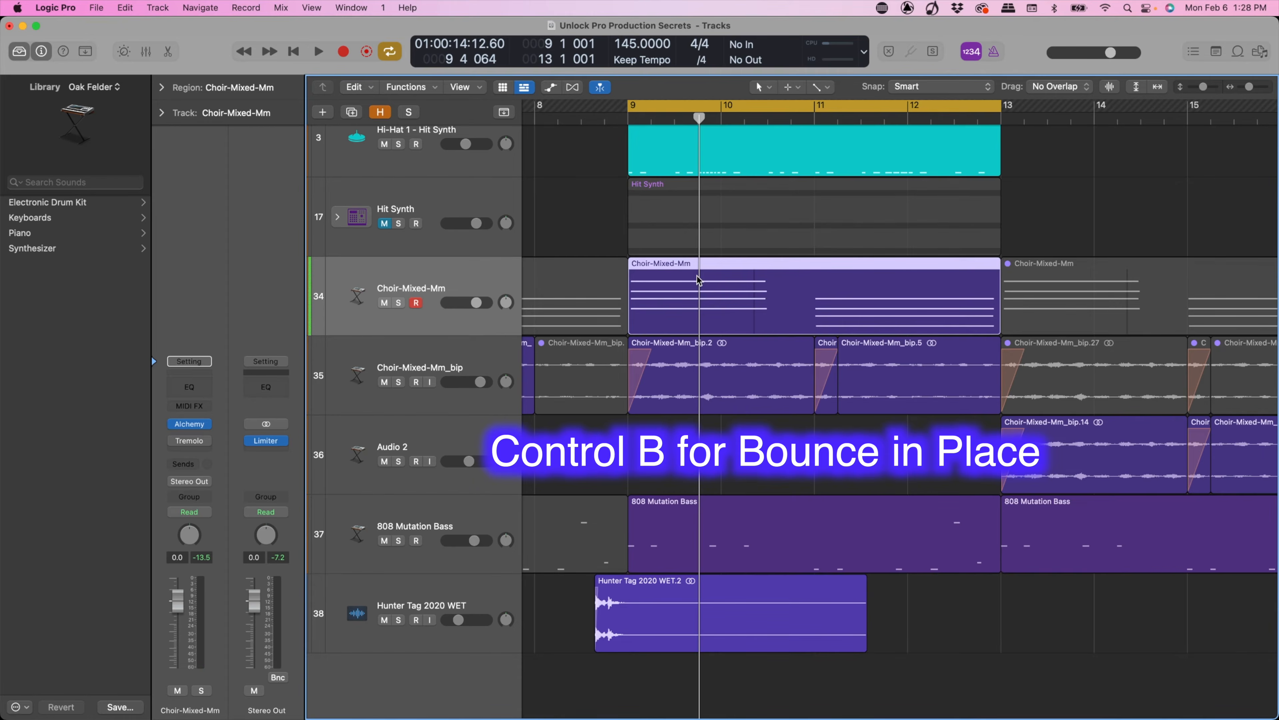
# Bounce the Choir-Mixed-Mm region in place as Choir-Mixed-Mm Move and play back the bounced audio in solo
pyautogui.hotkey('ctrl', 'b')
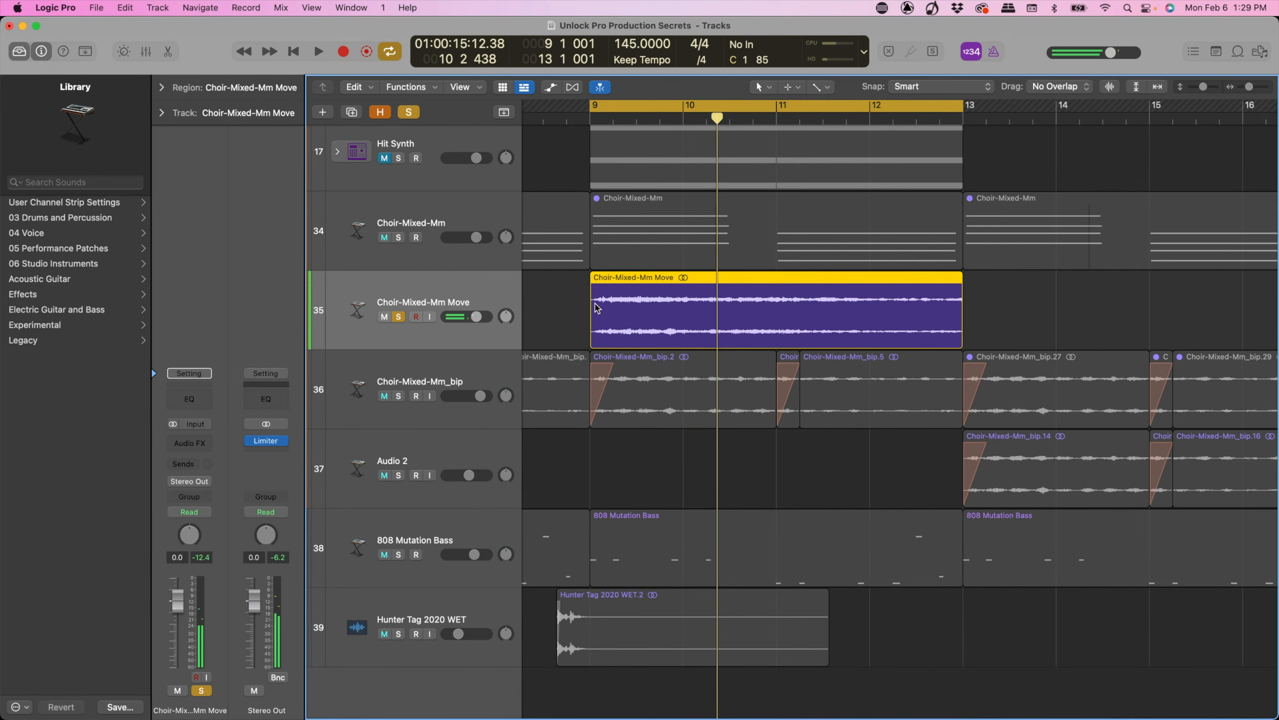
pyautogui.press('space')
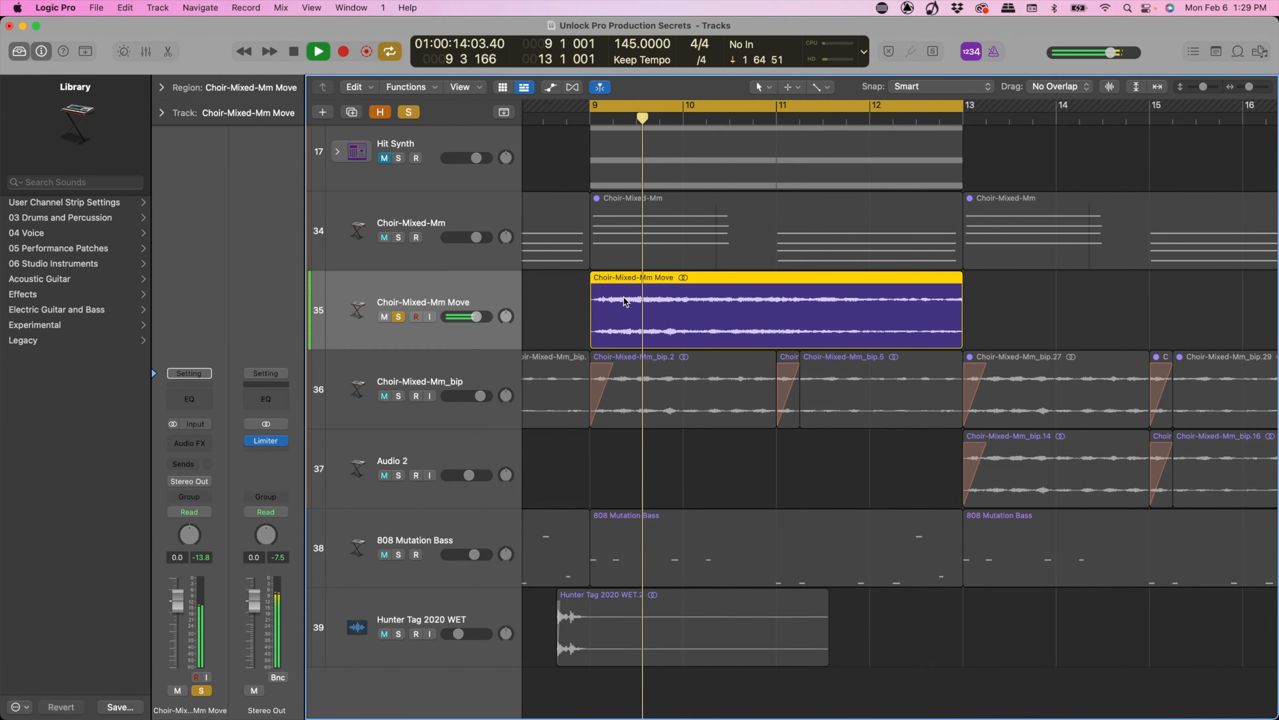
pyautogui.hscroll(5, 706, 303)
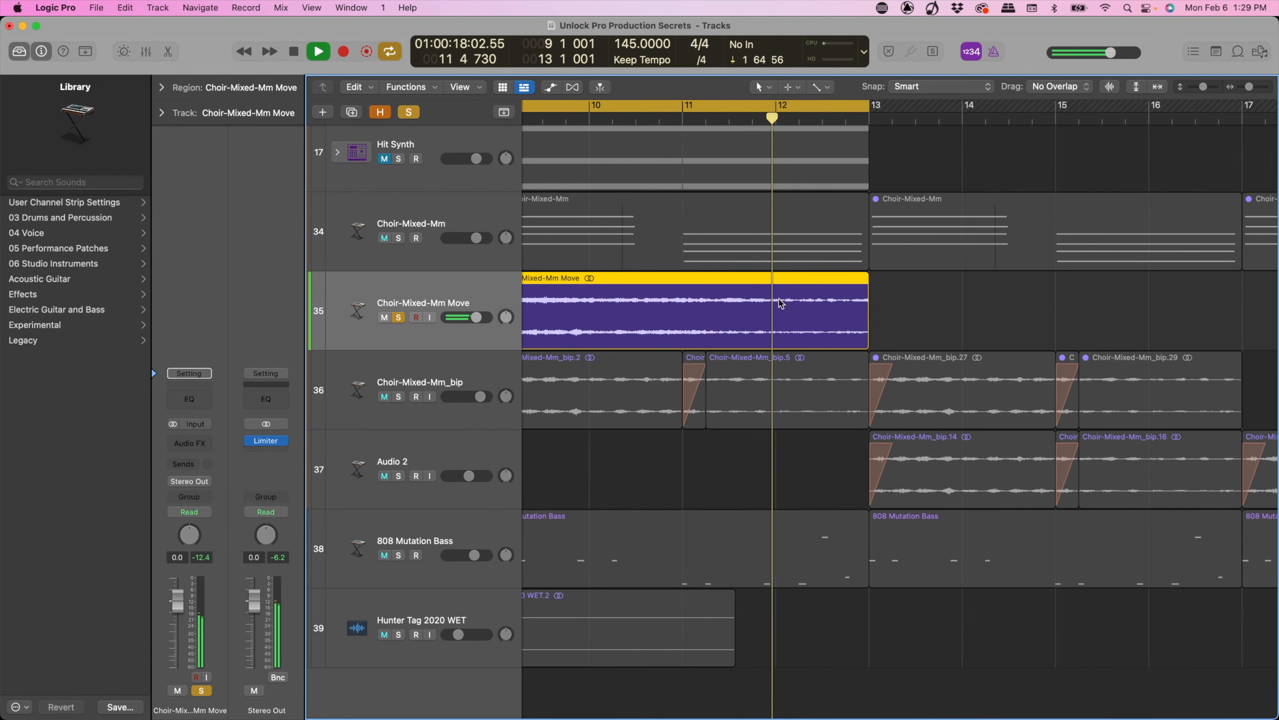
pyautogui.press('space')
pyautogui.hscroll(-4, 779, 302)
pyautogui.hscroll(-2, 780, 303)
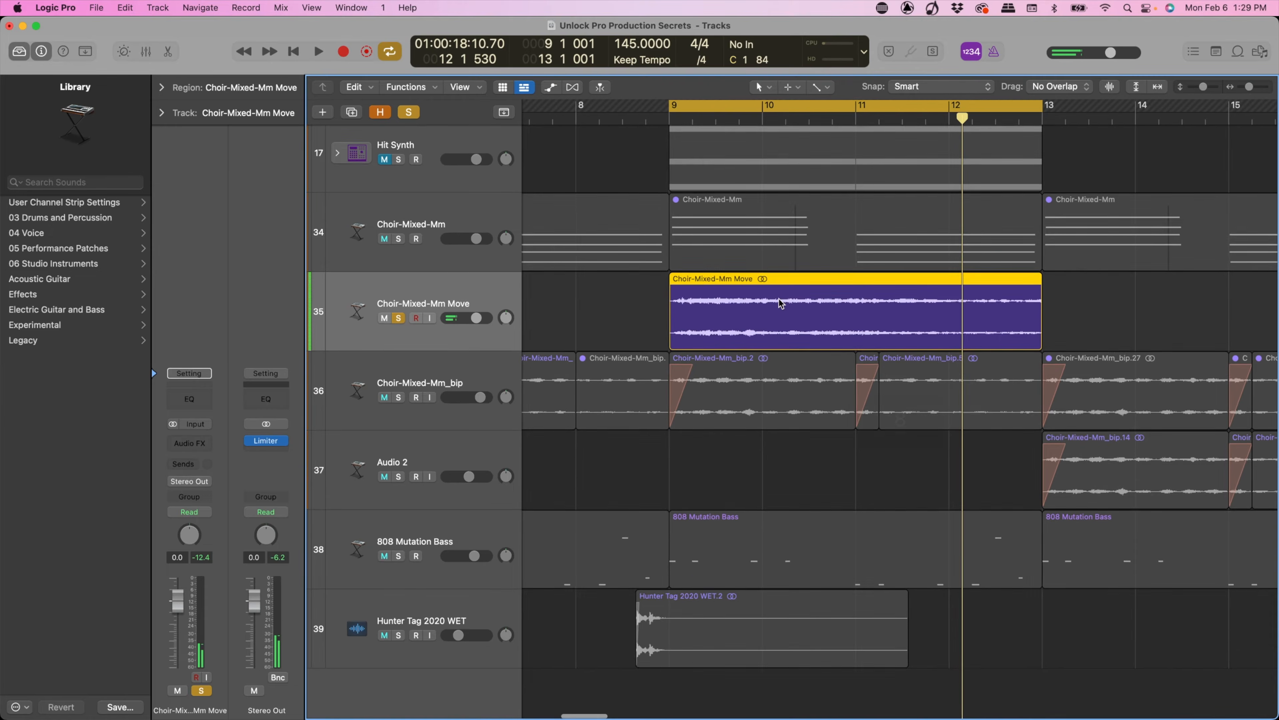
# Add a Channel EQ to the Choir-Mixed-Mm Move track and lower its high-cut filter during playback
pyautogui.click(421, 383)
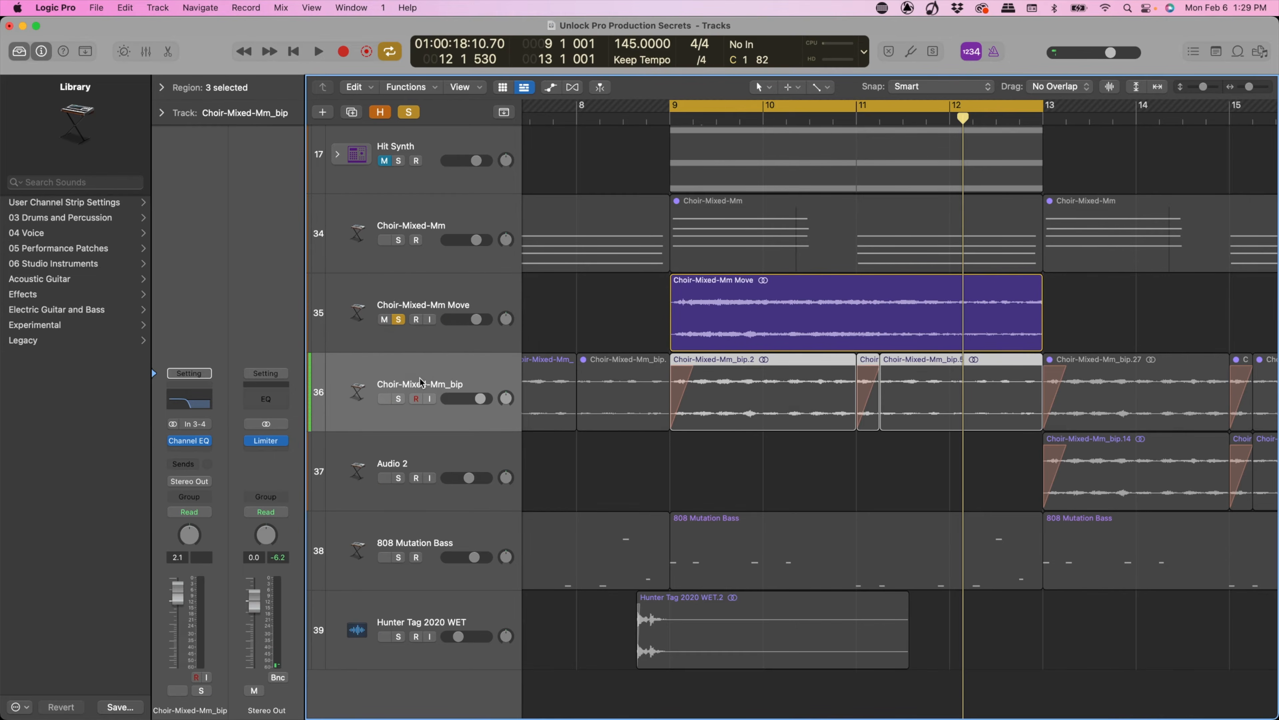
pyautogui.click(422, 298)
pyautogui.click(204, 403)
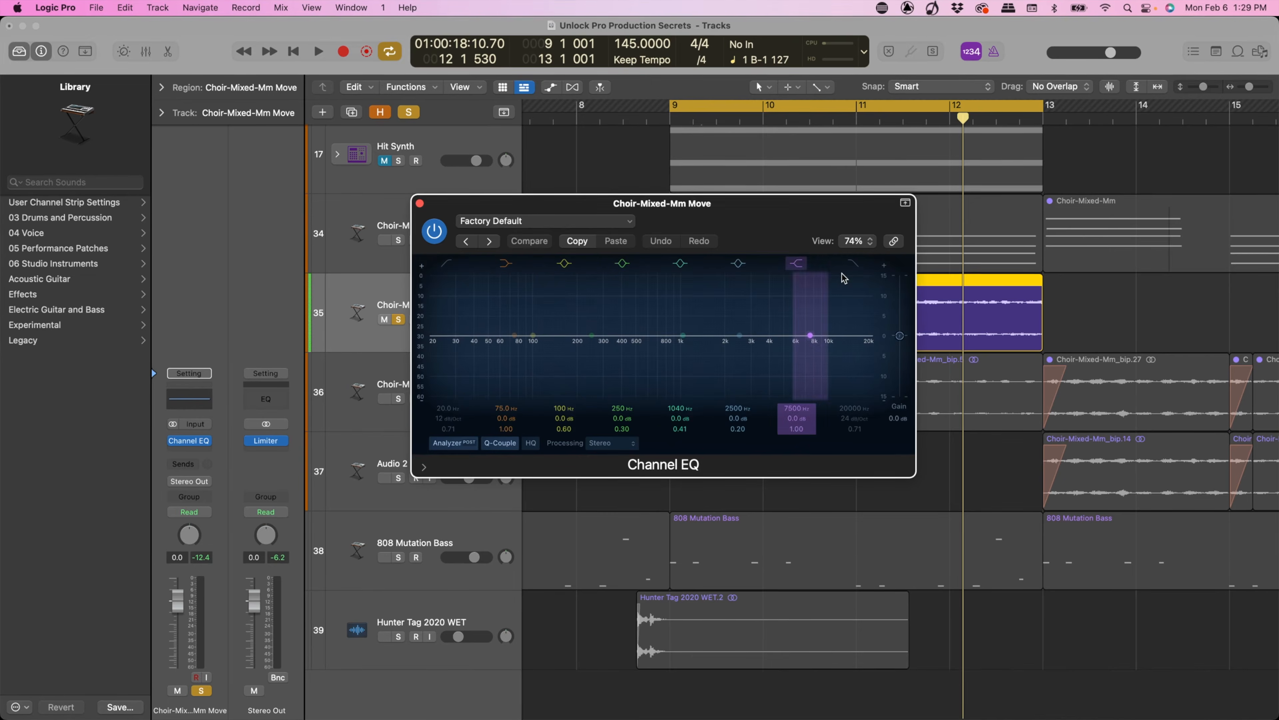
pyautogui.press('space')
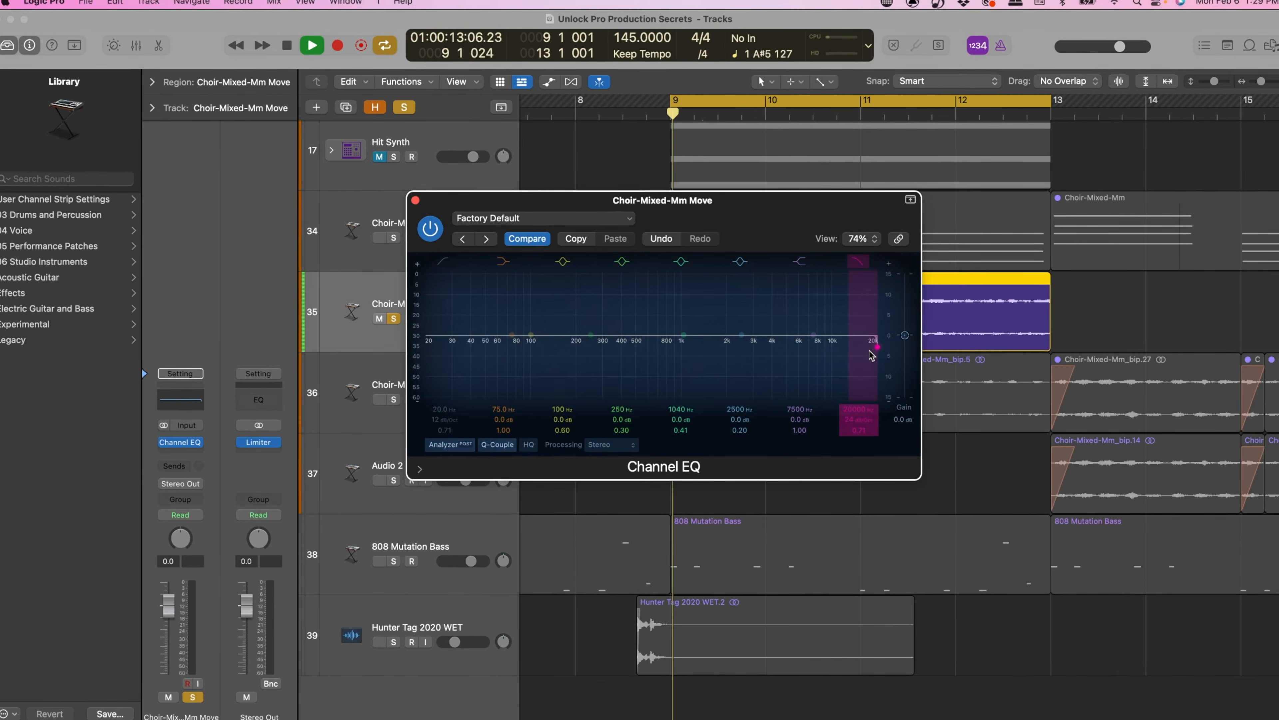
pyautogui.moveTo(870, 355); pyautogui.dragTo(633, 364)
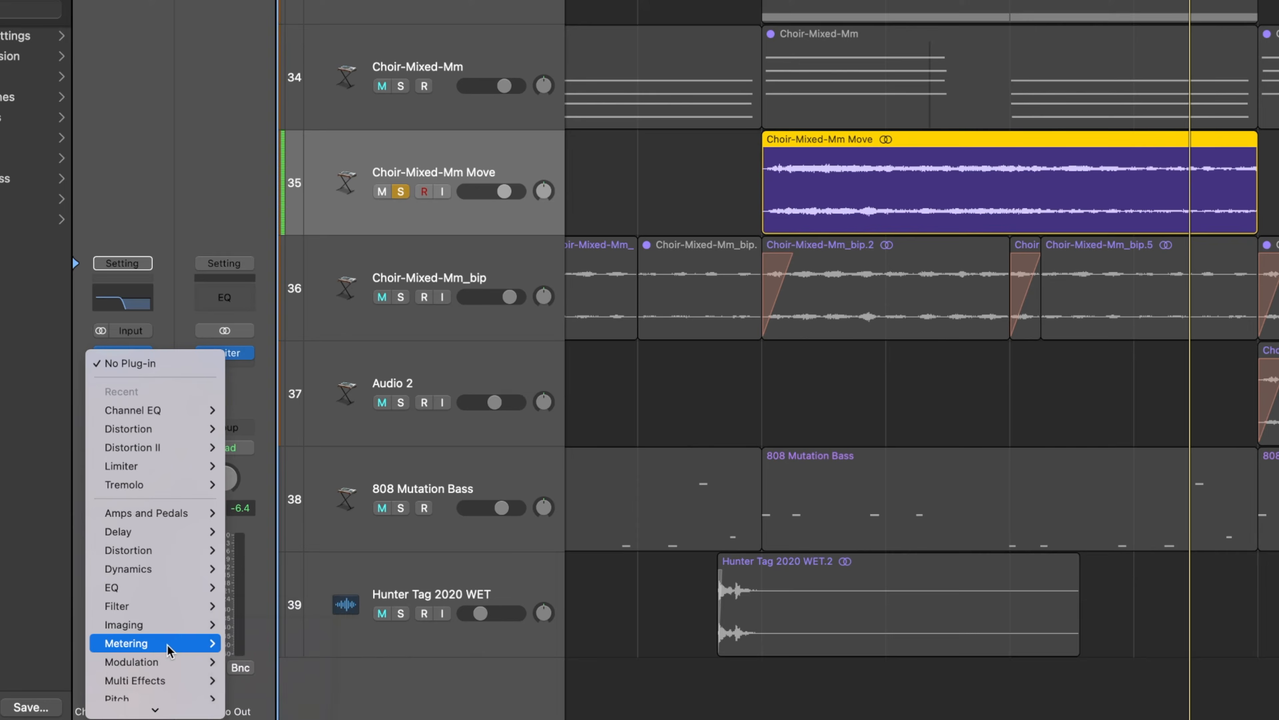
# Insert the Tremolo effect below the Channel EQ on the Choir-Mixed-Mm Move track and set its phase to 0°
pyautogui.scroll(-3, 169, 650)
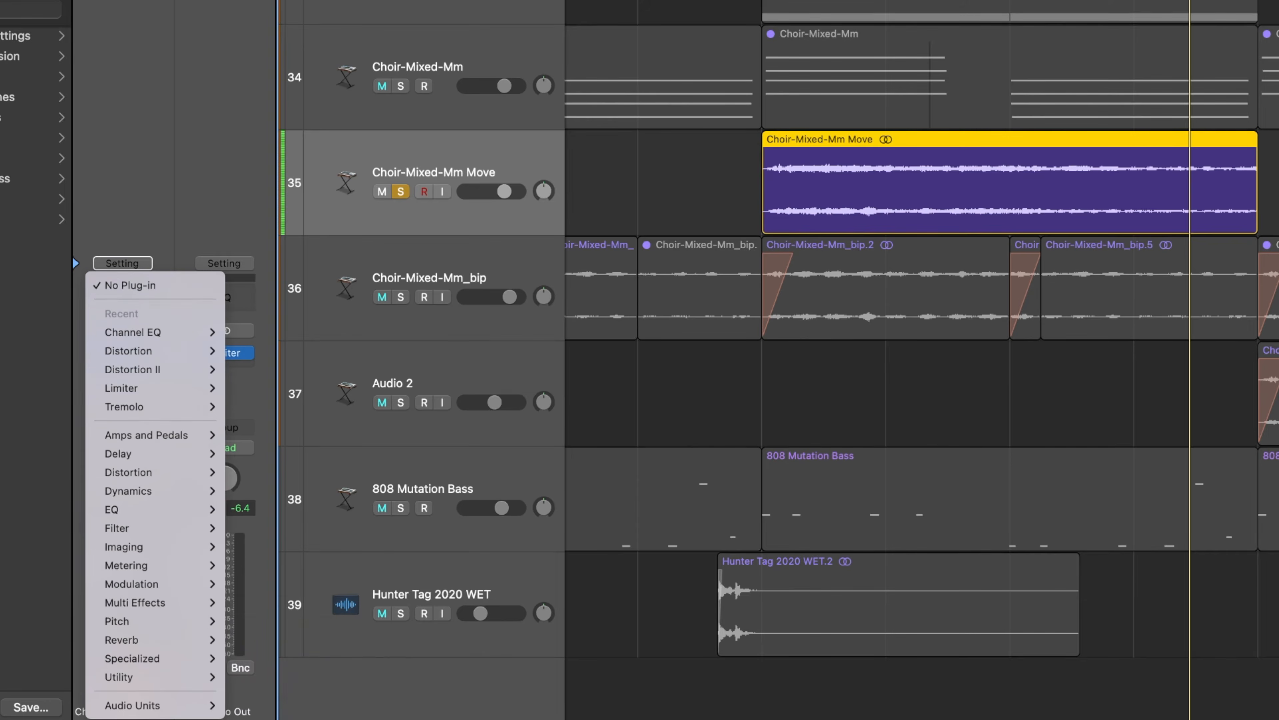
pyautogui.moveTo(169, 585)
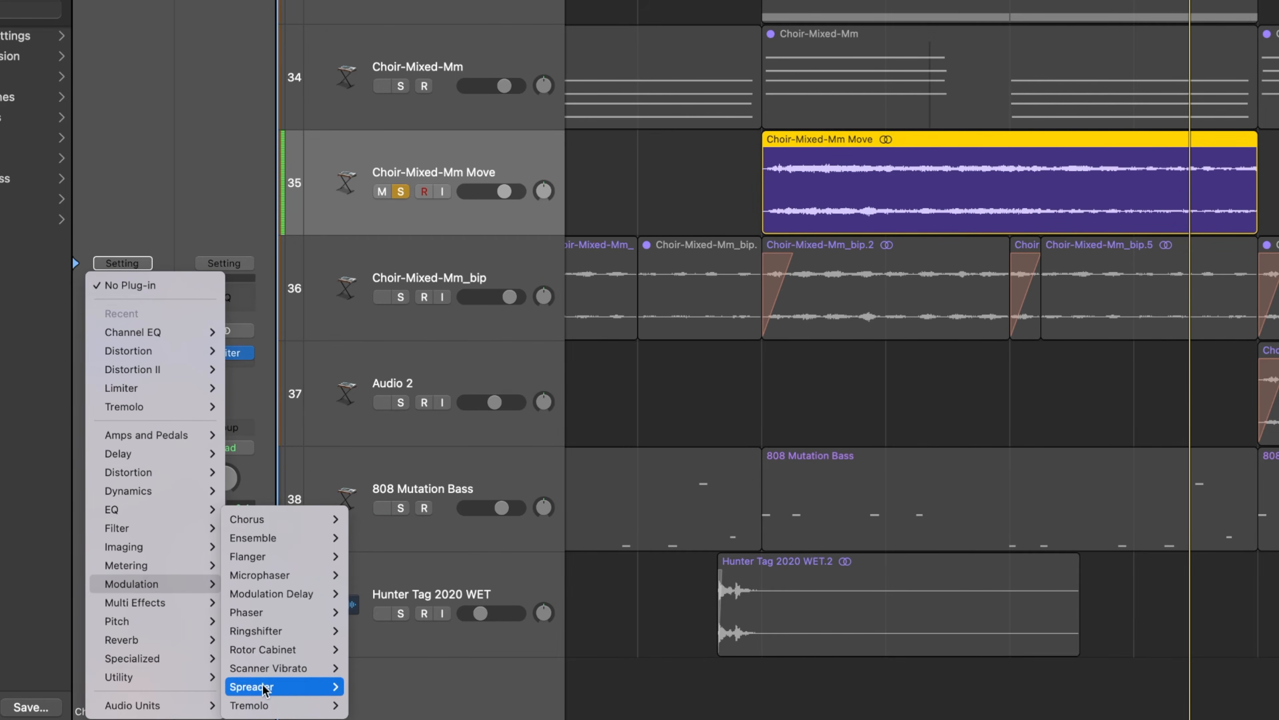
pyautogui.moveTo(302, 705)
pyautogui.click(370, 686)
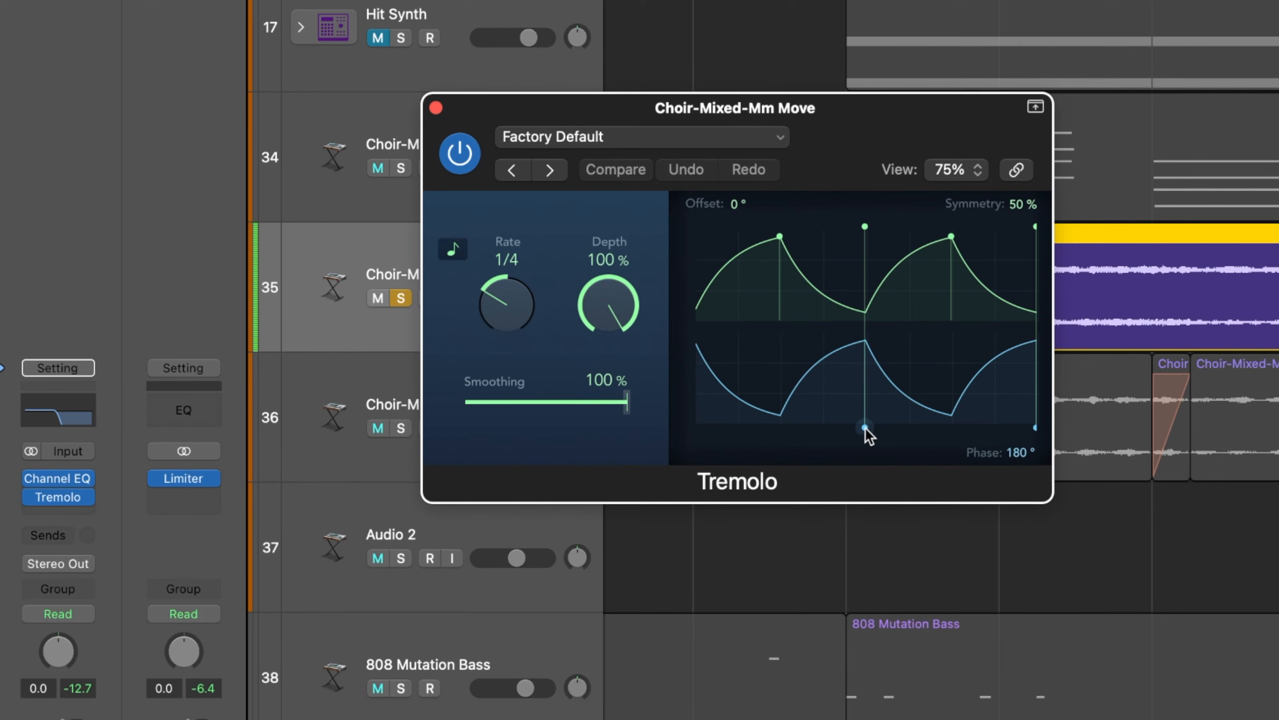
pyautogui.moveTo(865, 428); pyautogui.dragTo(950, 429)
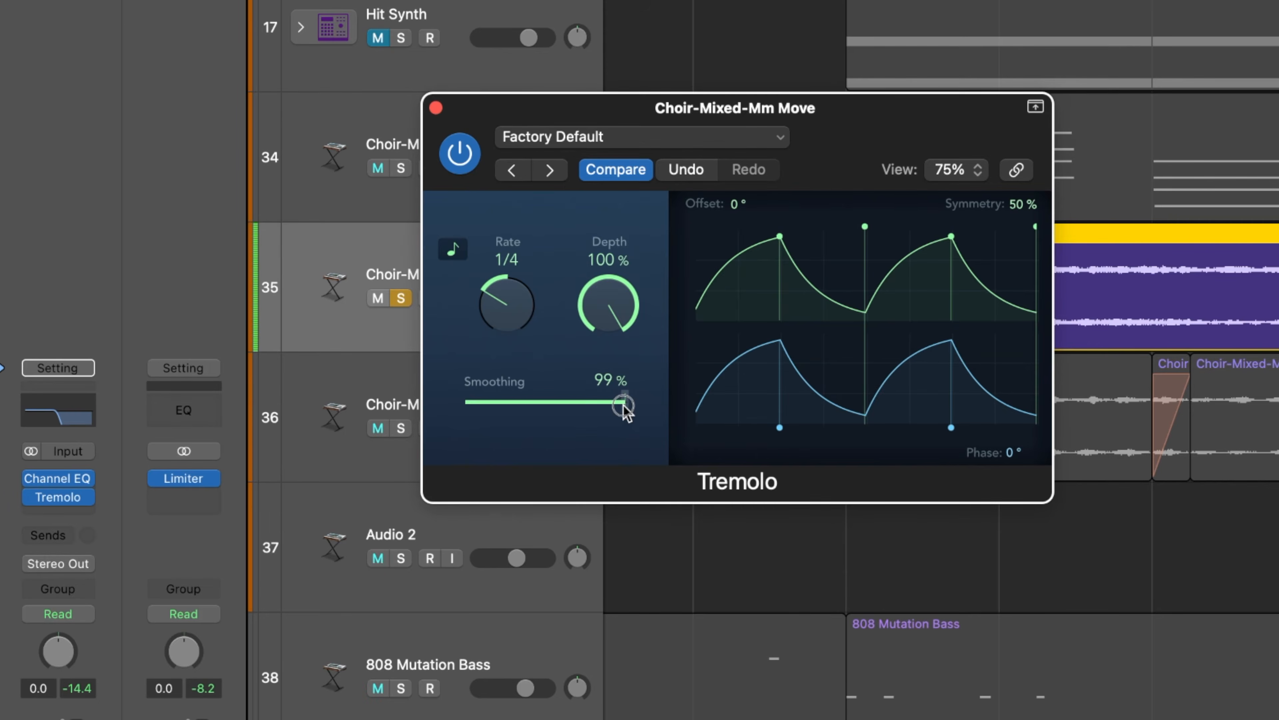
# Try the Tremolo's smoothing at 0% and return it to 100%, set depth to 80%, and adjust the rate
pyautogui.moveTo(625, 406); pyautogui.dragTo(466, 403)
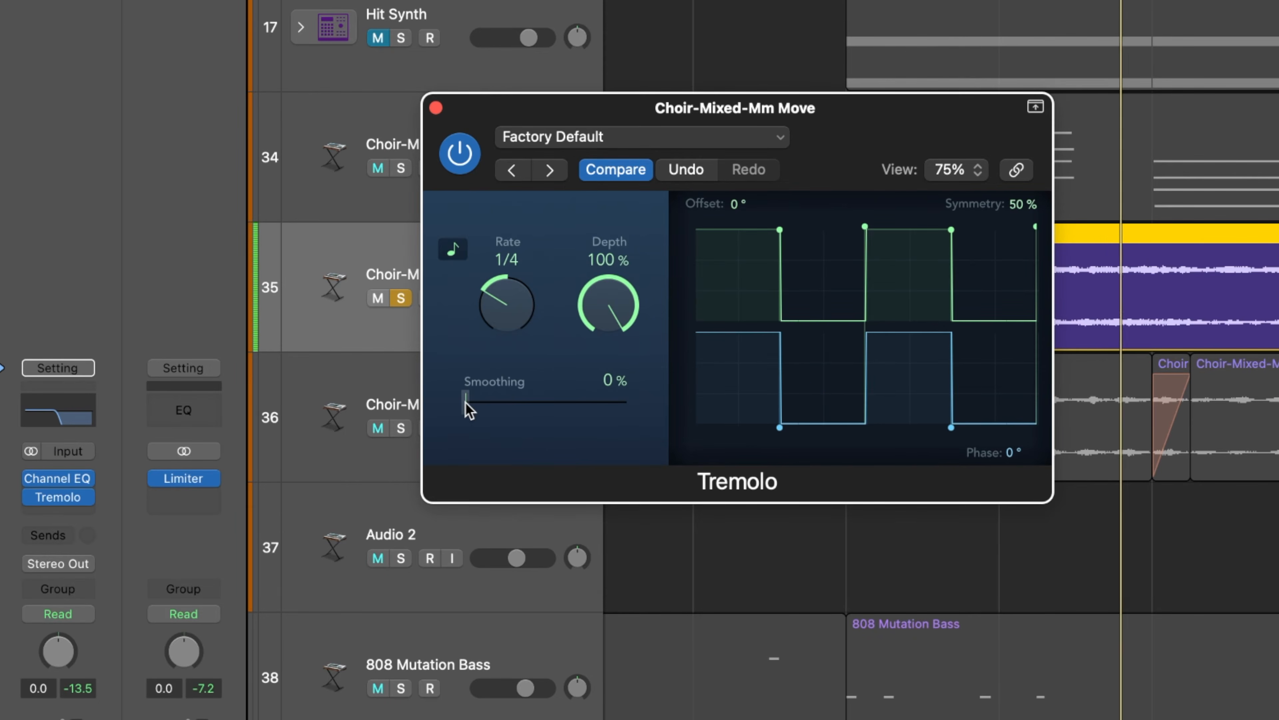
pyautogui.moveTo(466, 404); pyautogui.dragTo(628, 414)
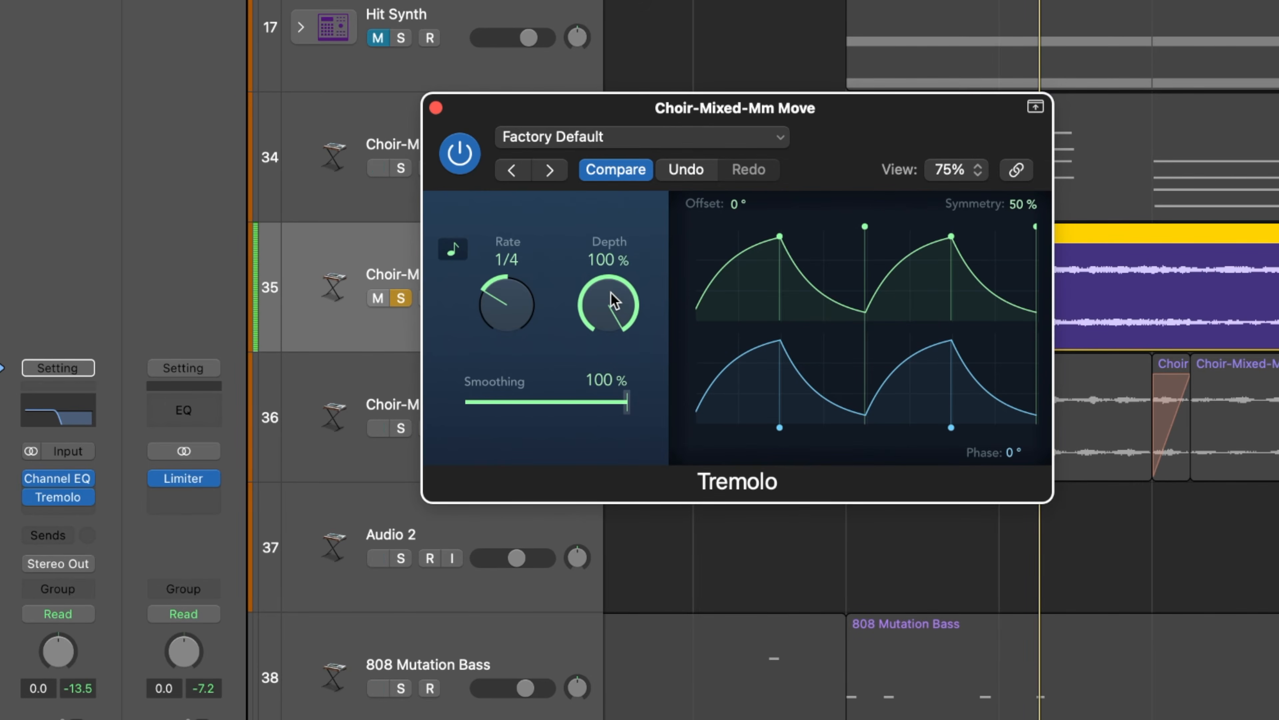
pyautogui.moveTo(610, 303); pyautogui.dragTo(585, 362)
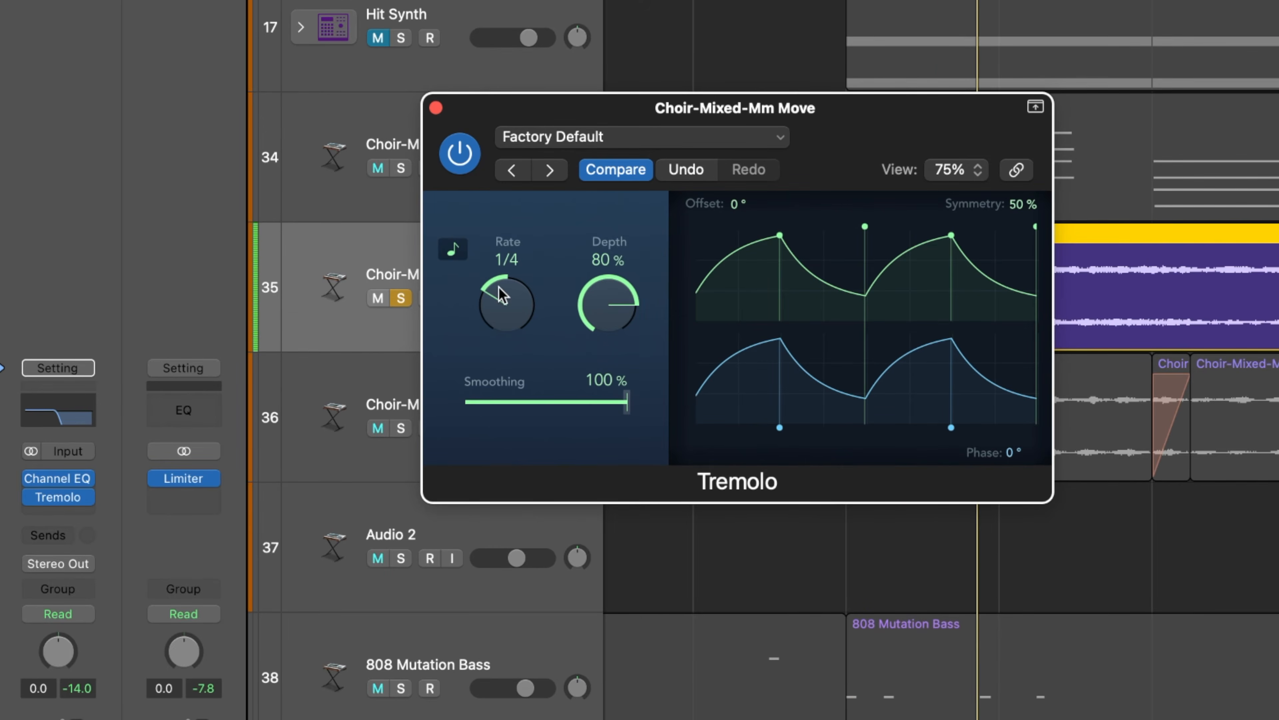
pyautogui.moveTo(489, 287)
pyautogui.mouseDown()
pyautogui.moveTo(502, 288)
pyautogui.moveTo(505, 248)
pyautogui.moveTo(495, 298)
pyautogui.mouseUp()
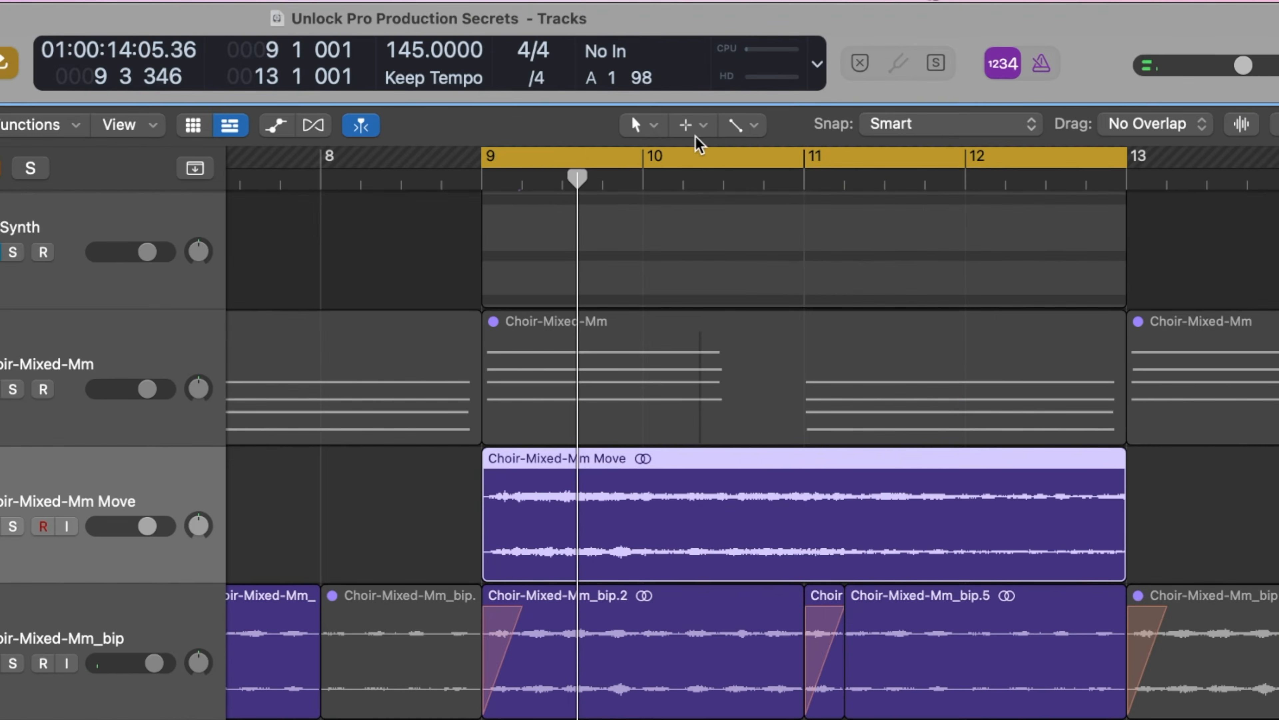
# Assign the Fade Tool as the secondary tool and draw a fade-in of just over one beat on the Choir-Mixed-Mm Move region
pyautogui.click(789, 89)
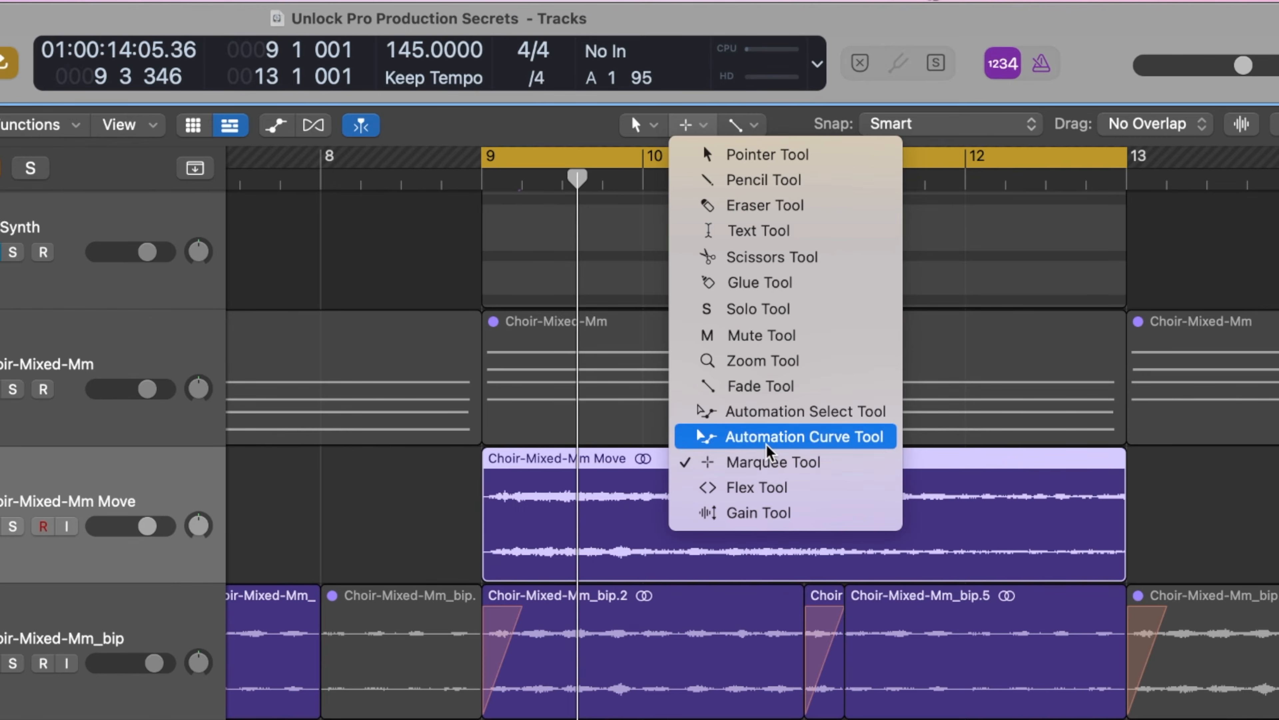
pyautogui.click(776, 388)
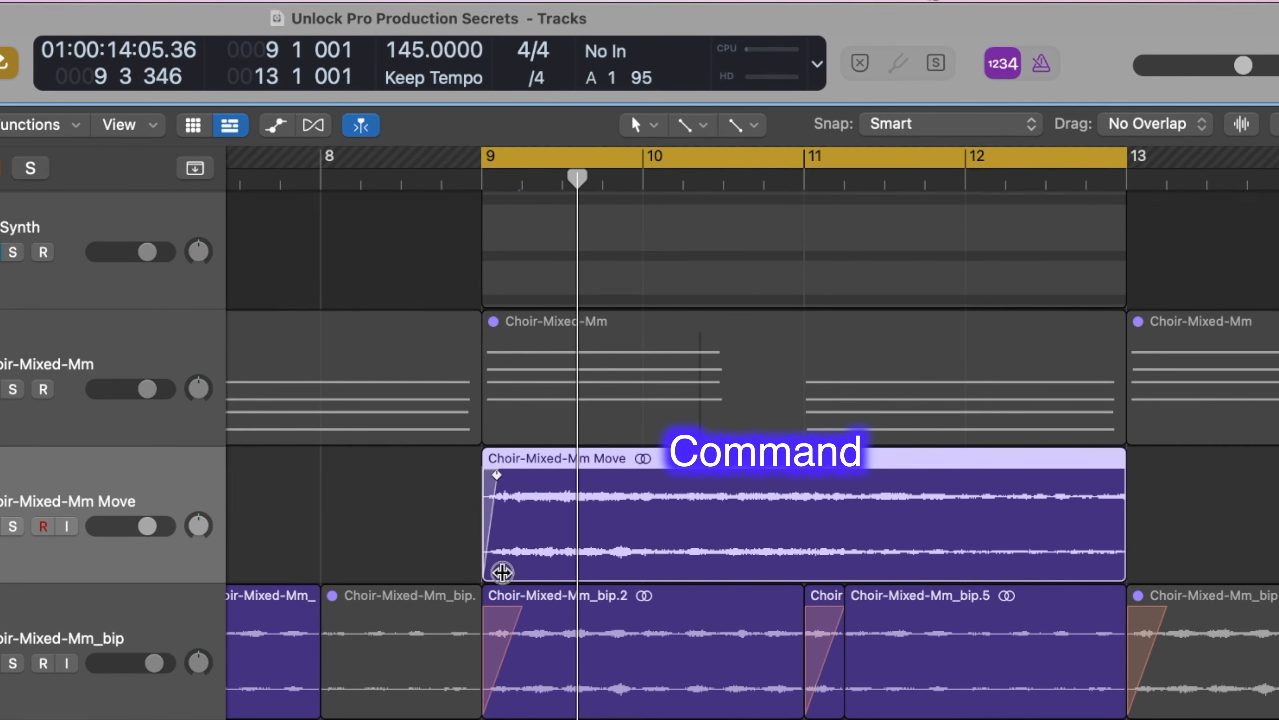
pyautogui.moveTo(502, 572); pyautogui.dragTo(531, 570)
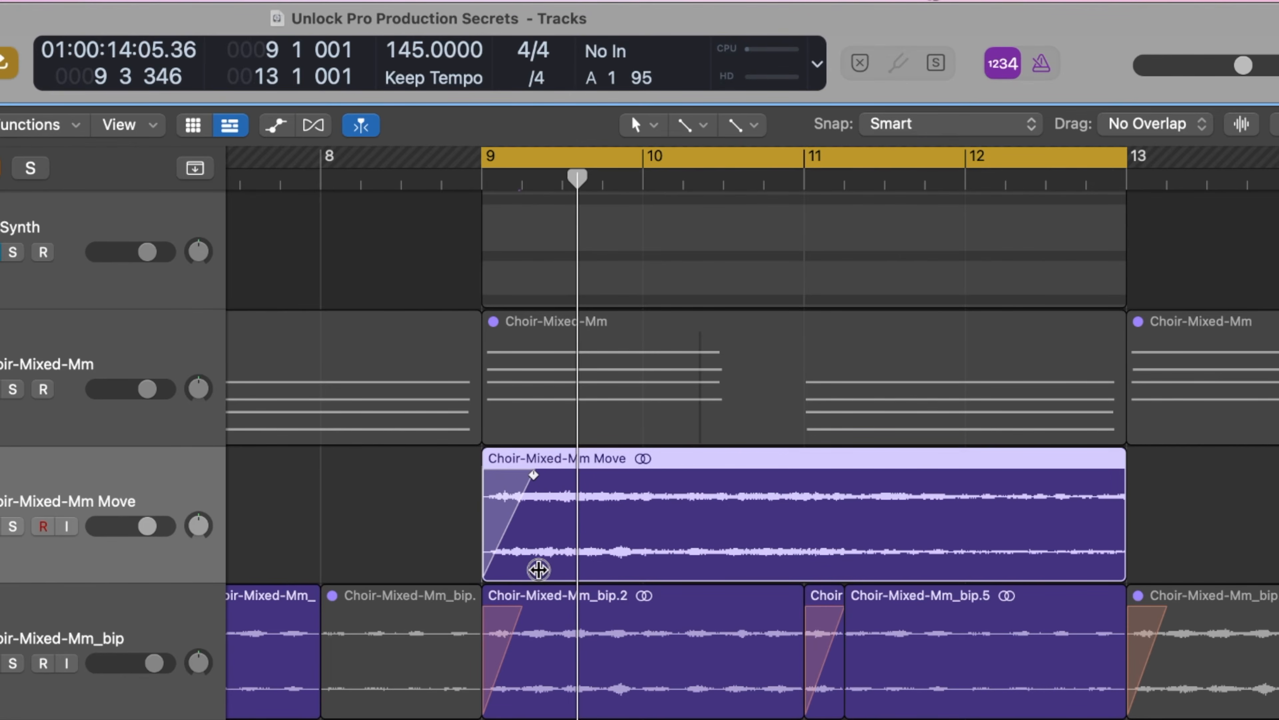
# Change the fade-in at the start of the Choir-Mixed-Mm Move region to Speed Up
pyautogui.rightClick(503, 479)
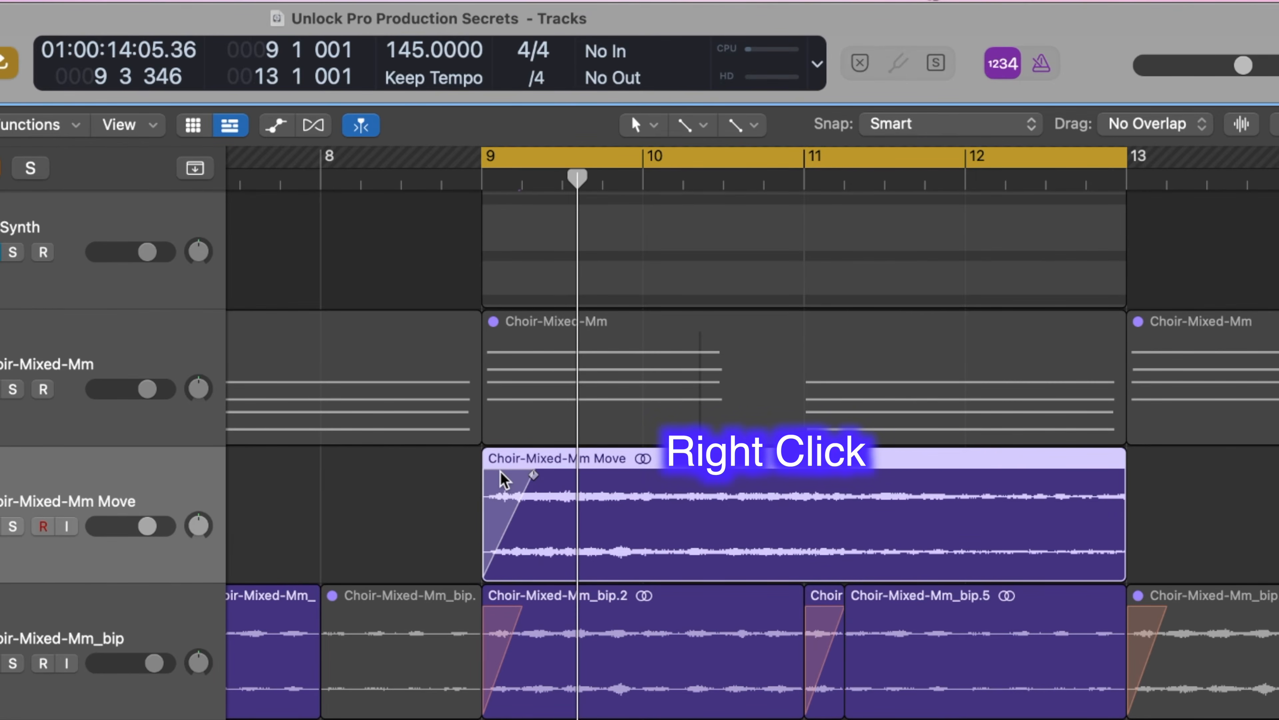
pyautogui.rightClick(501, 473)
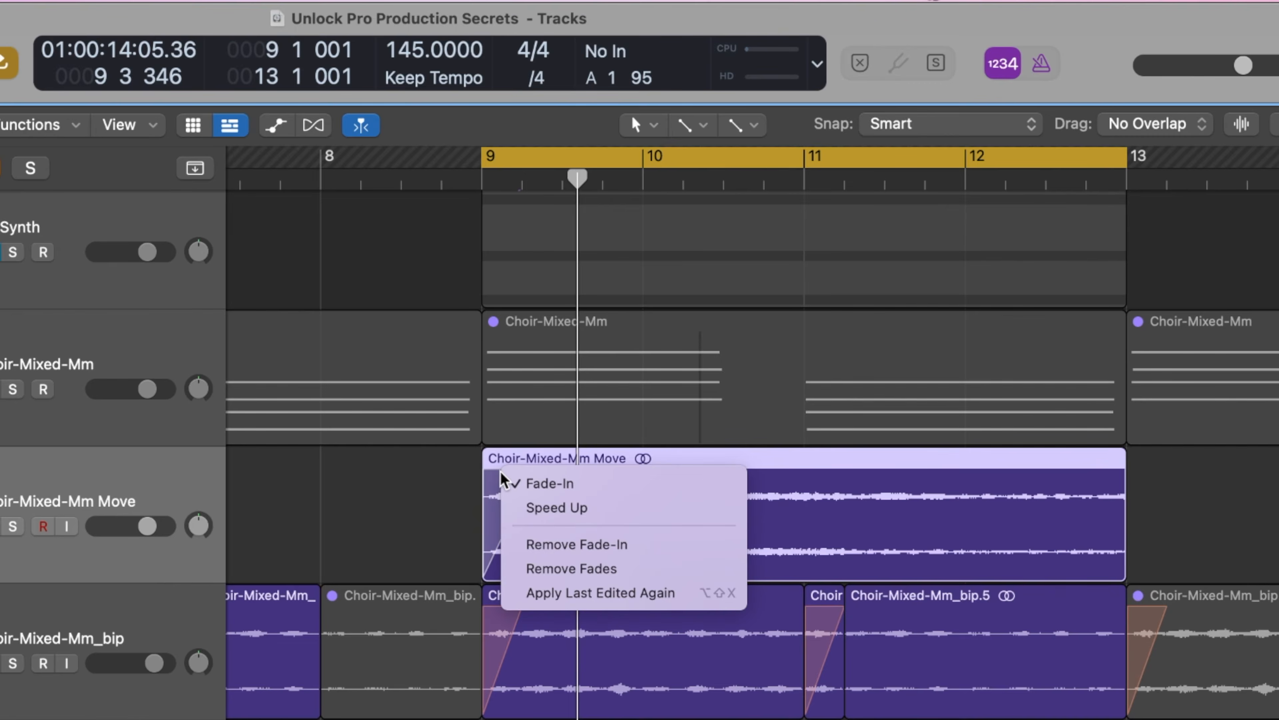
pyautogui.click(535, 508)
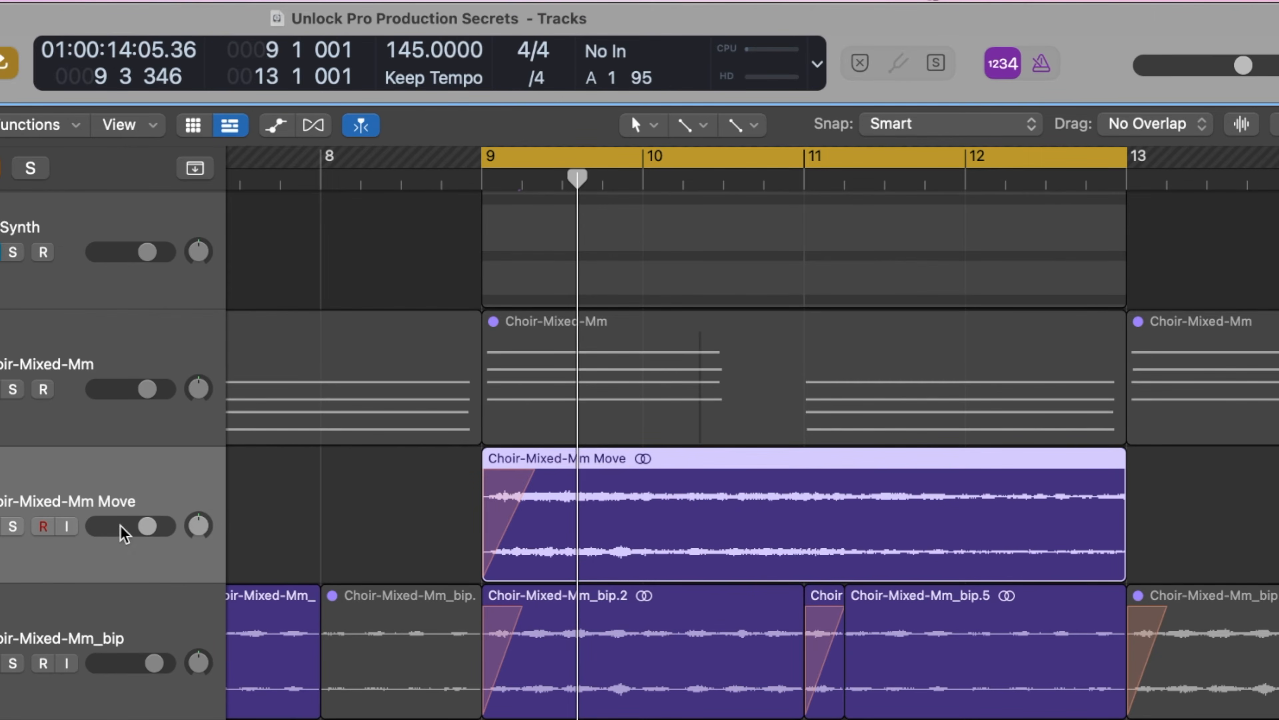
# Solo the Choir-Mixed-Mm Move track and audition the region with its speed-up start
pyautogui.click(12, 526)
pyautogui.press('space')
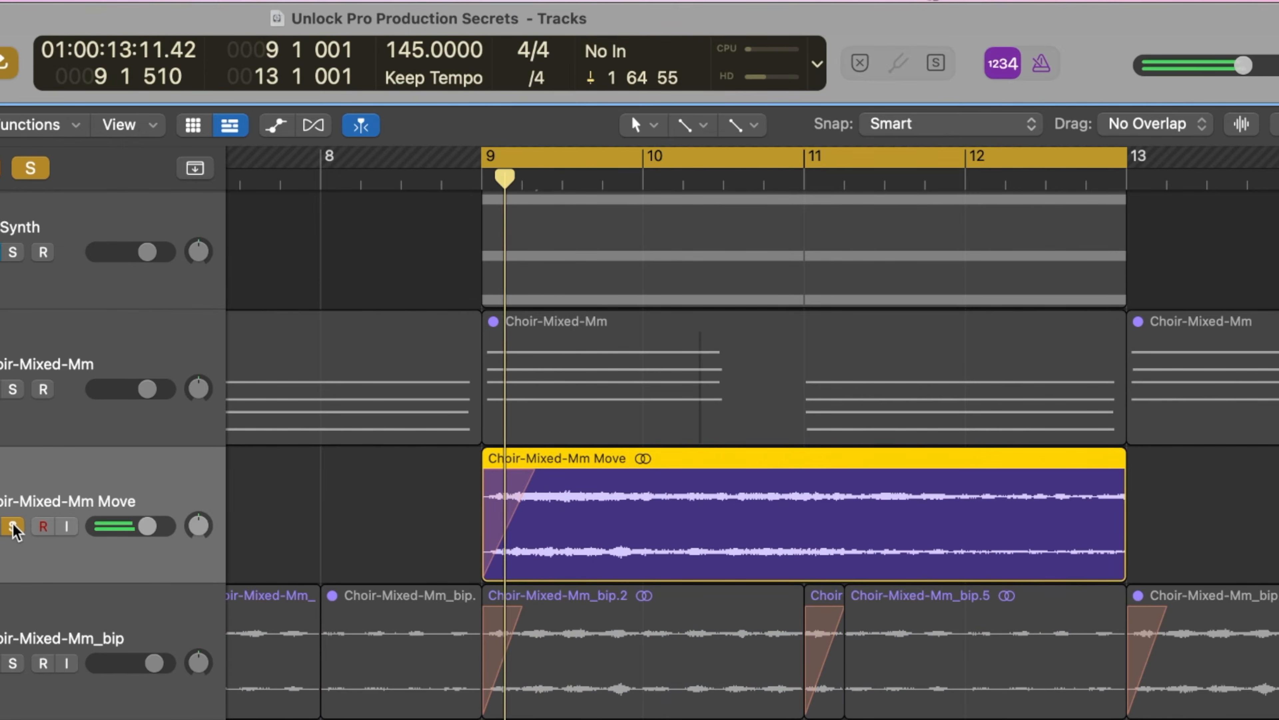
pyautogui.hscroll(5, 674, 508)
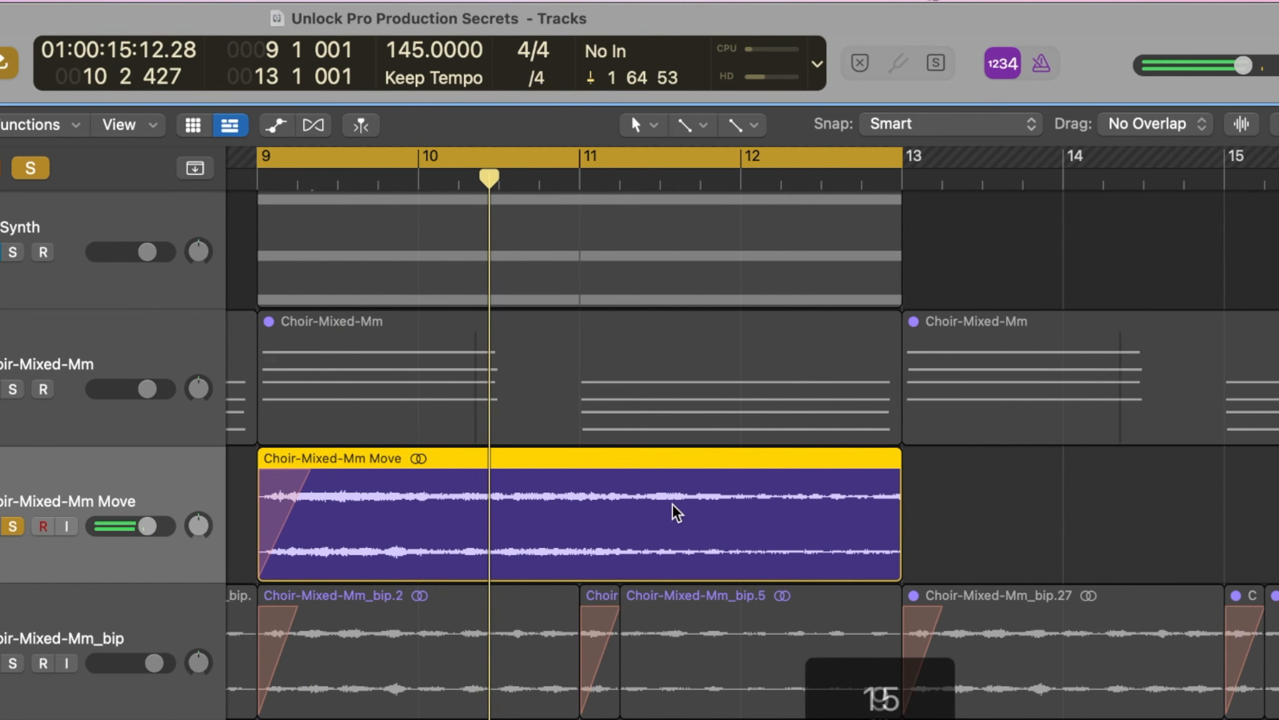
pyautogui.press('space')
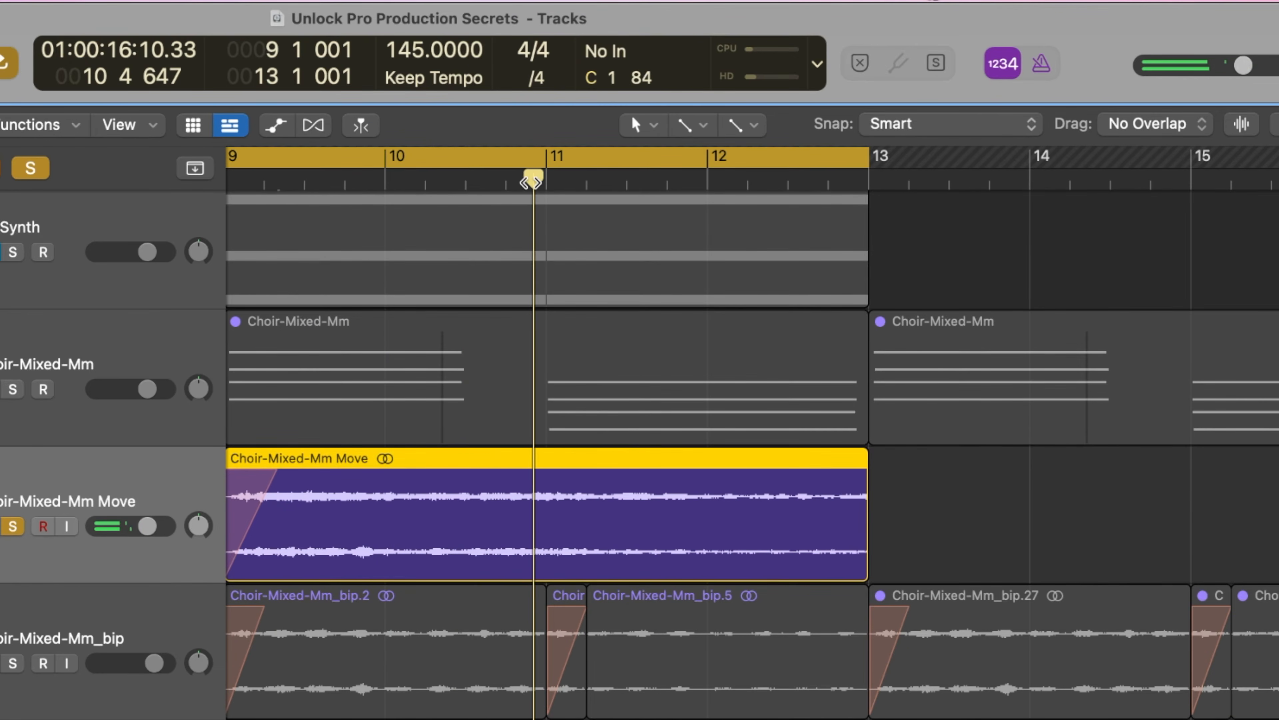
# Place the playhead at bar 11 and use the Marquee Tool to split off a one-beat slice of the Choir-Mixed-Mm Move region there
pyautogui.moveTo(532, 182); pyautogui.dragTo(539, 182)
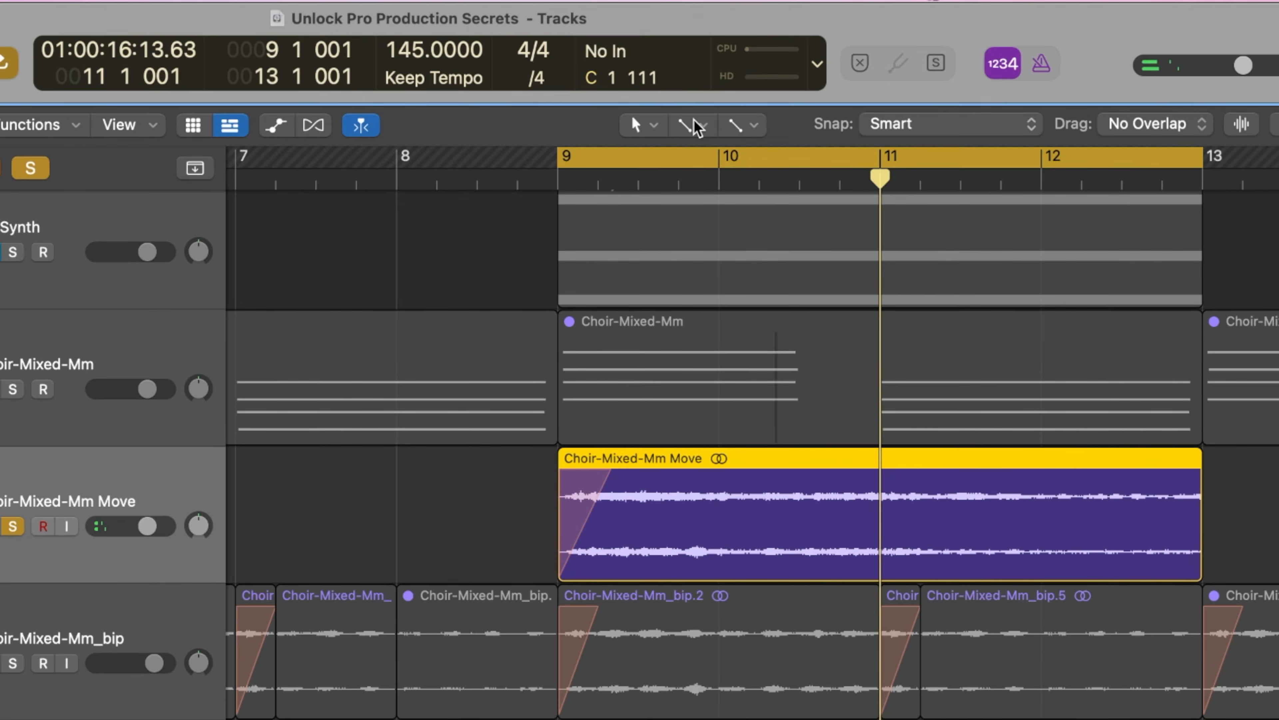
pyautogui.click(689, 119)
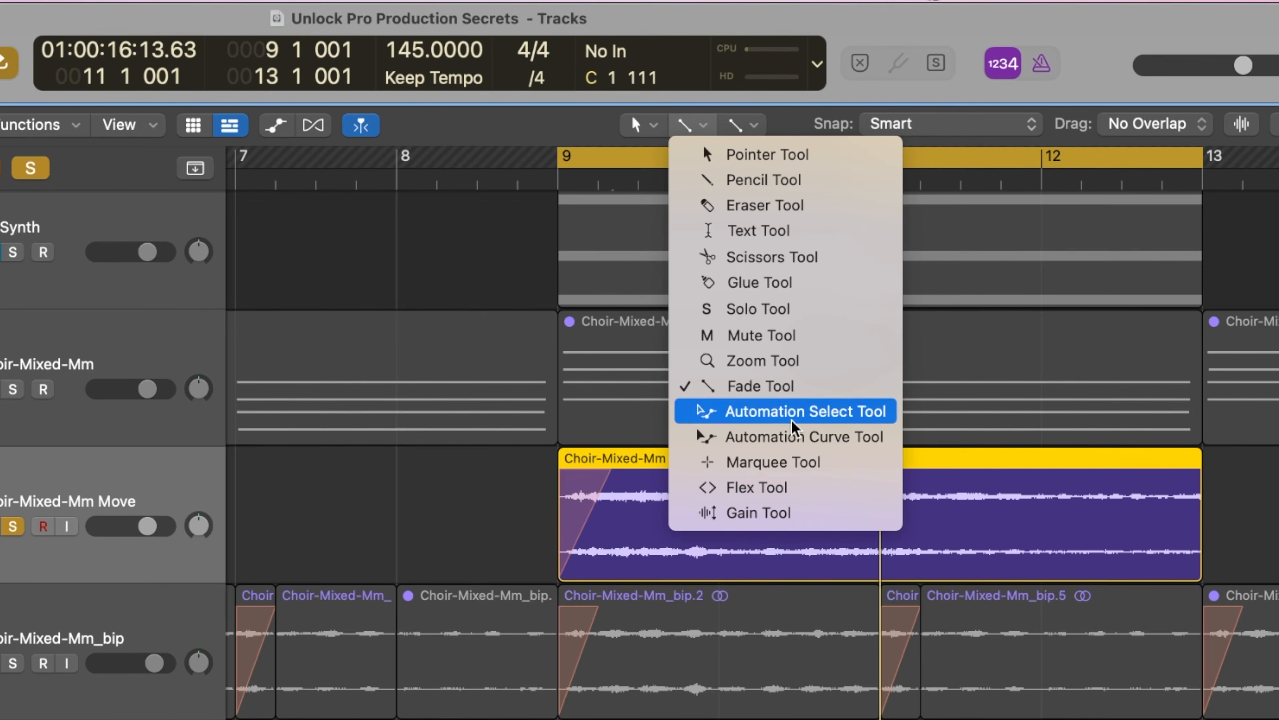
pyautogui.click(800, 468)
pyautogui.hscroll(5, 757, 491)
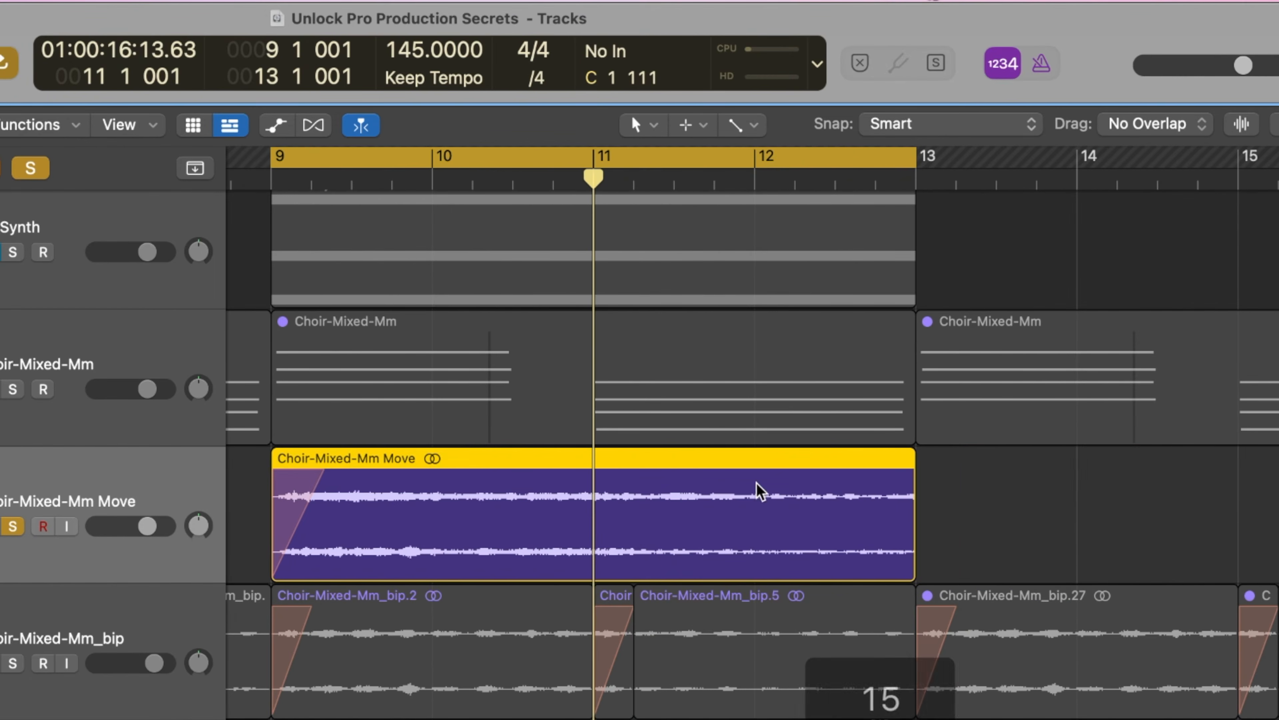
pyautogui.moveTo(599, 529); pyautogui.dragTo(627, 529)
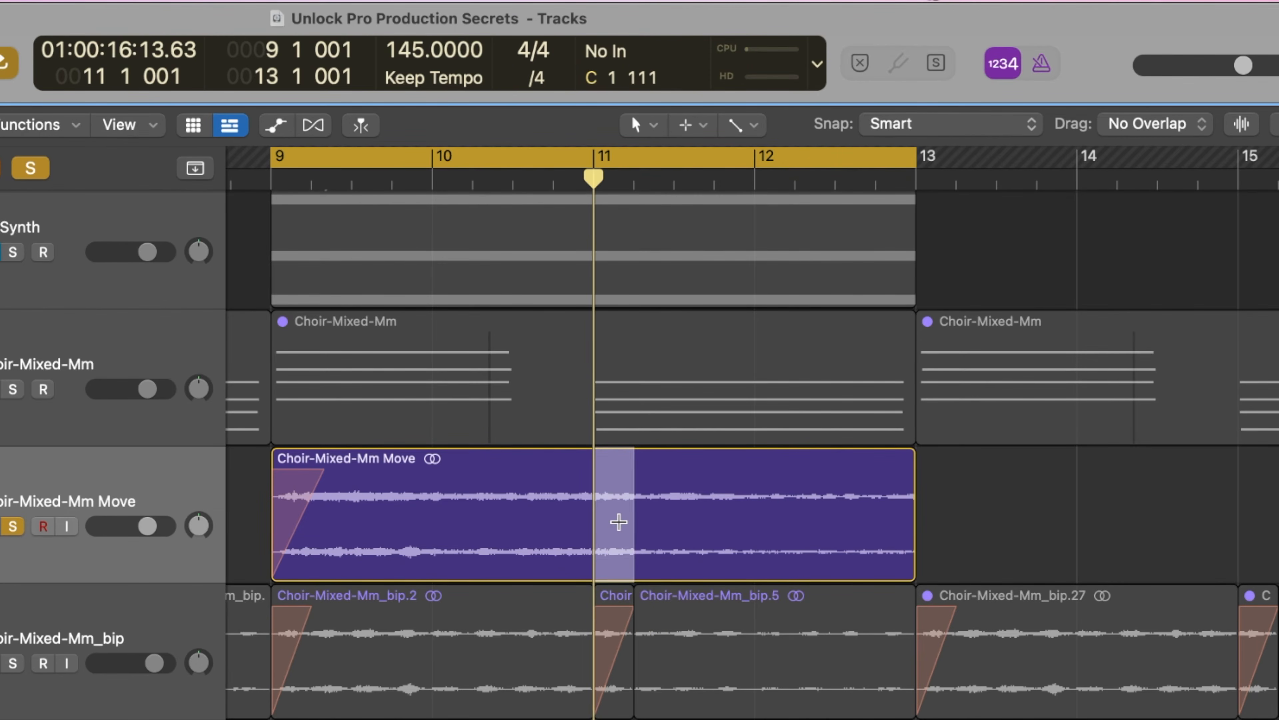
pyautogui.click(617, 524)
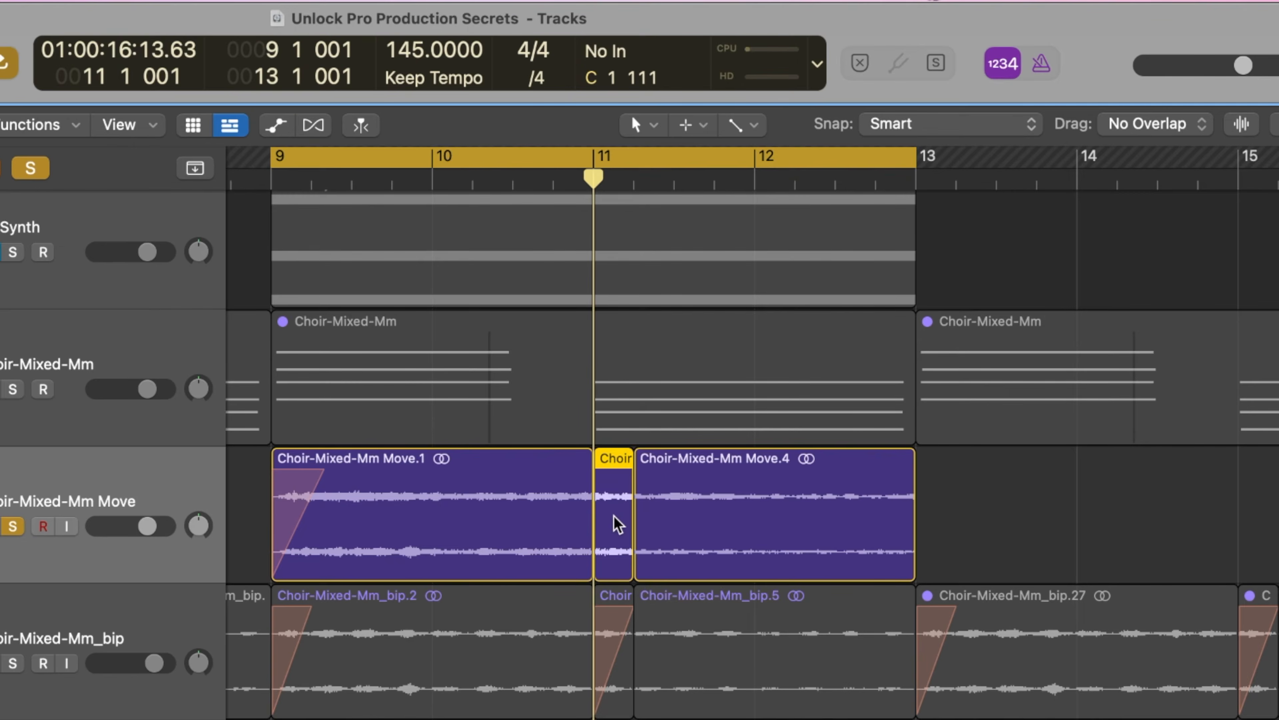
pyautogui.scroll(5, 621, 513)
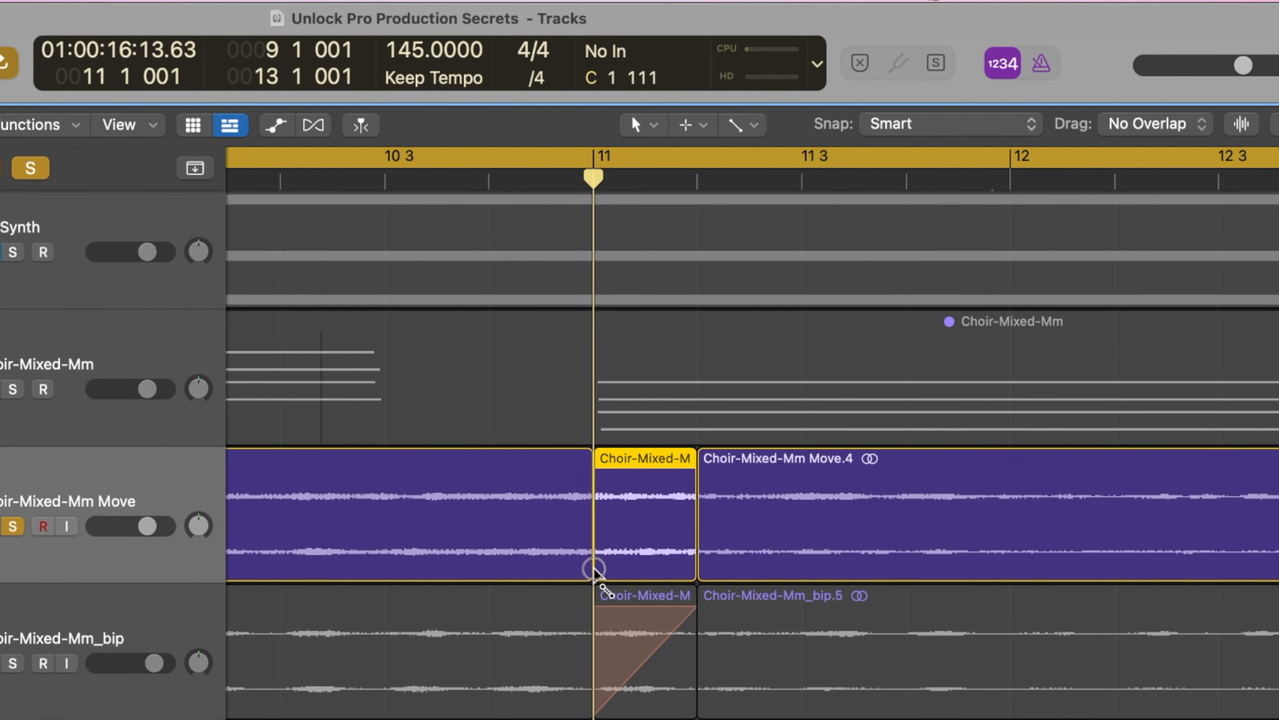
# Add a fade-in across the one-beat Choir-Mixed-Mm Move slice at bar 11, change it to Speed Up and audition it
pyautogui.moveTo(643, 582); pyautogui.dragTo(705, 589)
pyautogui.rightClick(644, 478)
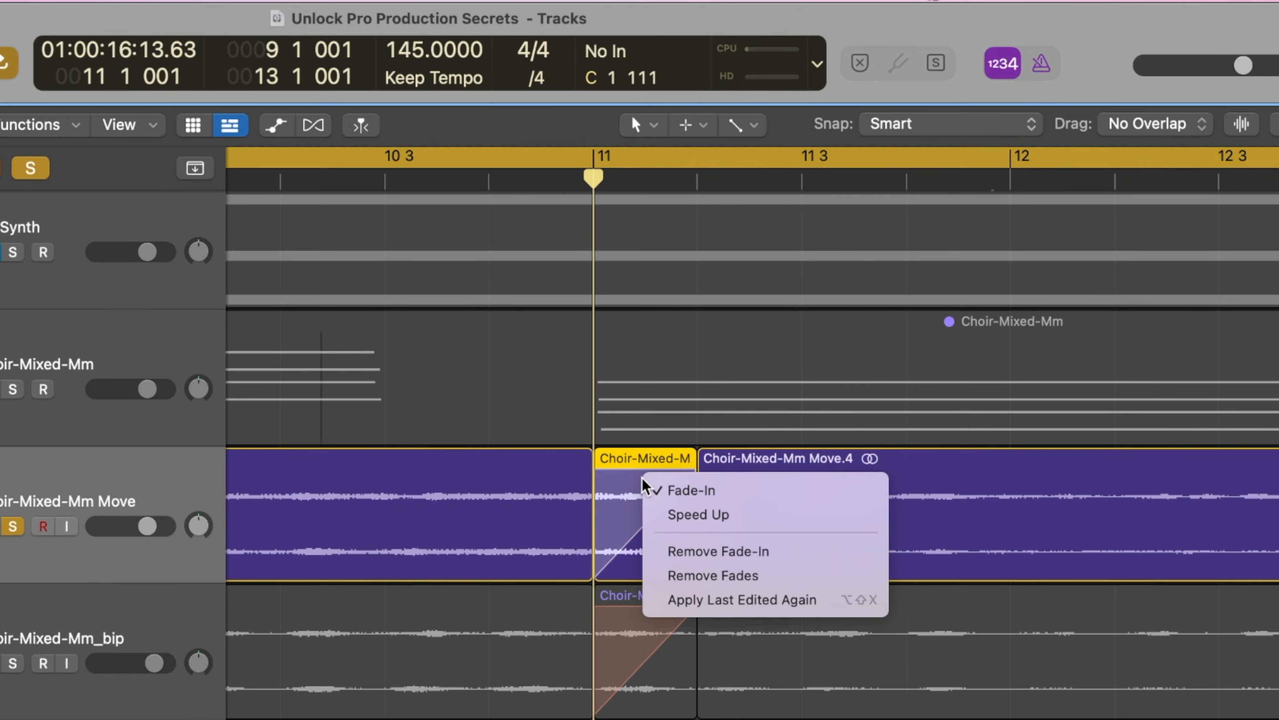
pyautogui.click(677, 514)
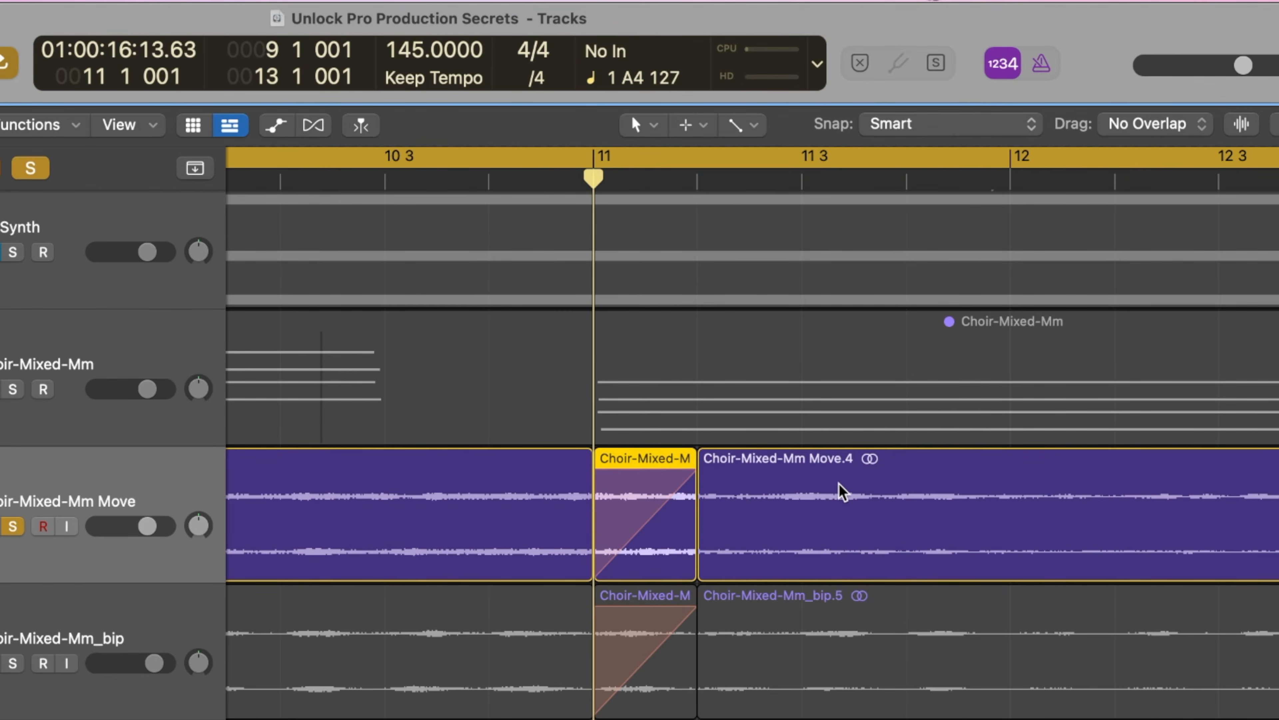
pyautogui.scroll(-5, 838, 483)
pyautogui.press('space')
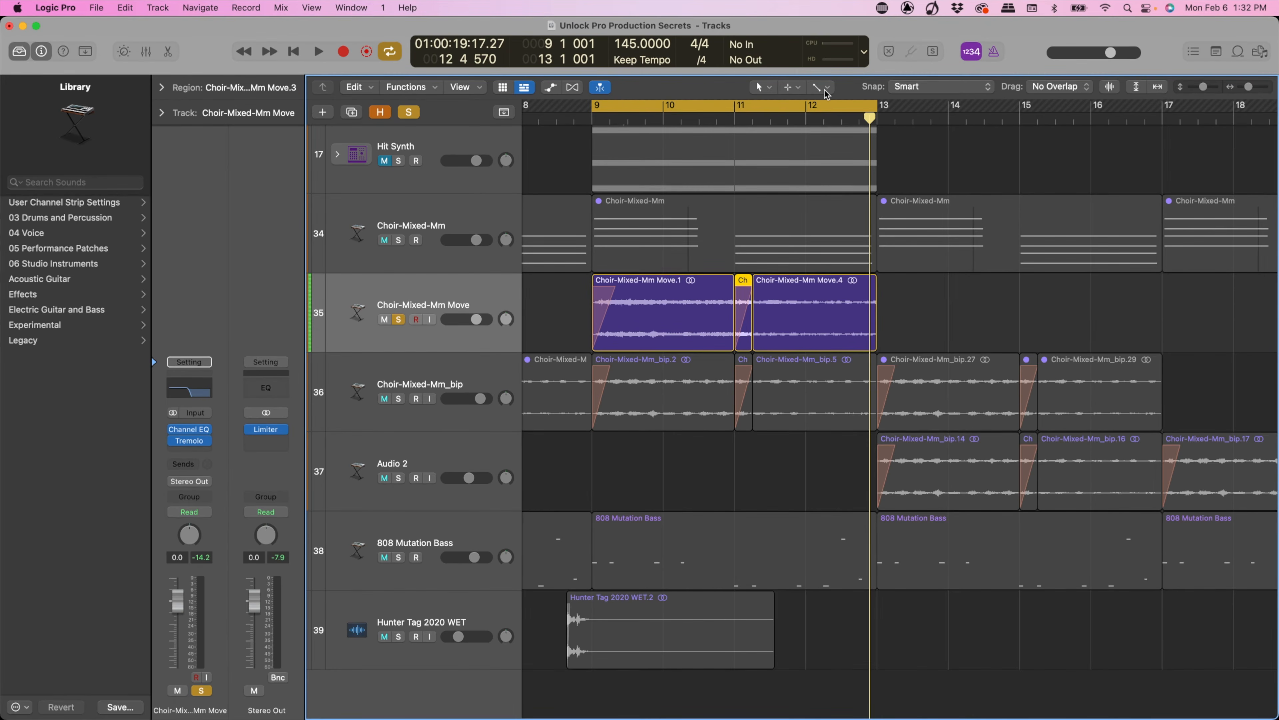
# In the General editing settings, switch the Right Mouse Button option away from Is Assignable to a Tool and back again
pyautogui.click(60, 7)
pyautogui.moveTo(71, 49)
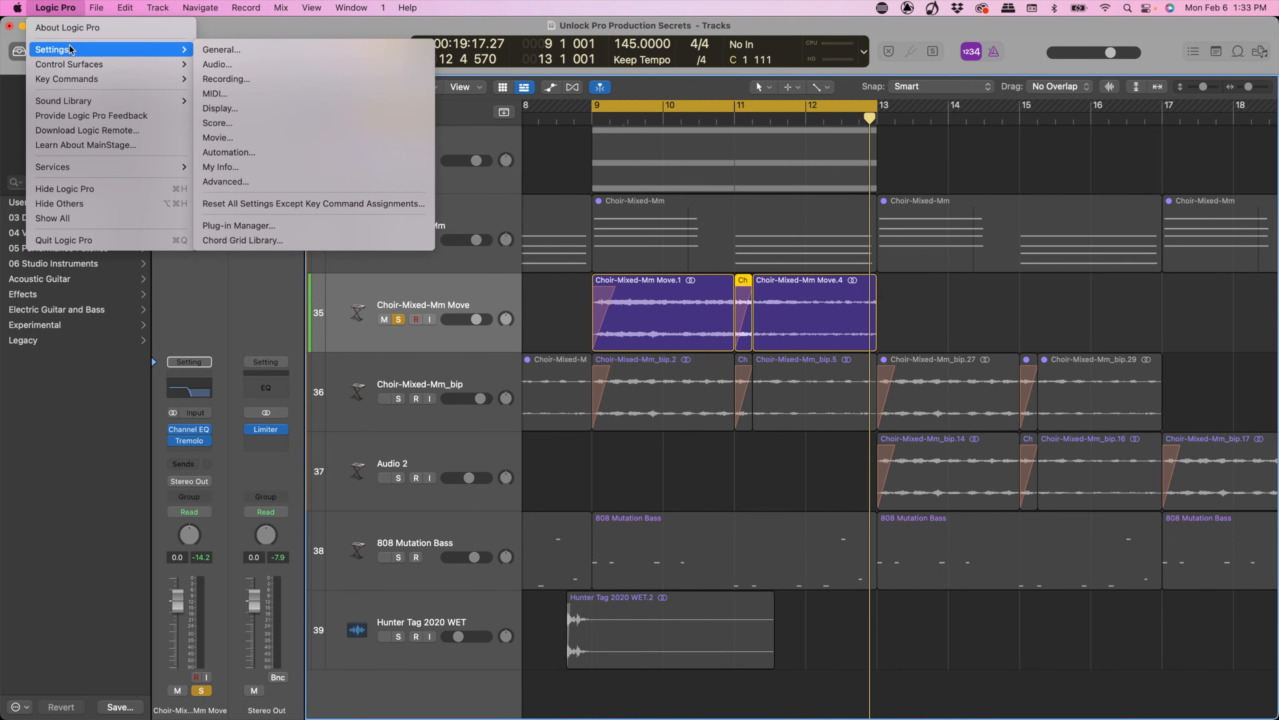
pyautogui.click(222, 49)
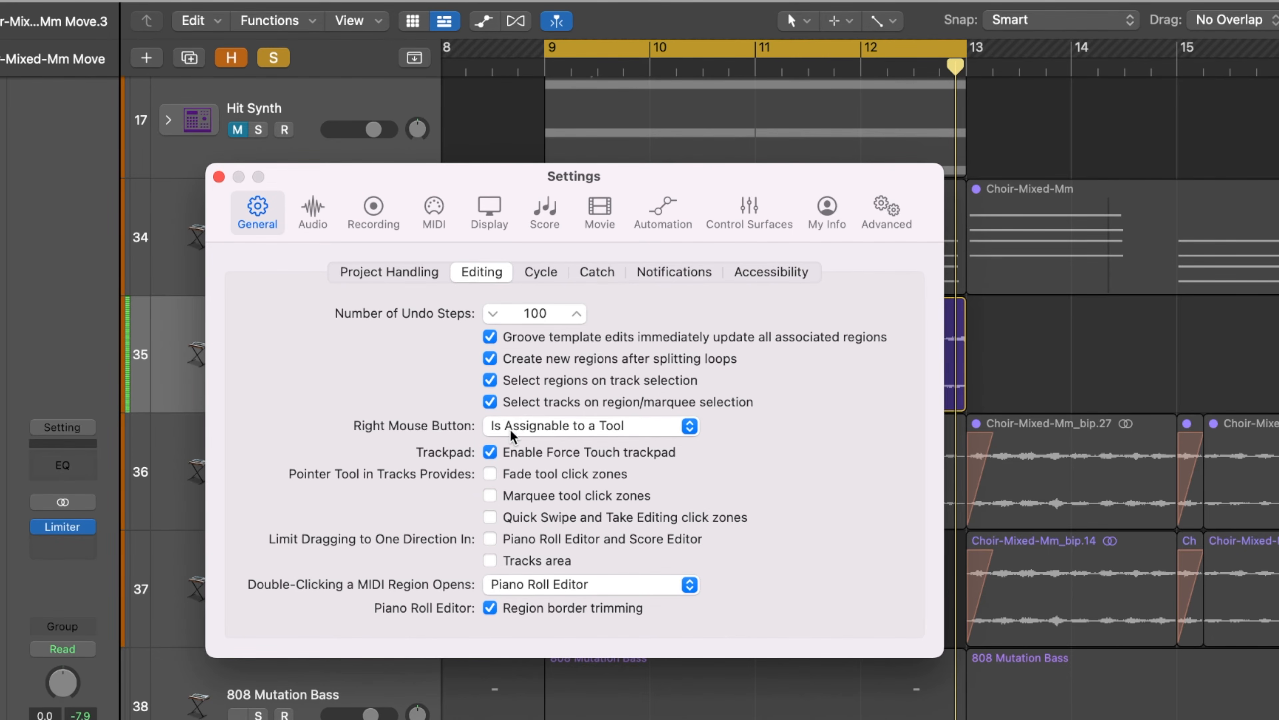
pyautogui.click(589, 431)
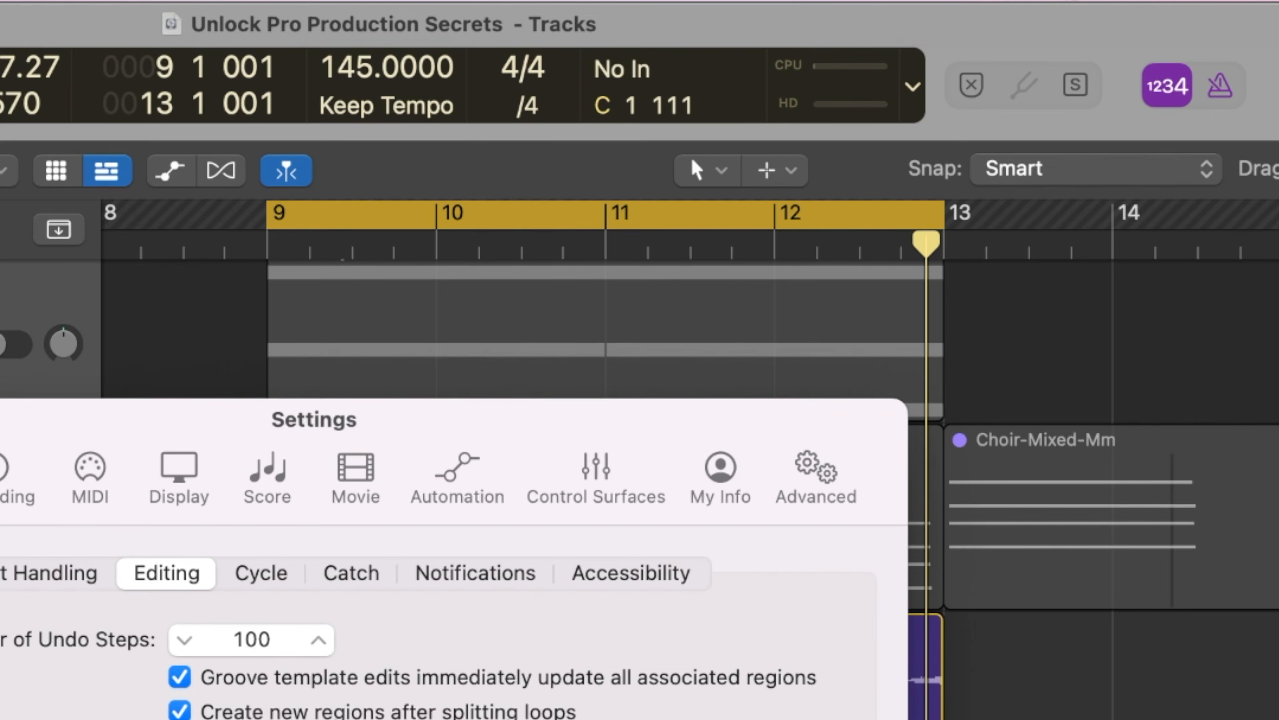
pyautogui.click(282, 719)
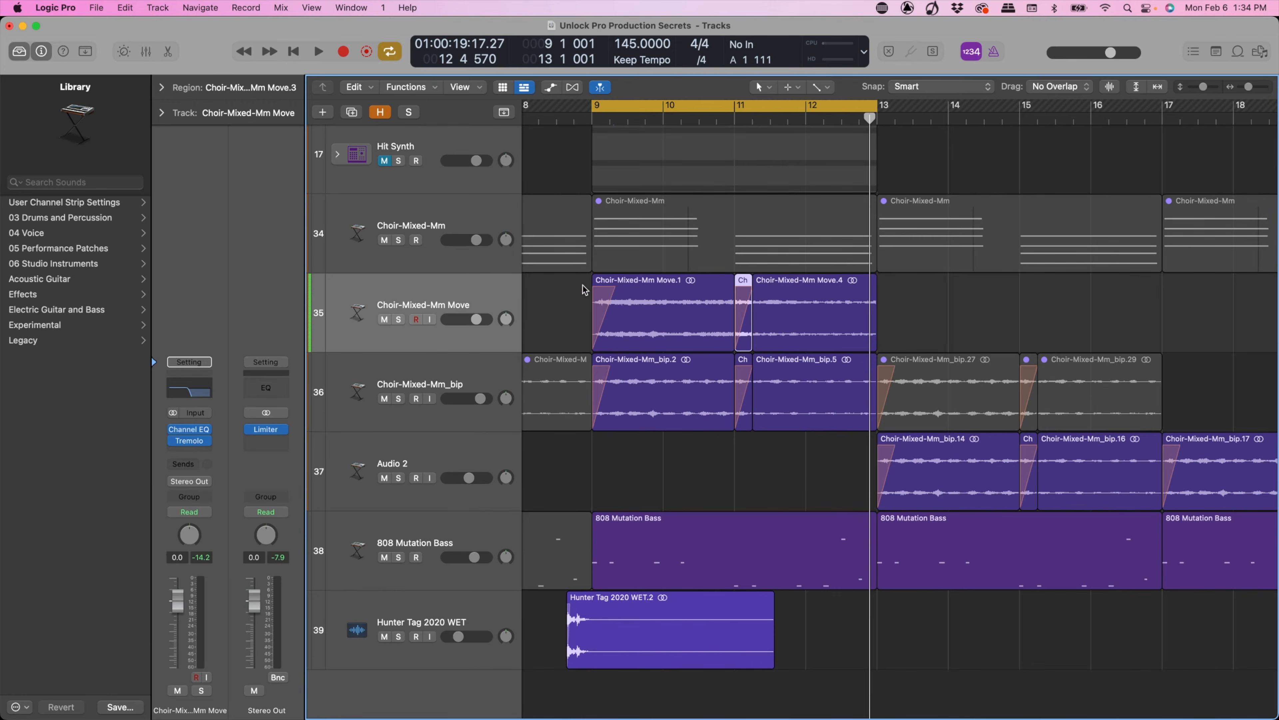
# Audition the 808 Mutation Bass track soloed and then within the full mix
pyautogui.click(410, 525)
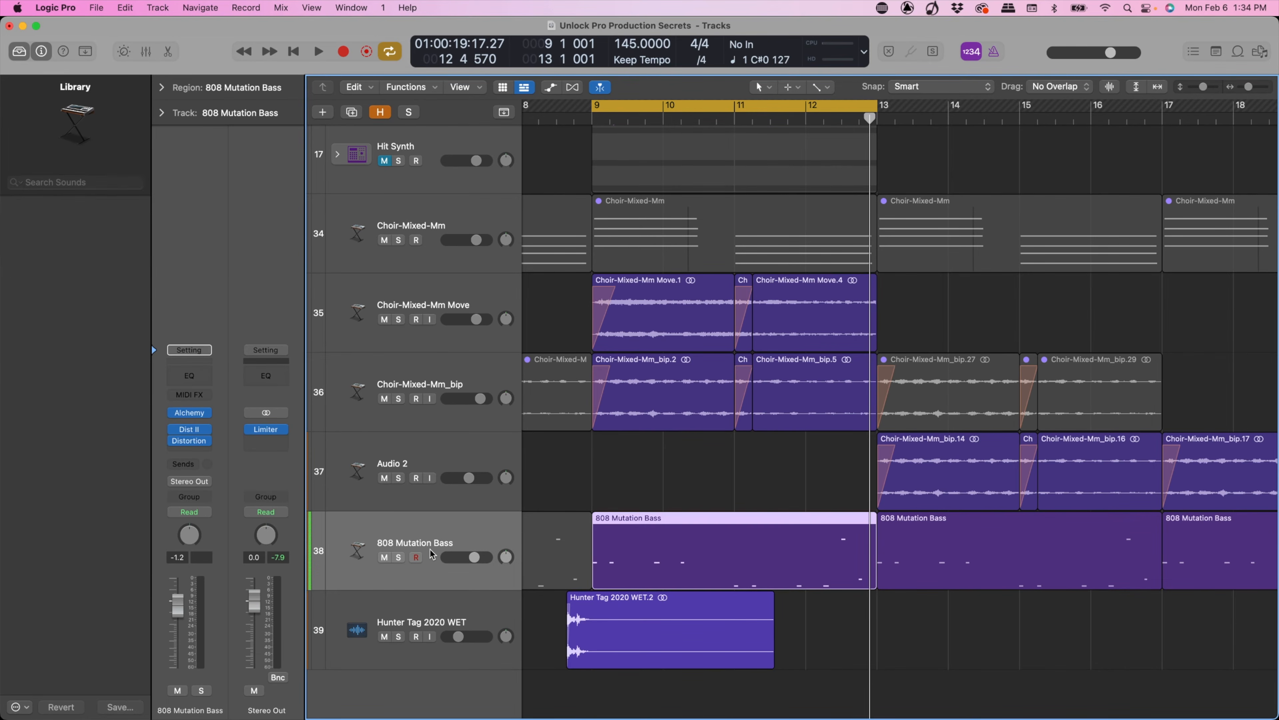
pyautogui.click(398, 557)
pyautogui.press('space')
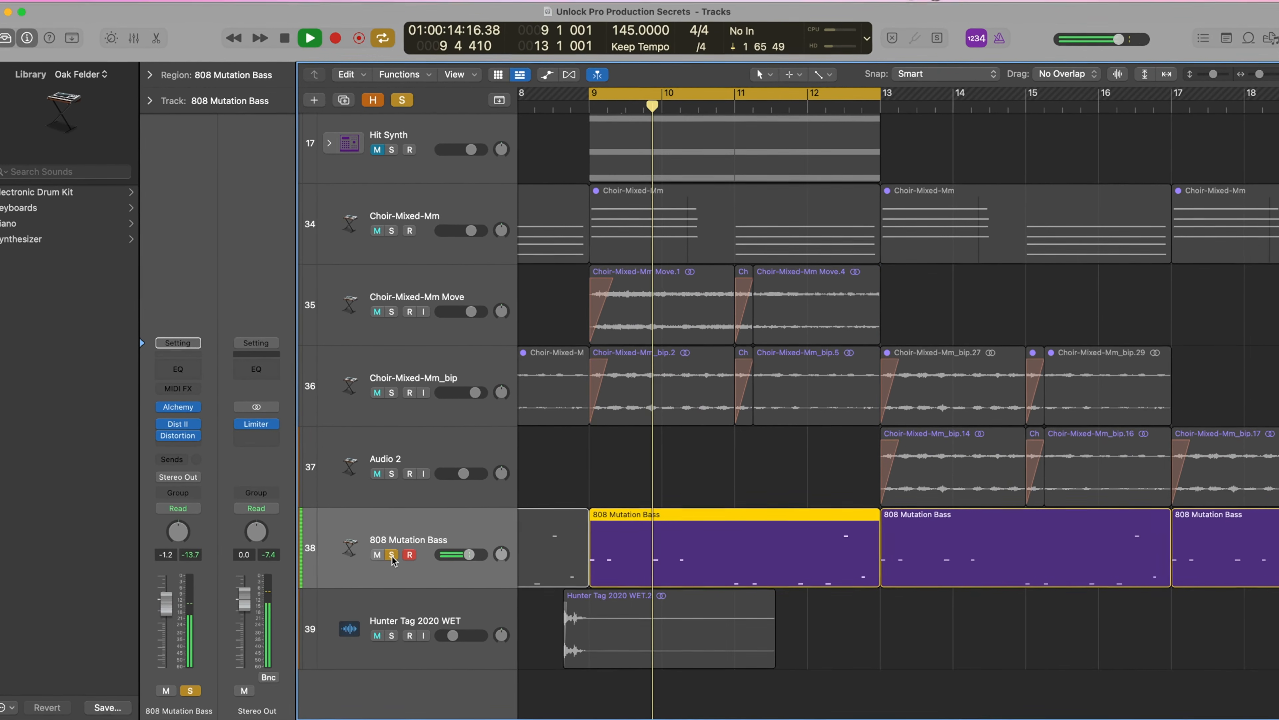
pyautogui.click(392, 554)
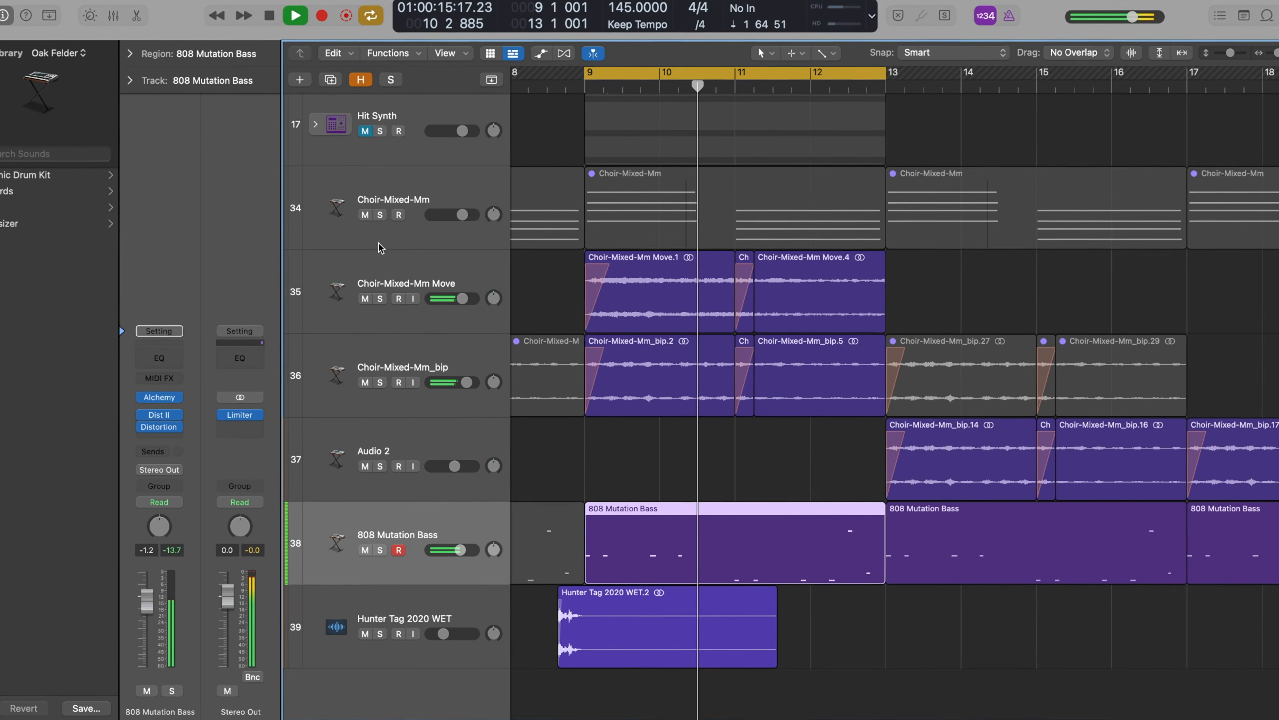
# Raise the 808 Mutation Bass track volume to 0.0 dB, solo the track again and stop playback
pyautogui.moveTo(445, 543); pyautogui.dragTo(450, 542)
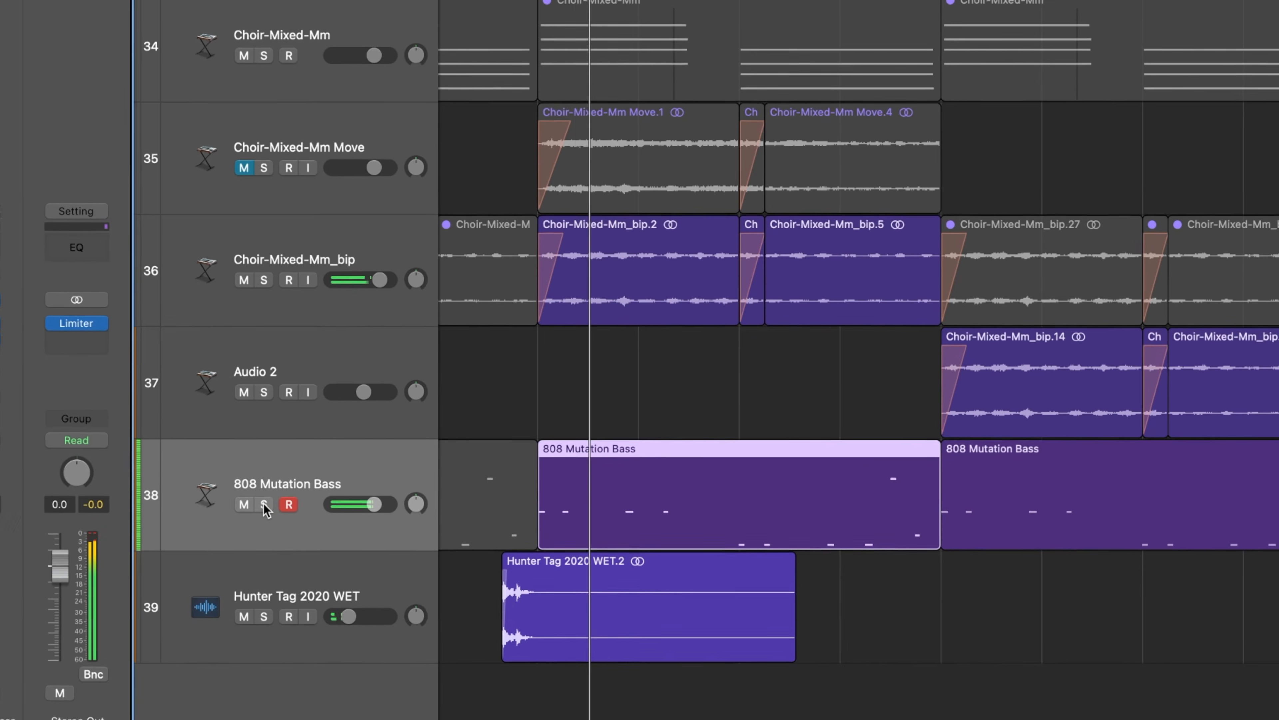
pyautogui.click(264, 504)
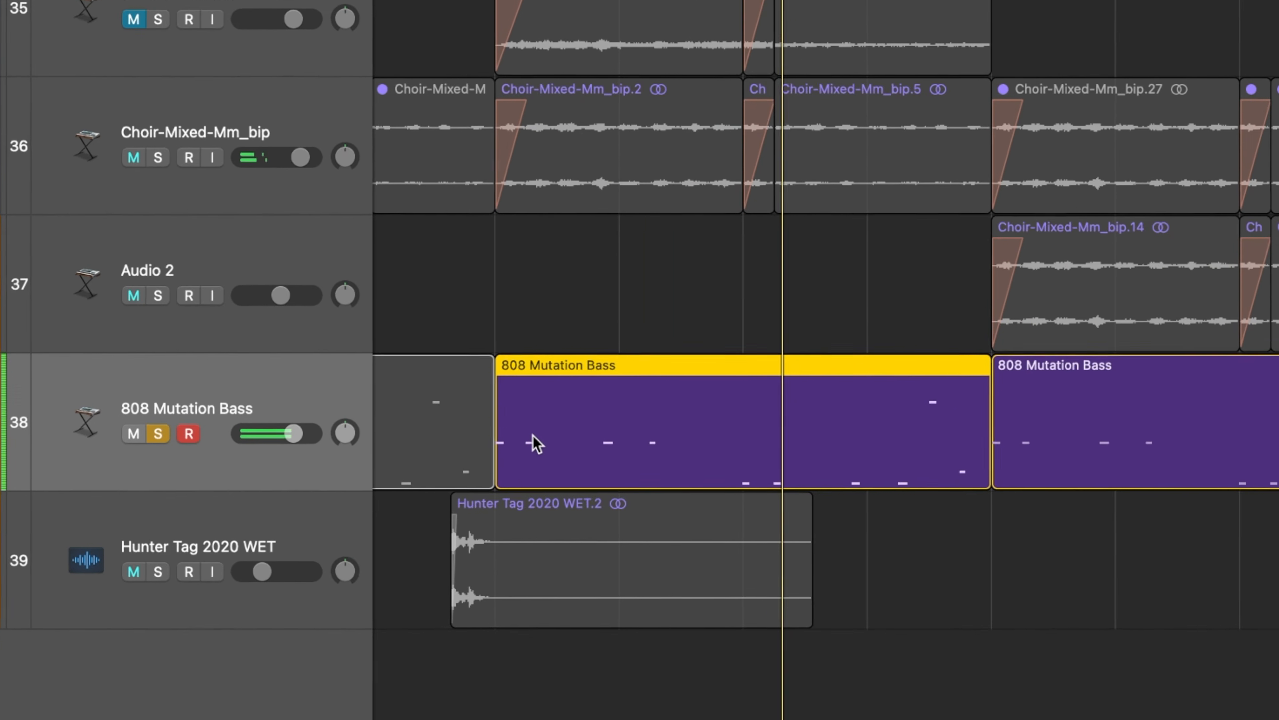
pyautogui.press('space')
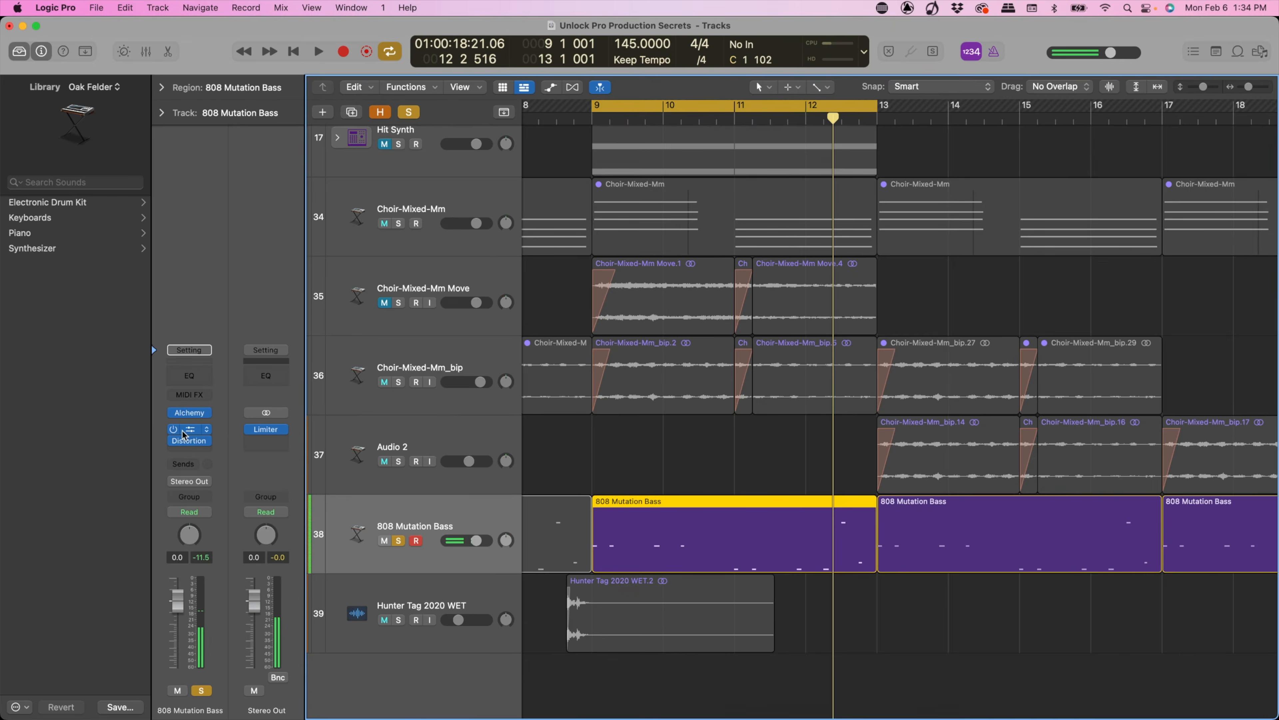
# Bypass both distortion effects on the 808 Mutation Bass track and open its Alchemy instrument in the Advanced view
pyautogui.click(173, 441)
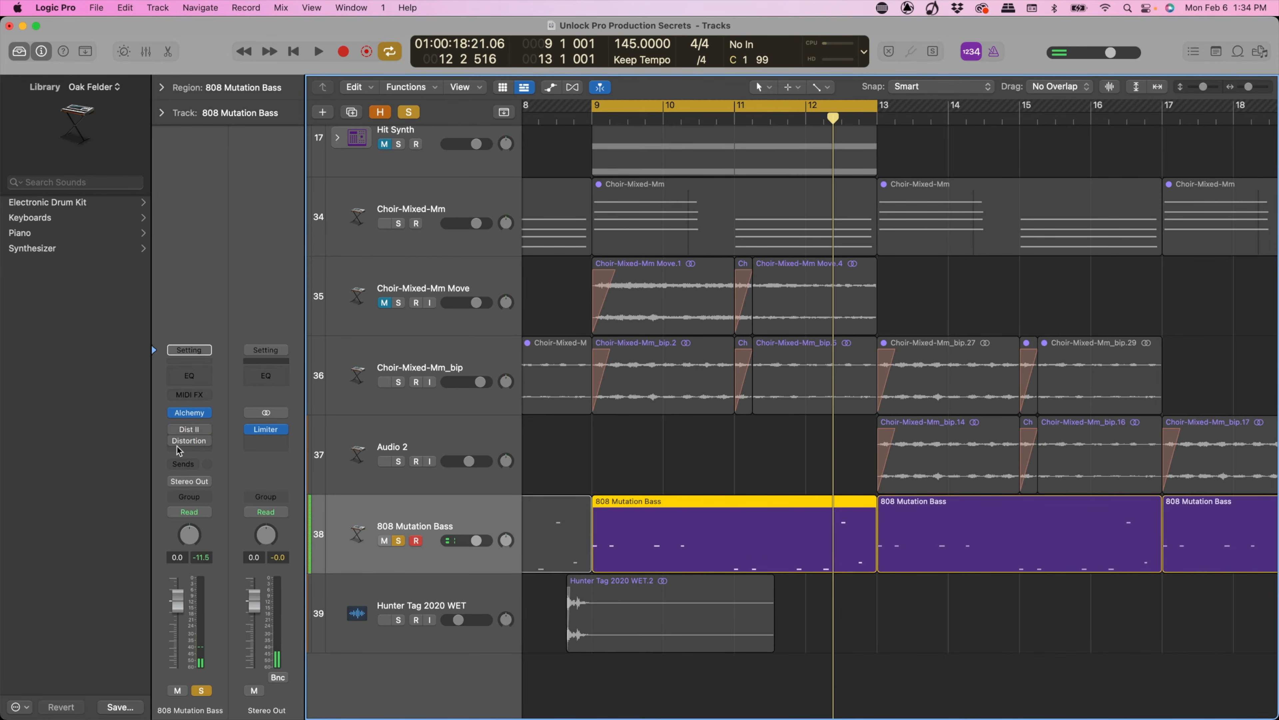
pyautogui.click(197, 411)
pyautogui.click(271, 189)
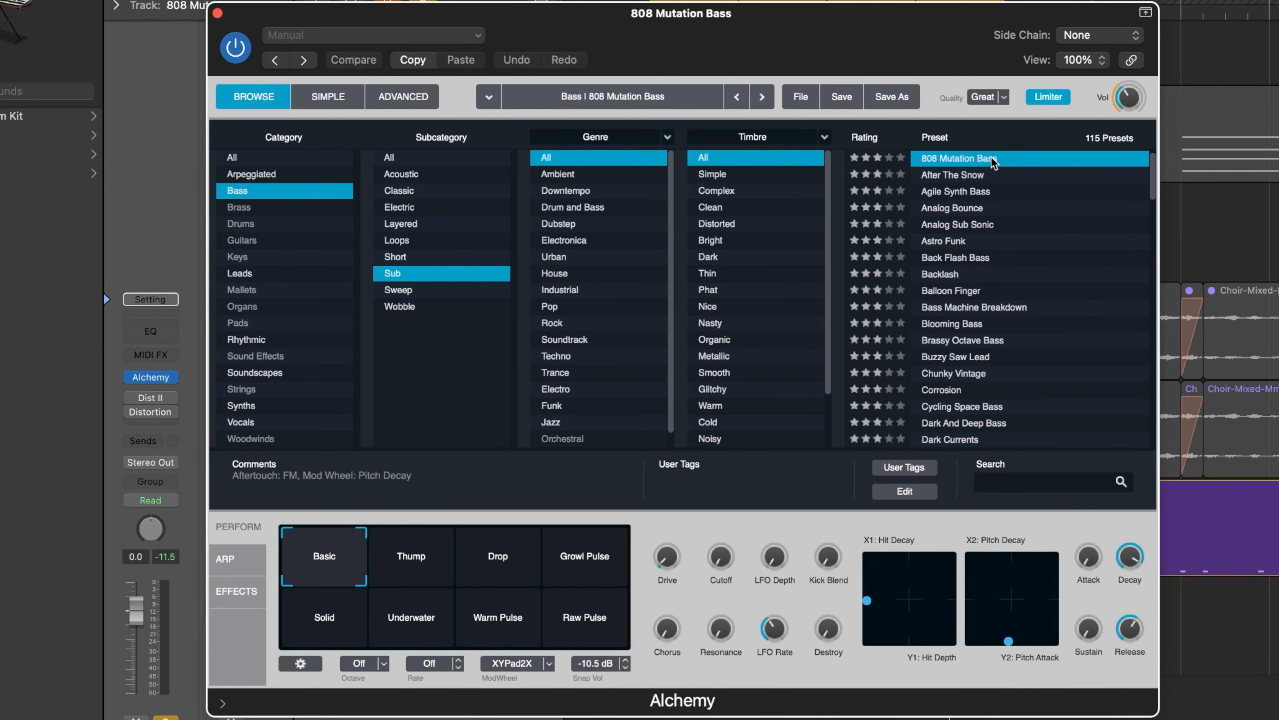
pyautogui.click(418, 97)
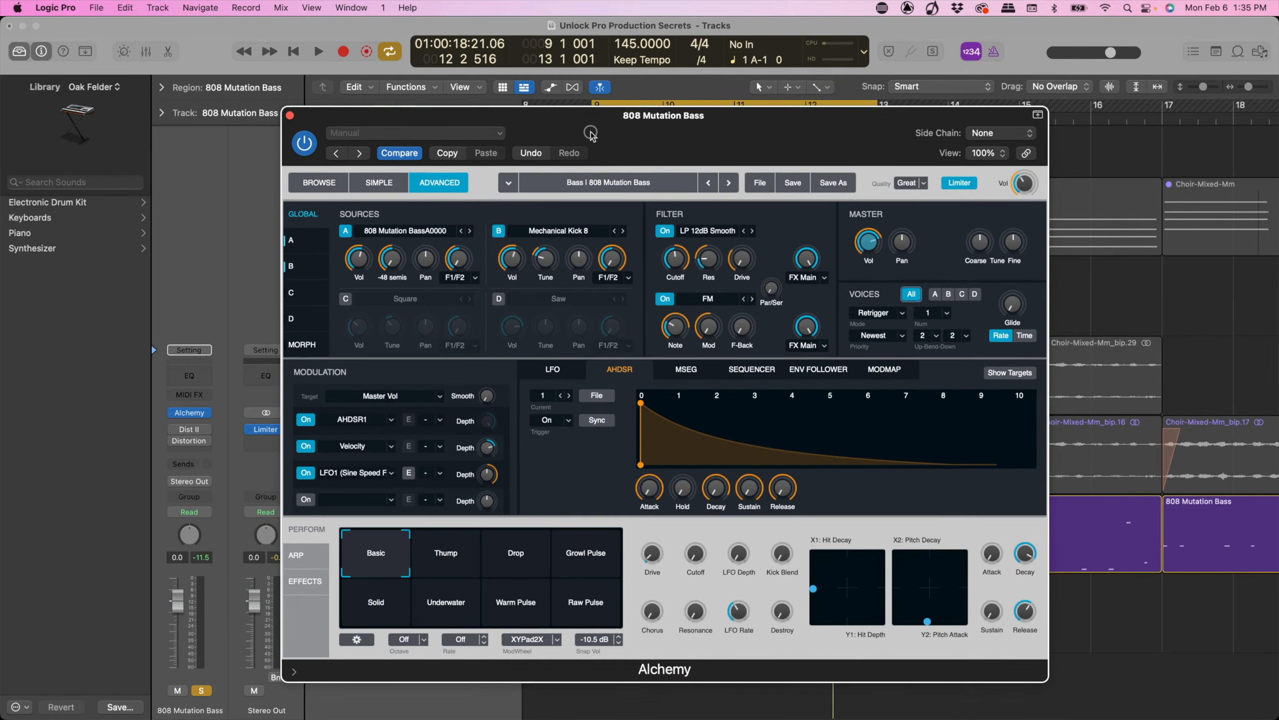
# Turn on the Square source C in Alchemy, auditioning the 808 bass without and with it
pyautogui.moveTo(590, 133); pyautogui.dragTo(609, 123)
pyautogui.press('space')
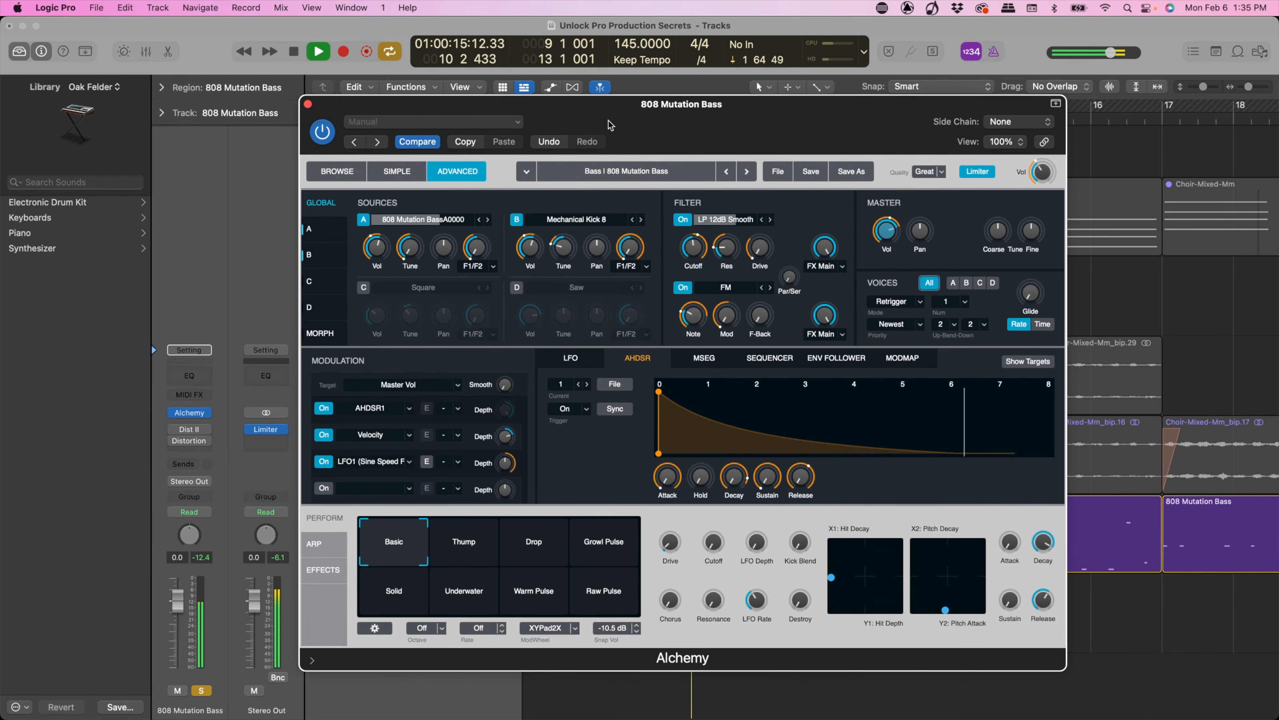
pyautogui.press('space')
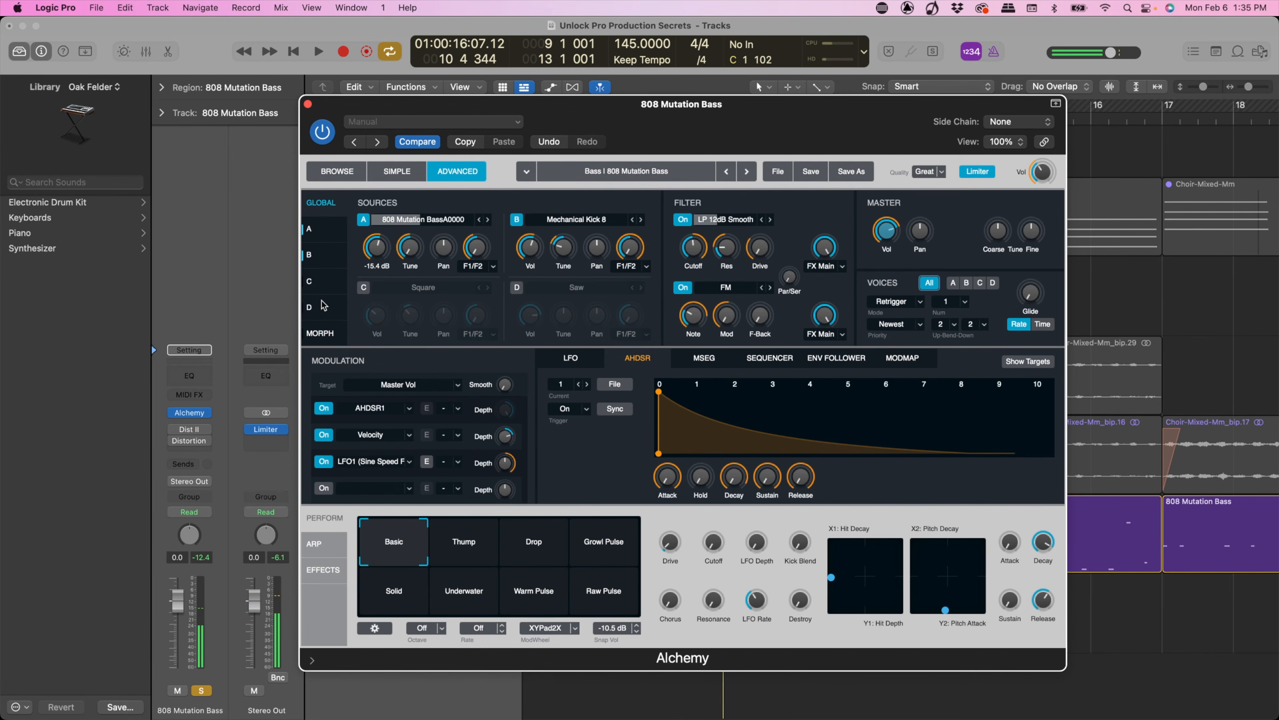
pyautogui.click(363, 289)
pyautogui.press('space')
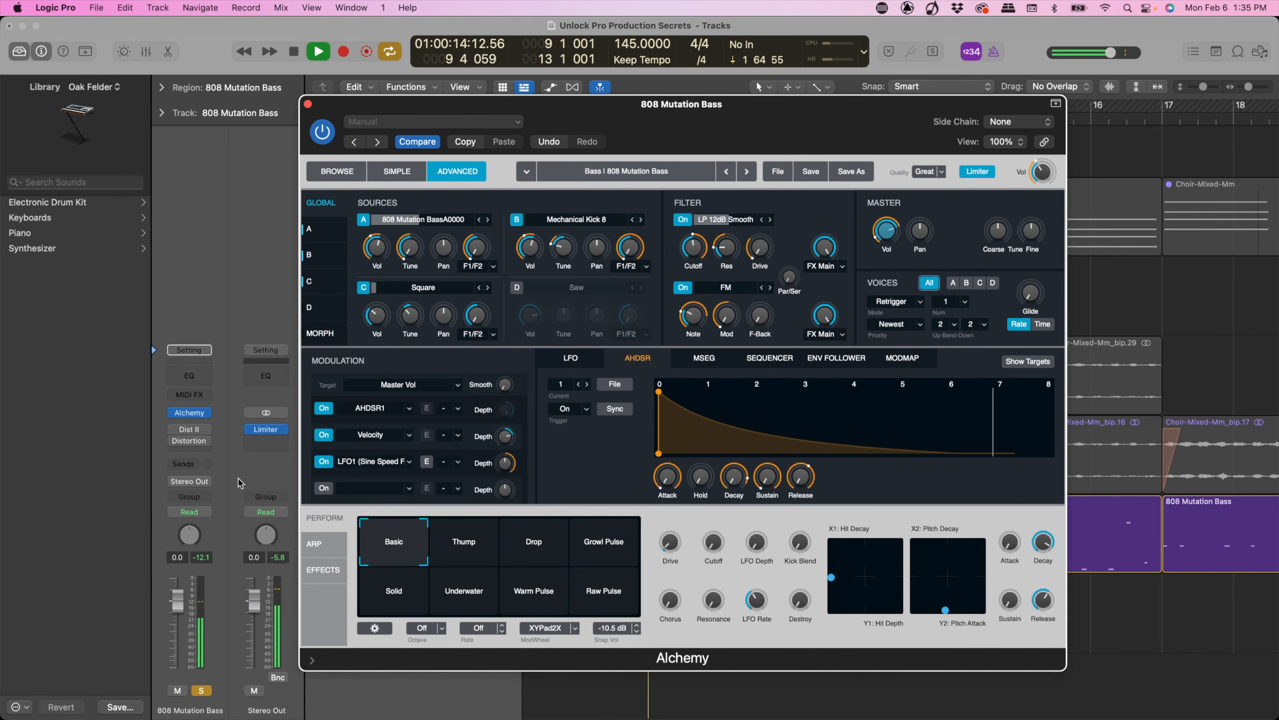
# Raise the 808 Mutation Bass channel volume to 0.5 dB, stop playback and close the Alchemy window
pyautogui.moveTo(178, 596); pyautogui.dragTo(178, 594)
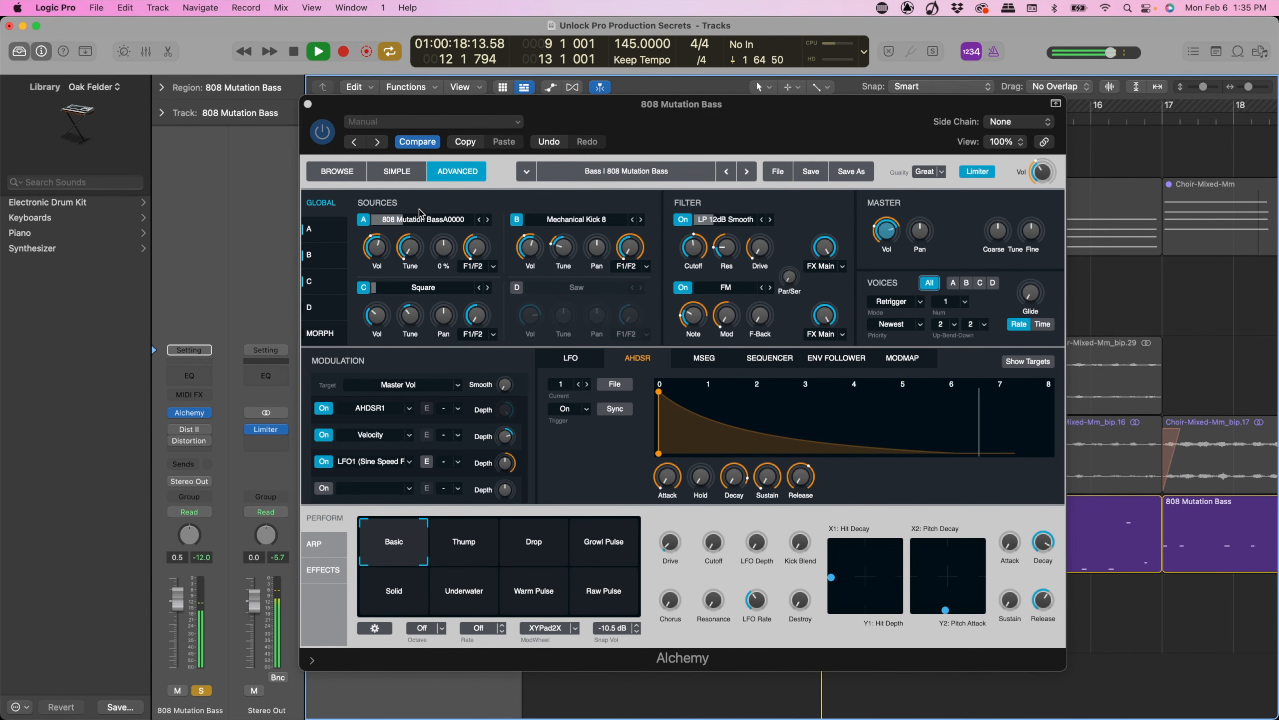
pyautogui.press('space')
pyautogui.click(308, 103)
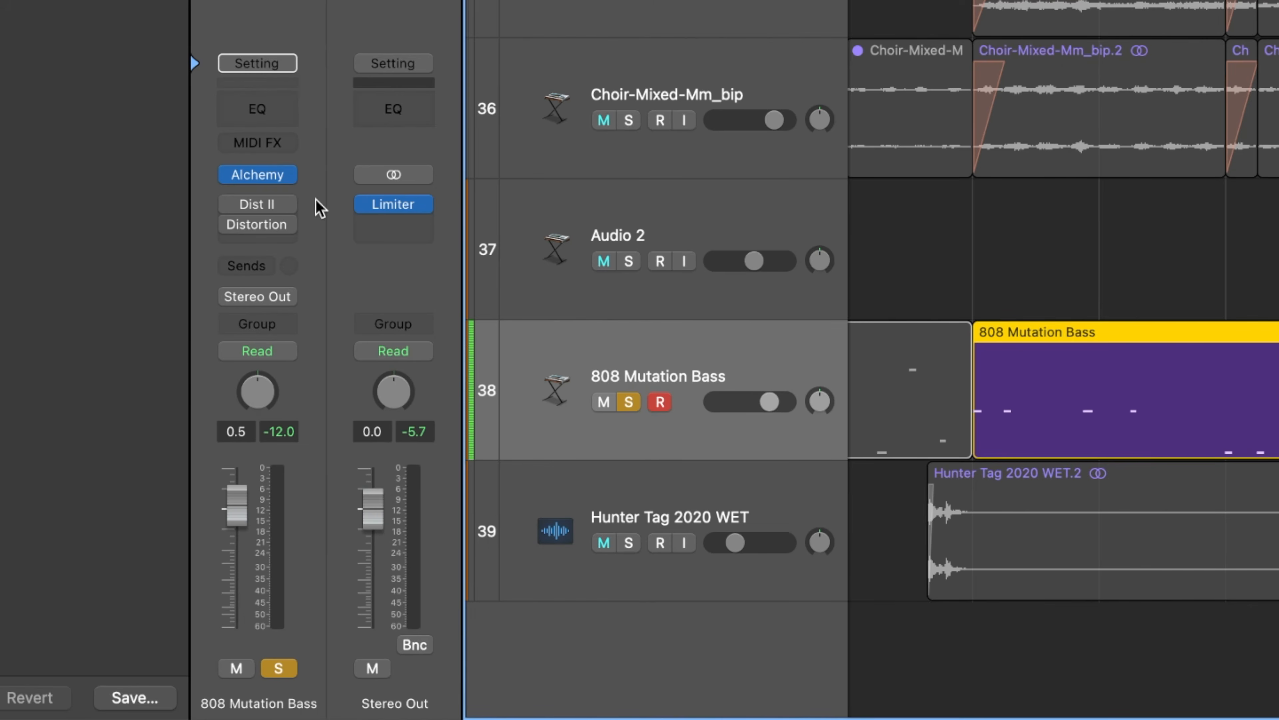
# Choose stereo Distortion II for the 808 Mutation Bass track's first effect slot, switch it on and open its controls
pyautogui.click(300, 212)
pyautogui.moveTo(350, 388)
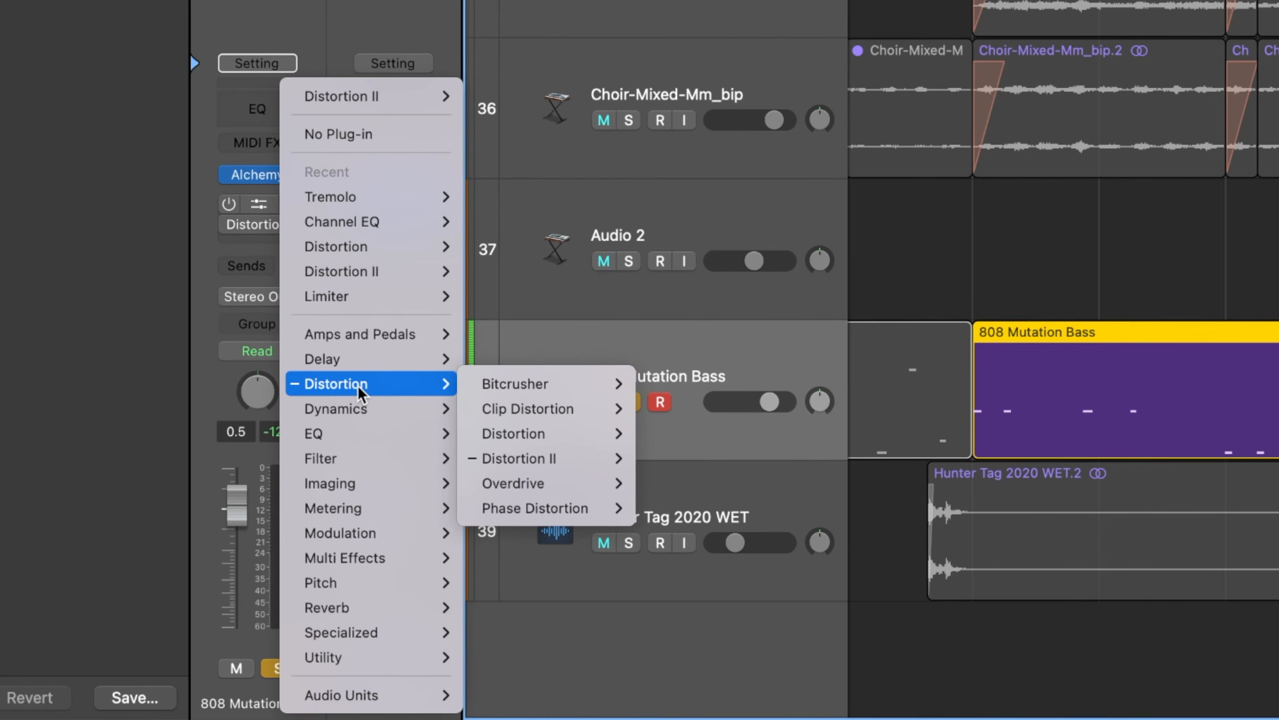
pyautogui.moveTo(608, 457)
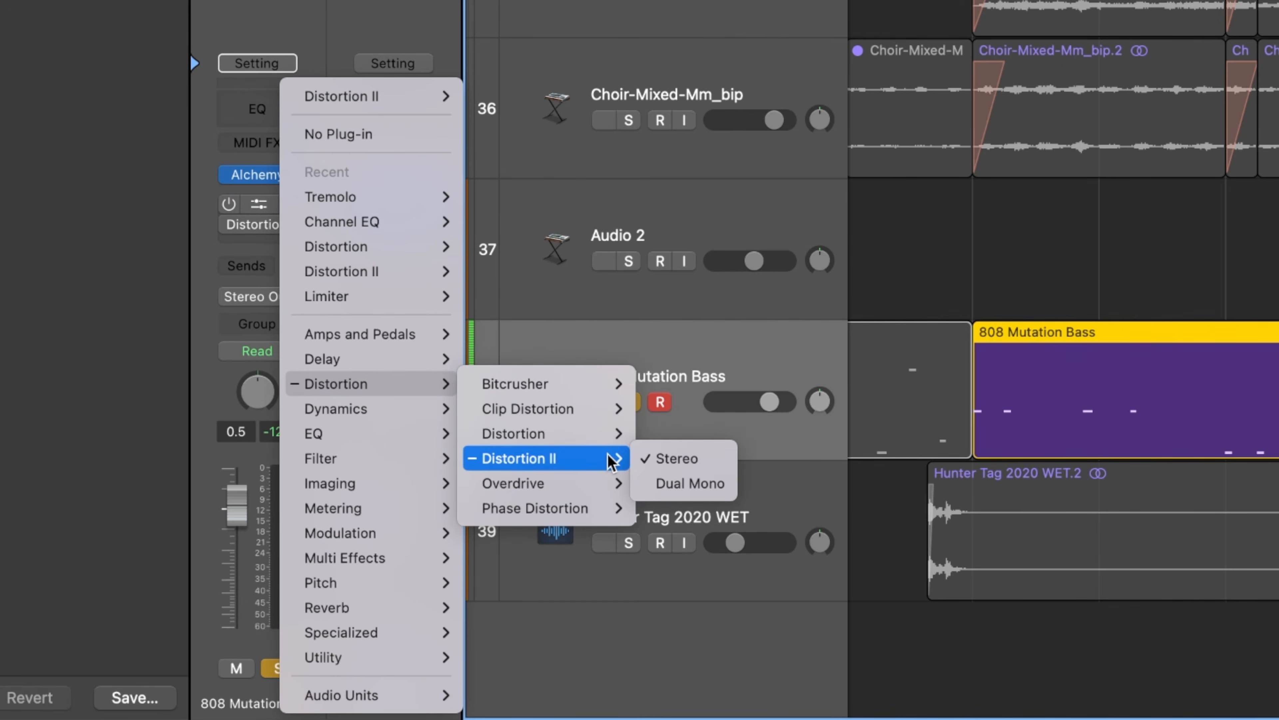
pyautogui.click(675, 458)
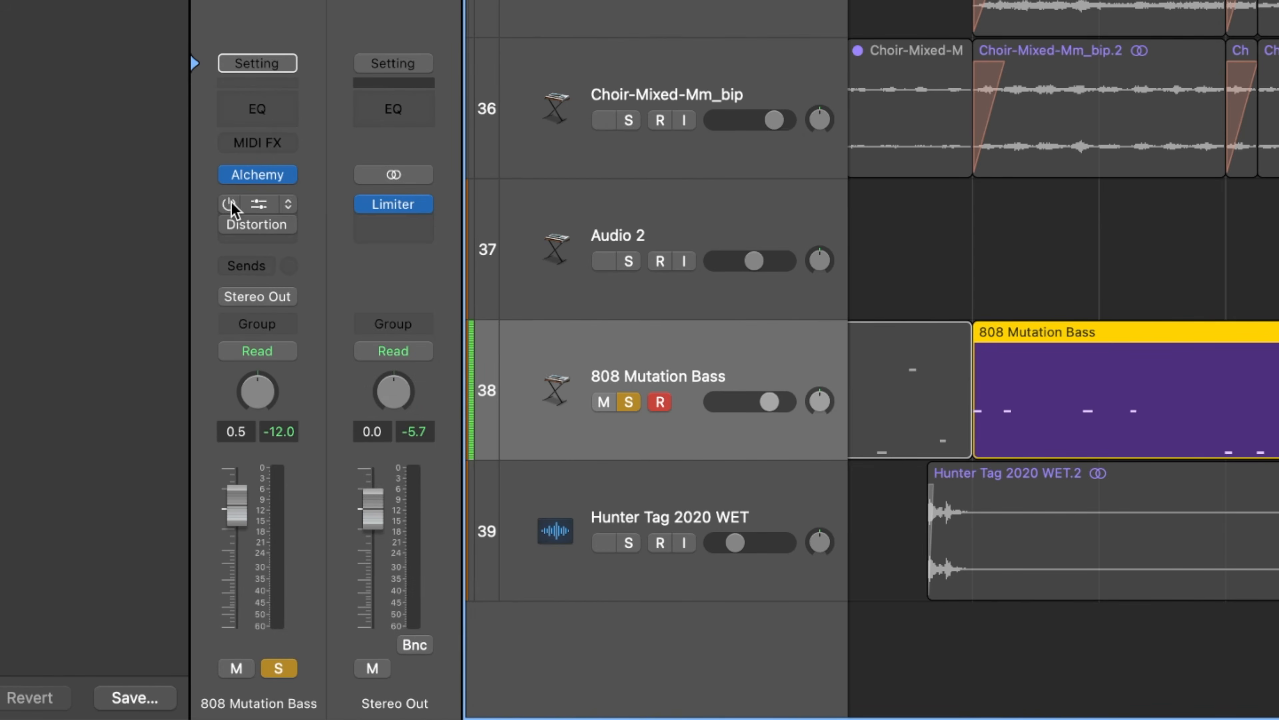
pyautogui.click(251, 205)
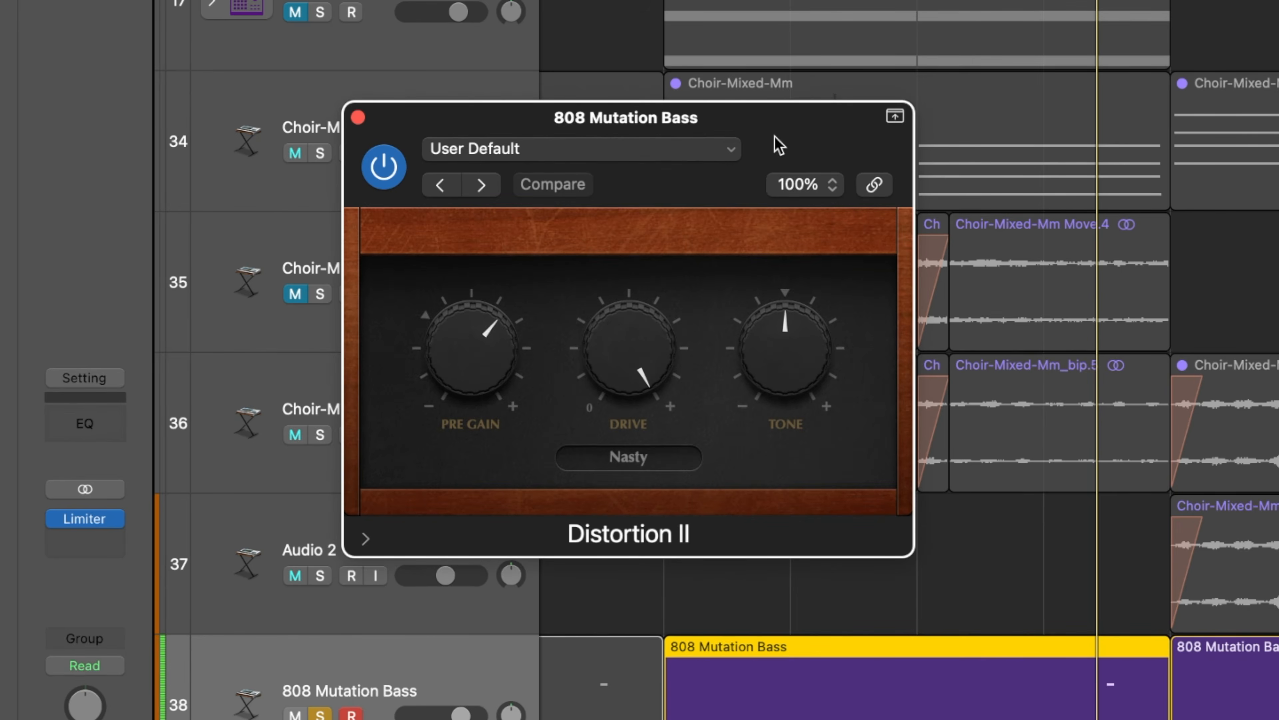
pyautogui.moveTo(773, 142); pyautogui.dragTo(1000, 122)
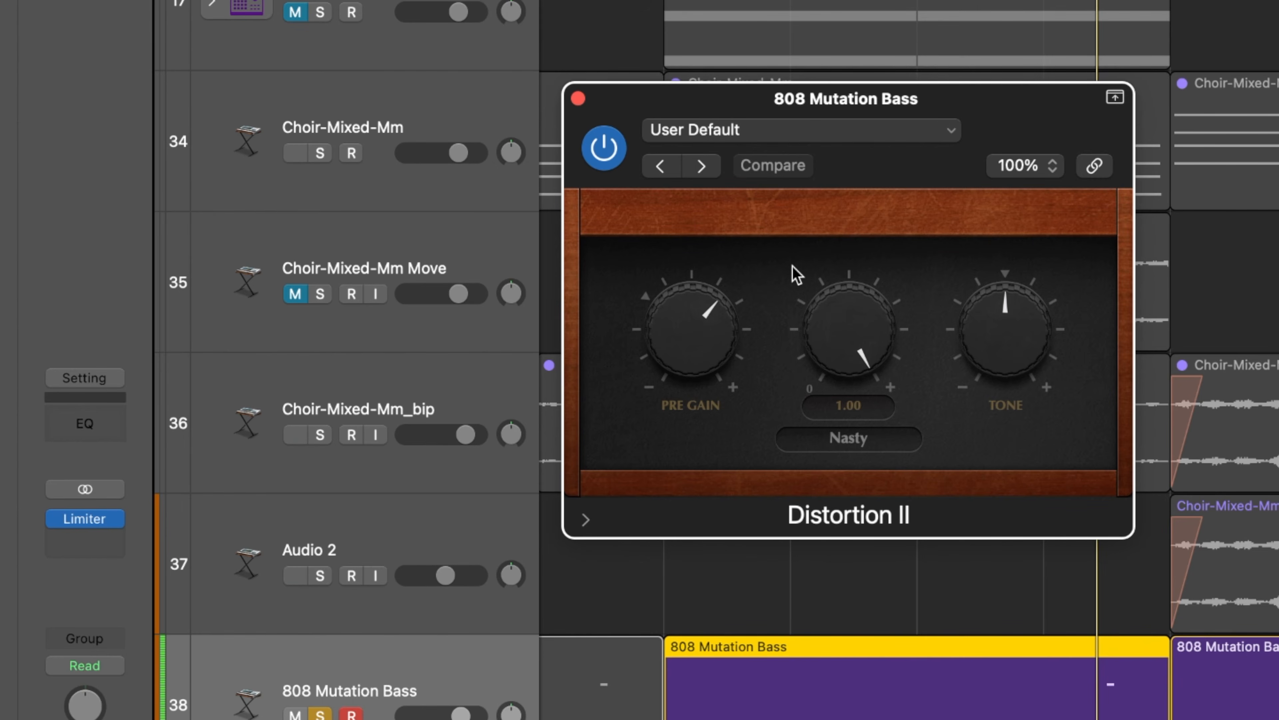
# Compare the soloed 808 bass with Distortion II bypassed and active
pyautogui.moveTo(717, 282)
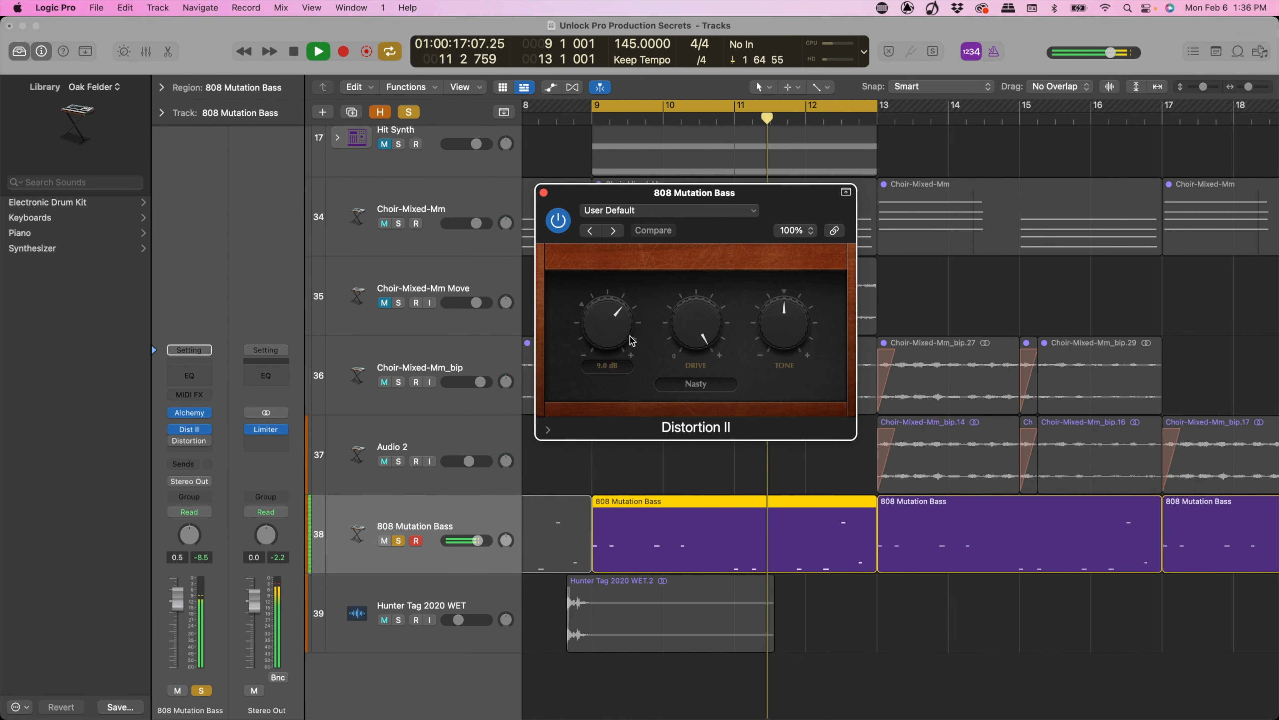
pyautogui.click(558, 220)
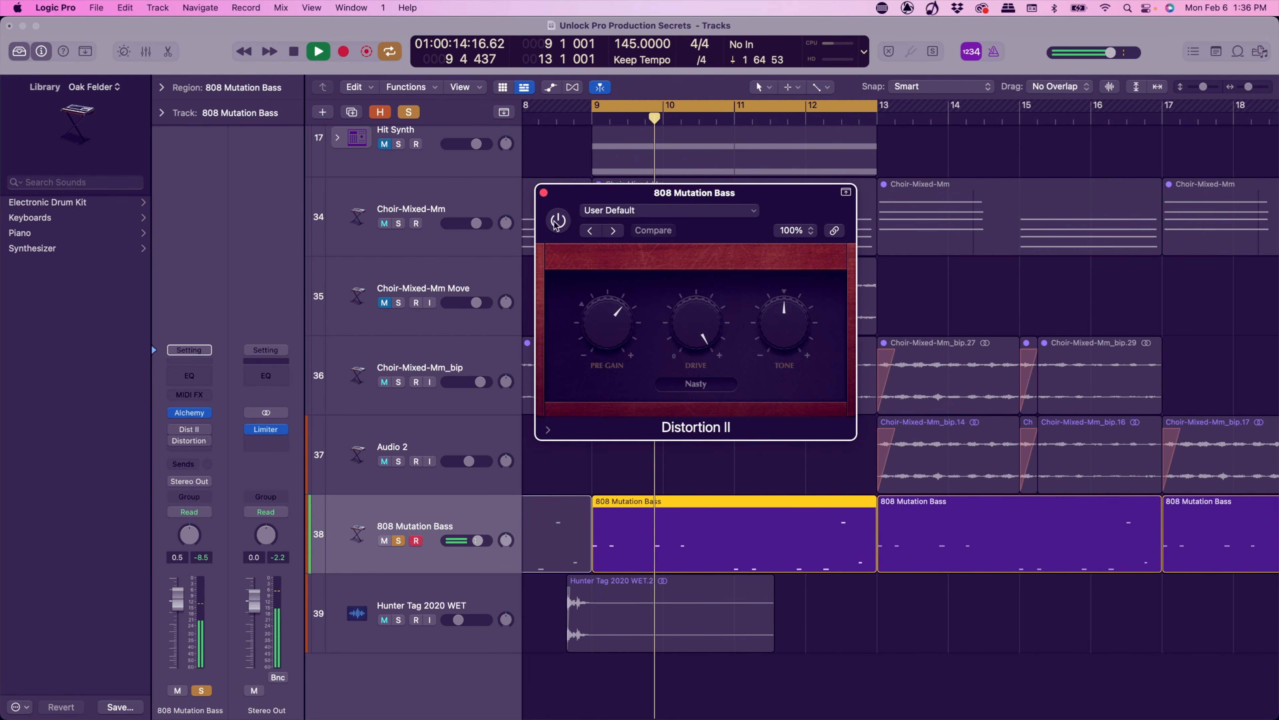
pyautogui.click(557, 222)
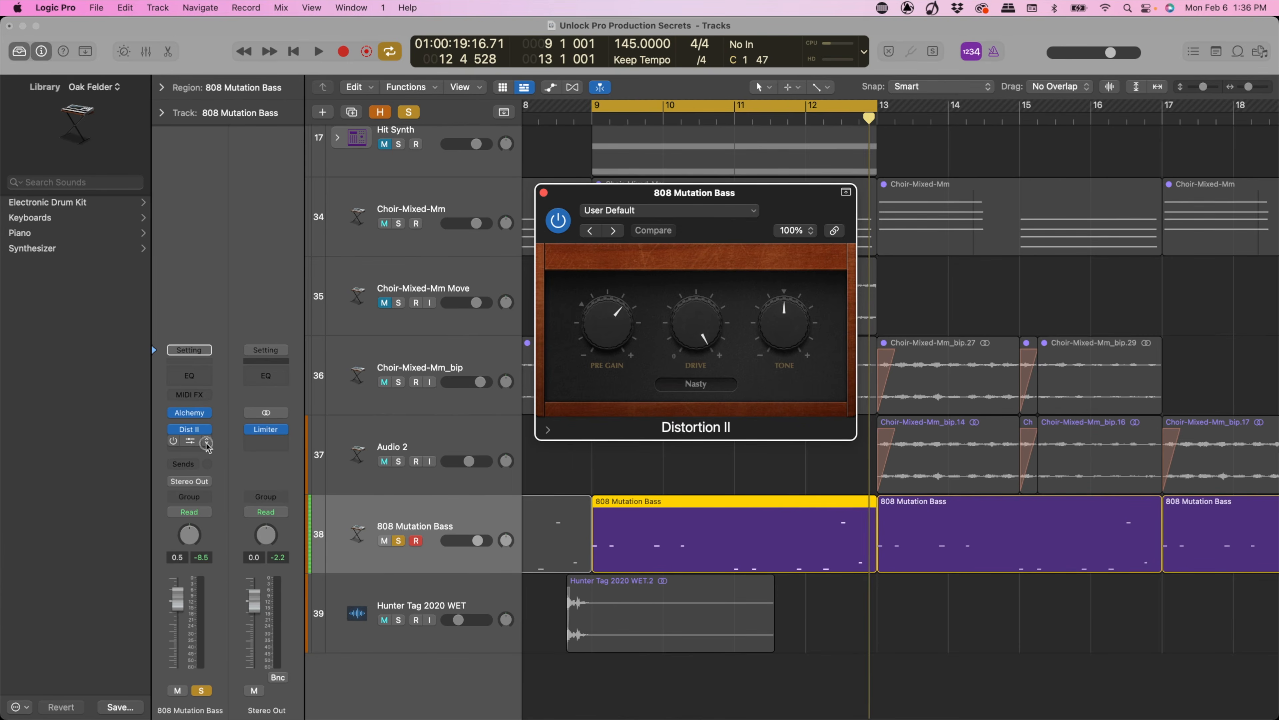
# Choose stereo Distortion for the second effect slot of the 808 Mutation Bass track
pyautogui.click(206, 442)
pyautogui.moveTo(257, 533)
pyautogui.moveTo(372, 554)
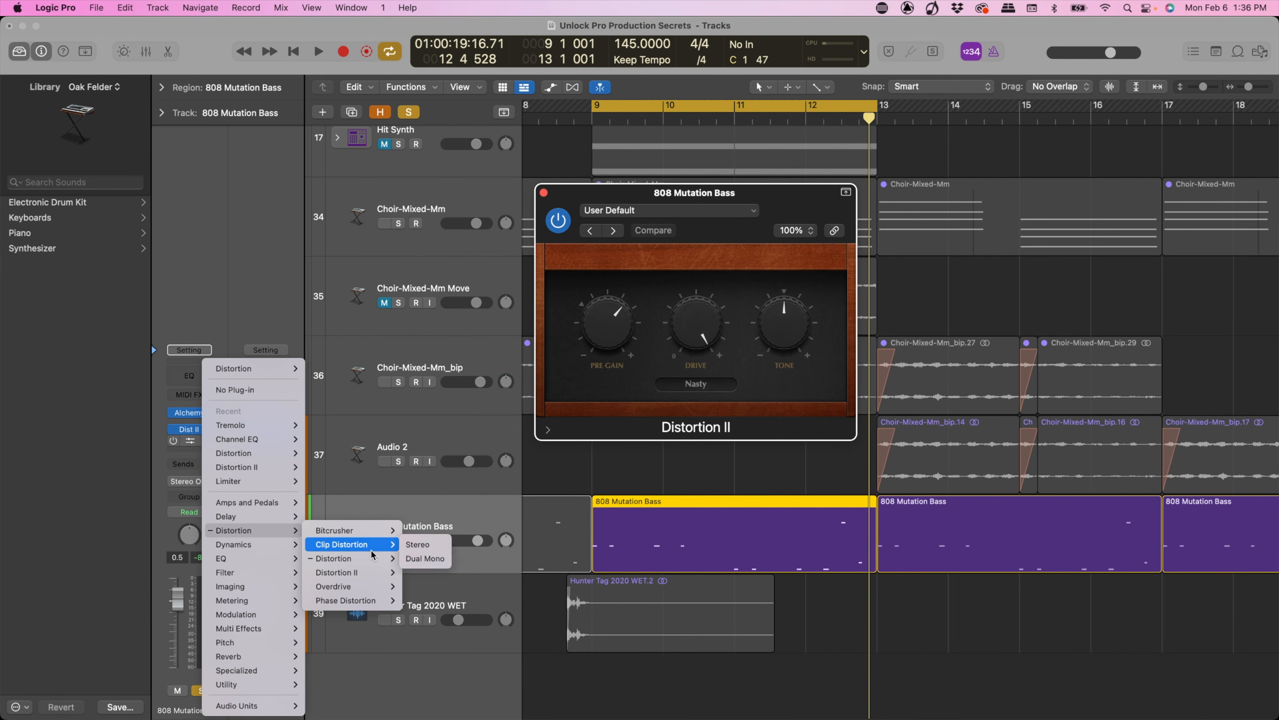
pyautogui.click(418, 558)
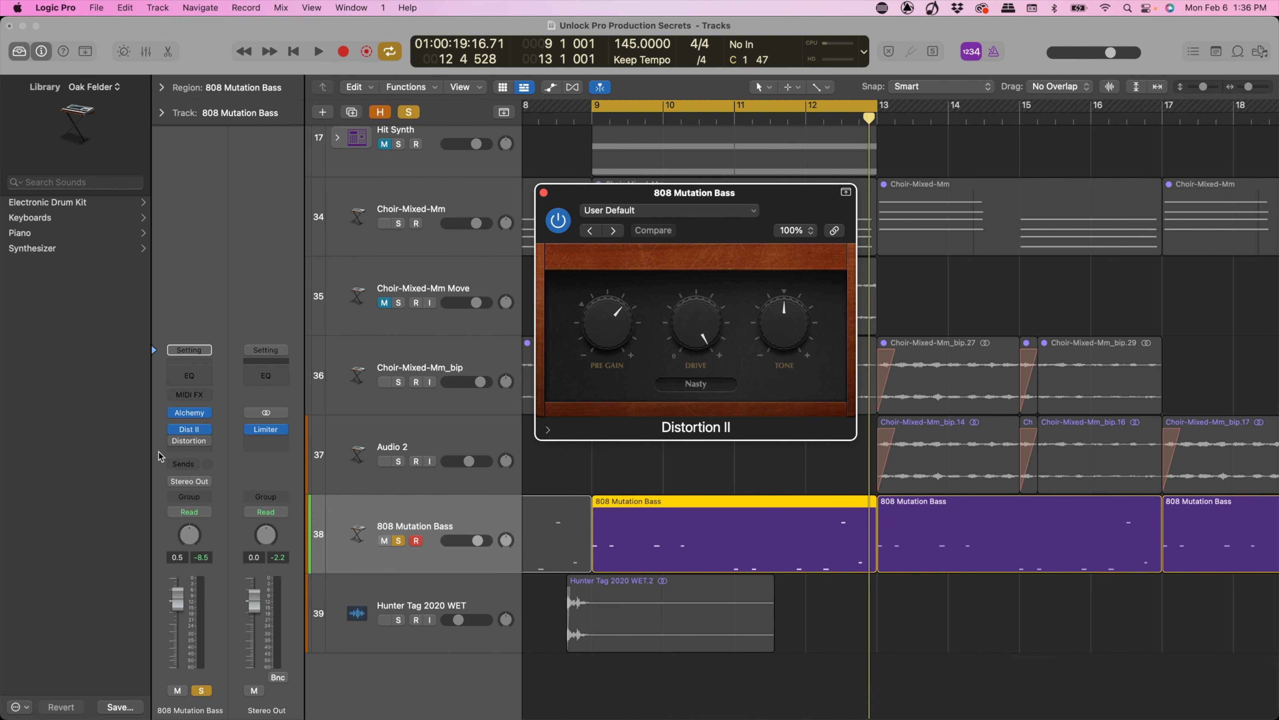
# Open the 808 Mutation Bass track's Distortion effect and set its Drive to 18.0 dB
pyautogui.click(190, 442)
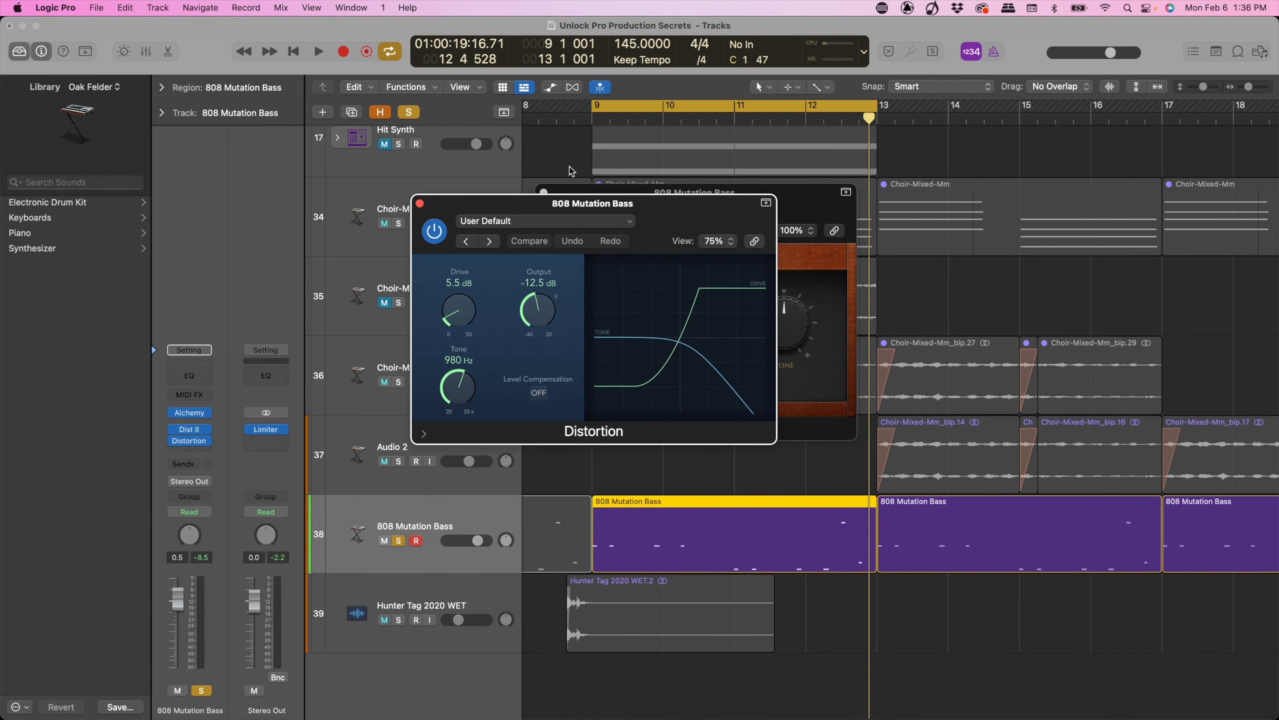
pyautogui.moveTo(643, 216); pyautogui.dragTo(715, 208)
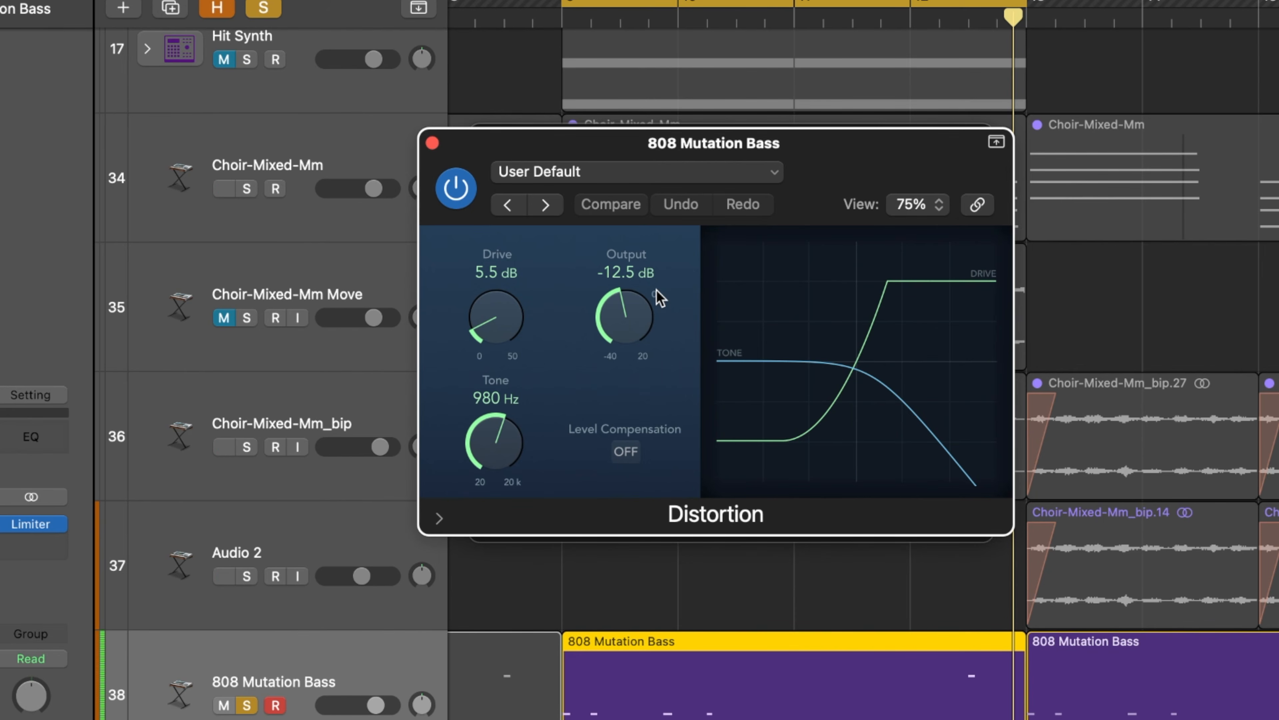
pyautogui.moveTo(499, 313); pyautogui.dragTo(517, 241)
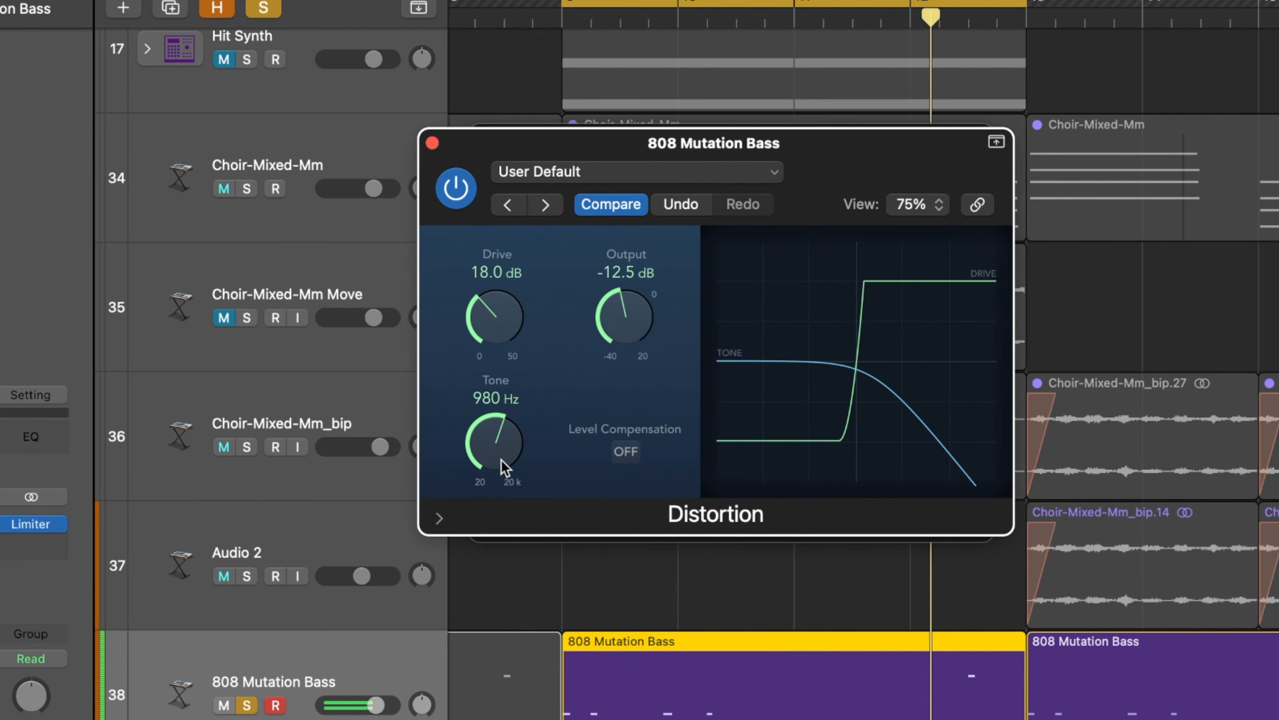
# Take the 808 Mutation Bass track out of solo and lower its volume to -5.2 dB
pyautogui.click(246, 704)
pyautogui.moveTo(344, 705); pyautogui.dragTo(333, 707)
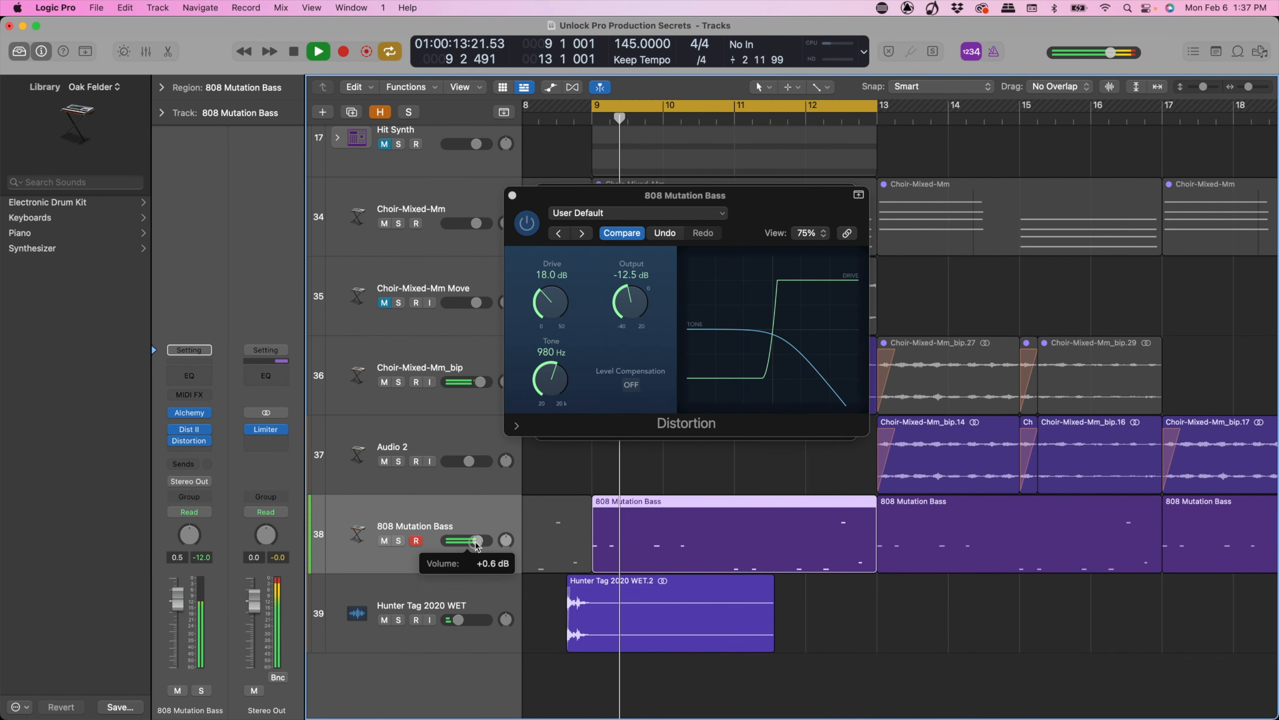
pyautogui.moveTo(450, 541); pyautogui.dragTo(438, 546)
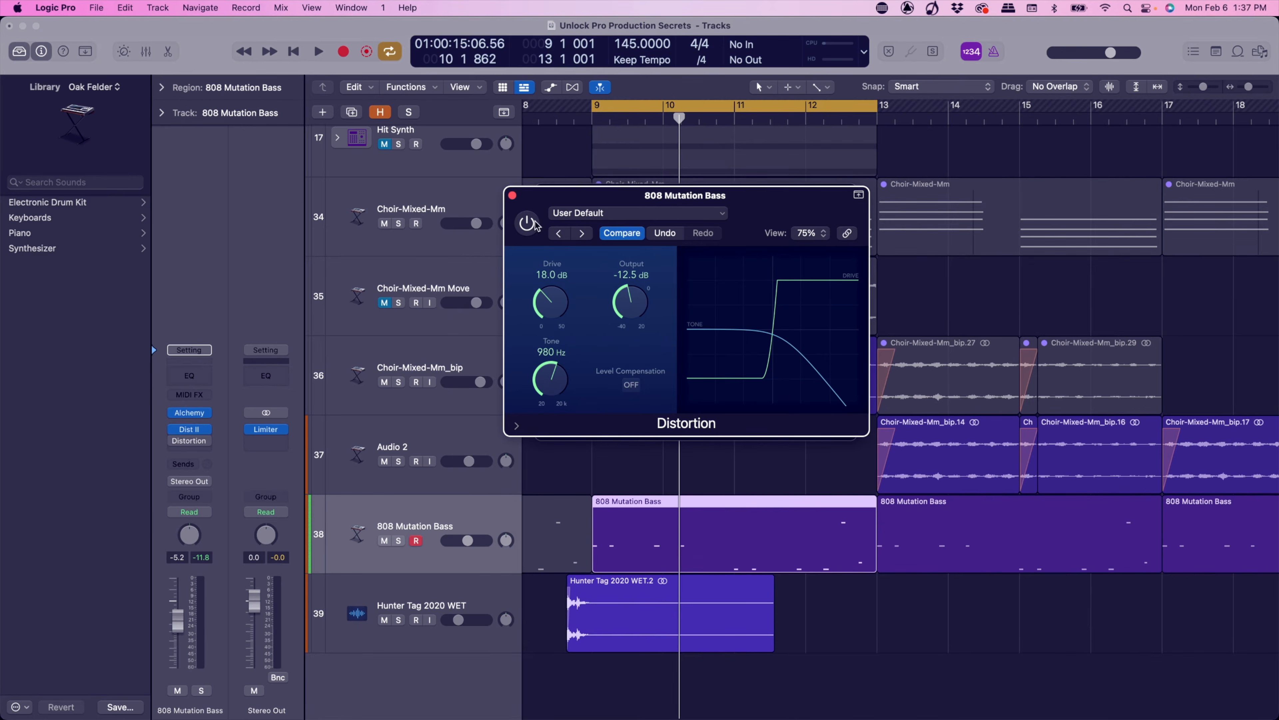
# Audition the full mix with the 808 Mutation Bass track's Distortion effect switched on
pyautogui.click(526, 224)
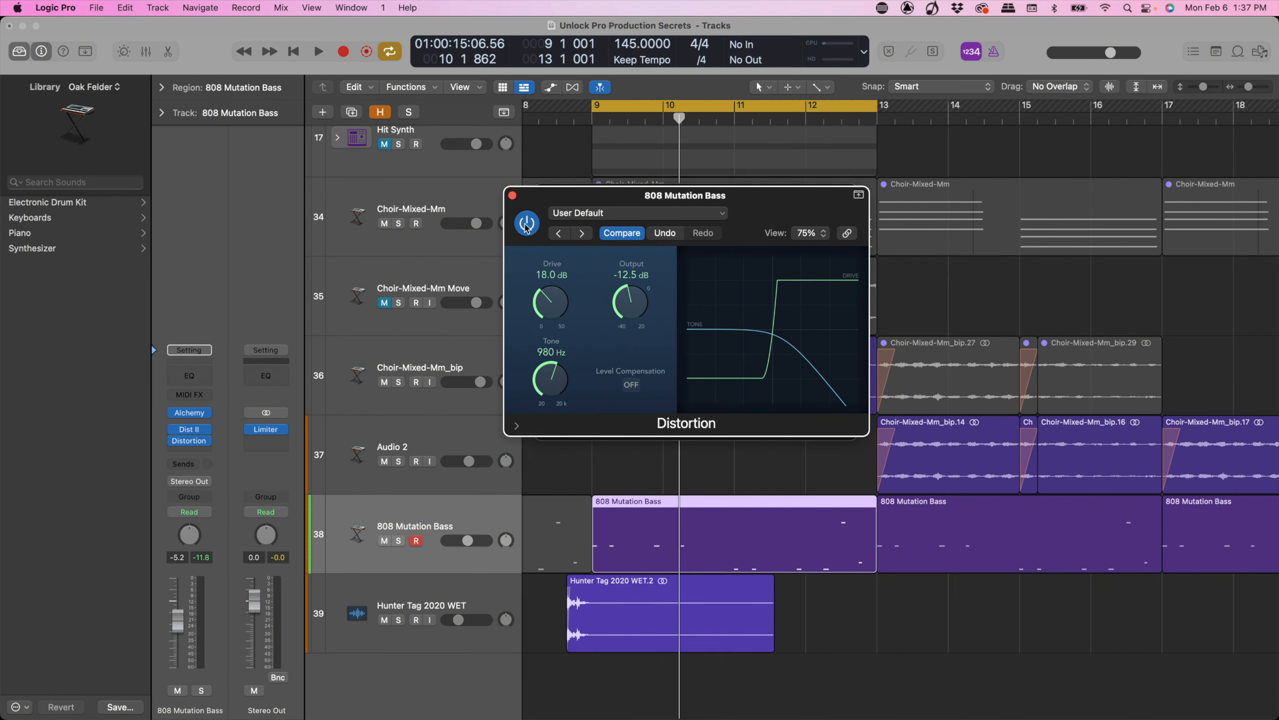
pyautogui.press('space')
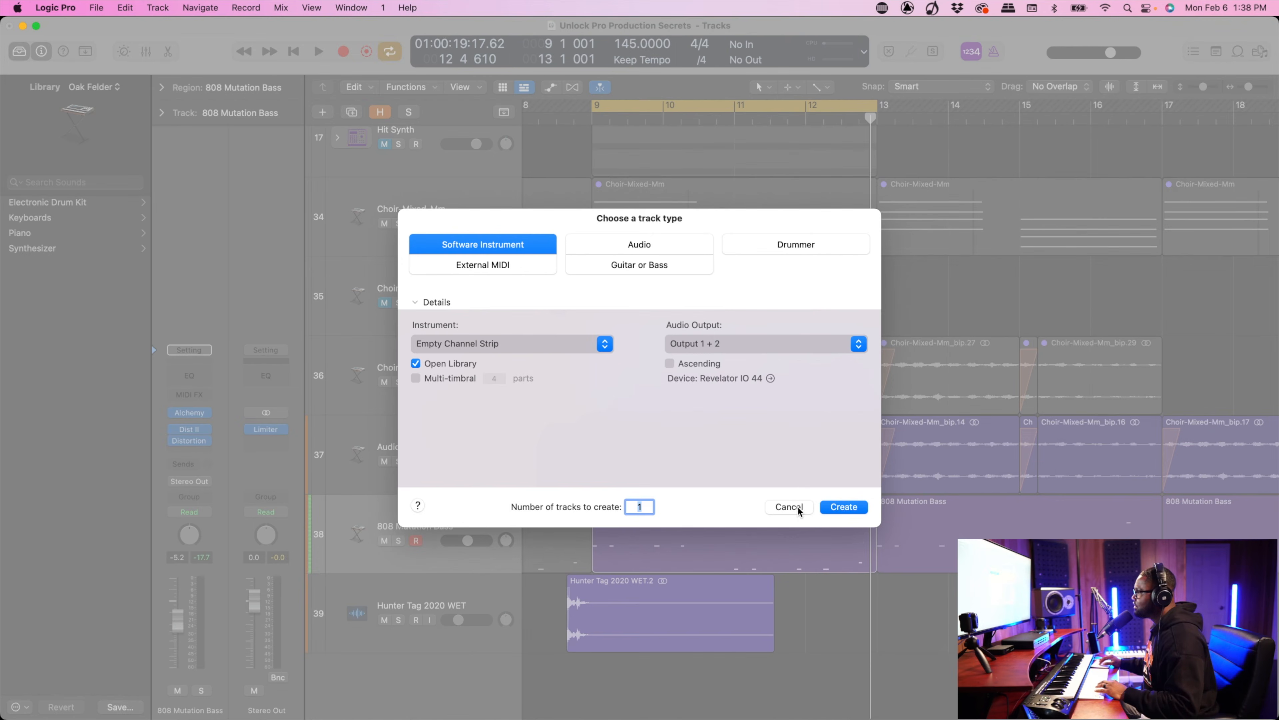
# Create one software instrument track with an empty channel strip, set the Library to All Sounds and reopen its sound pack list
pyautogui.click(840, 507)
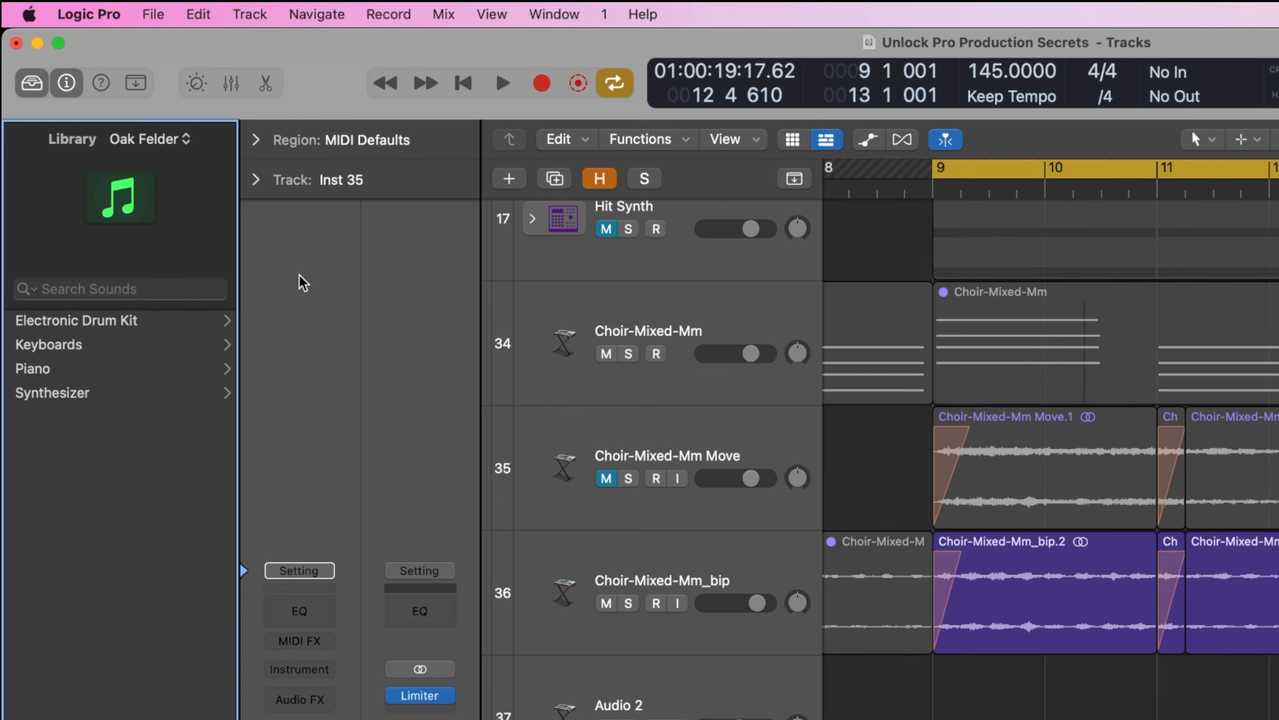
pyautogui.click(142, 141)
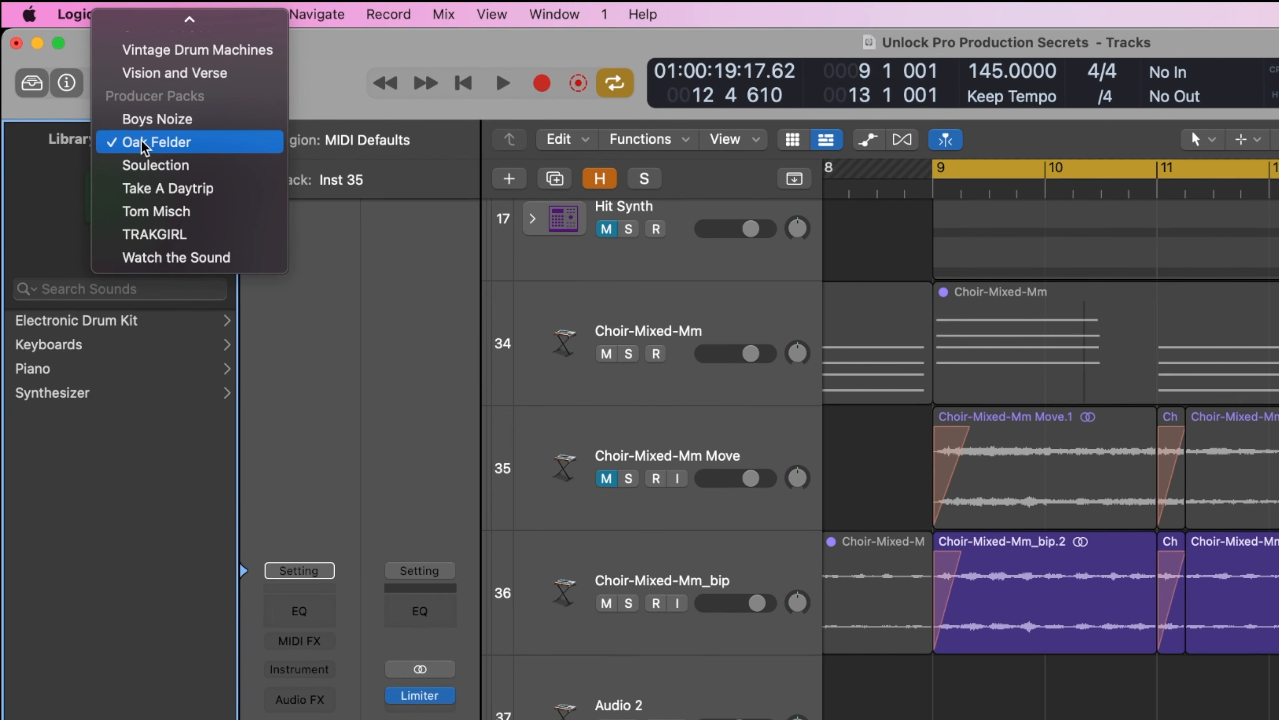
pyautogui.scroll(5, 145, 147)
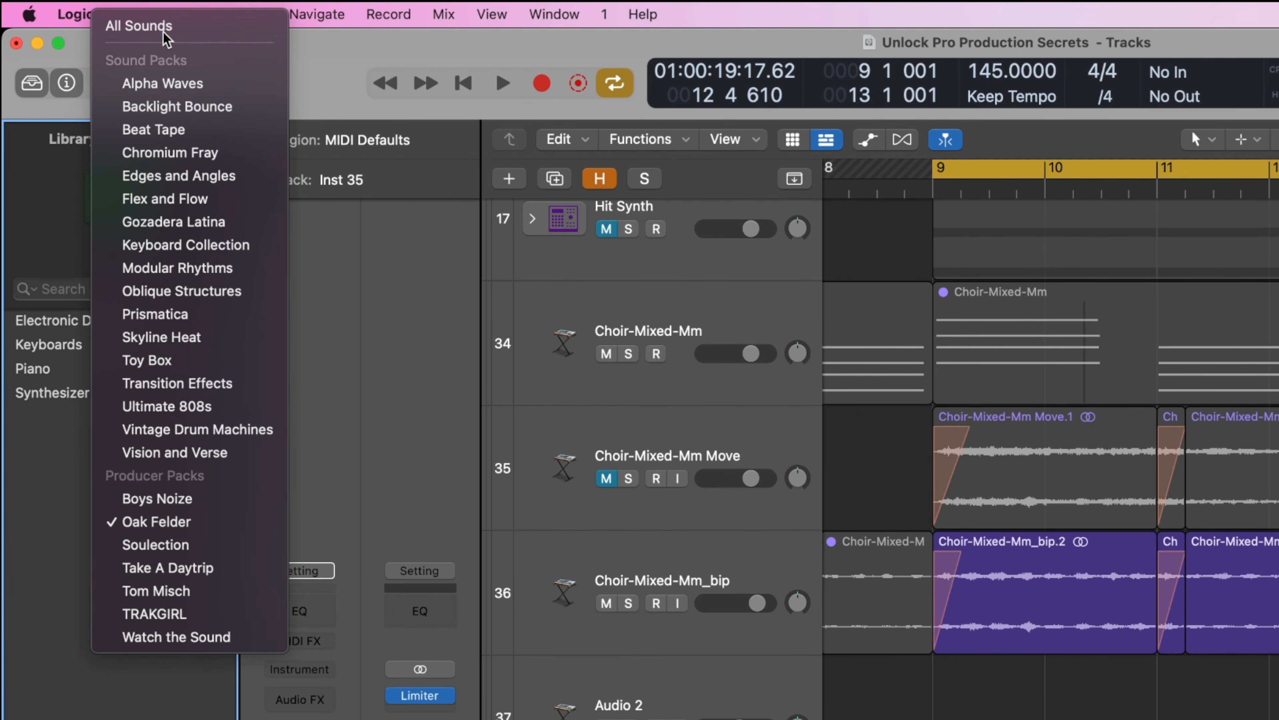
pyautogui.click(156, 24)
pyautogui.click(143, 139)
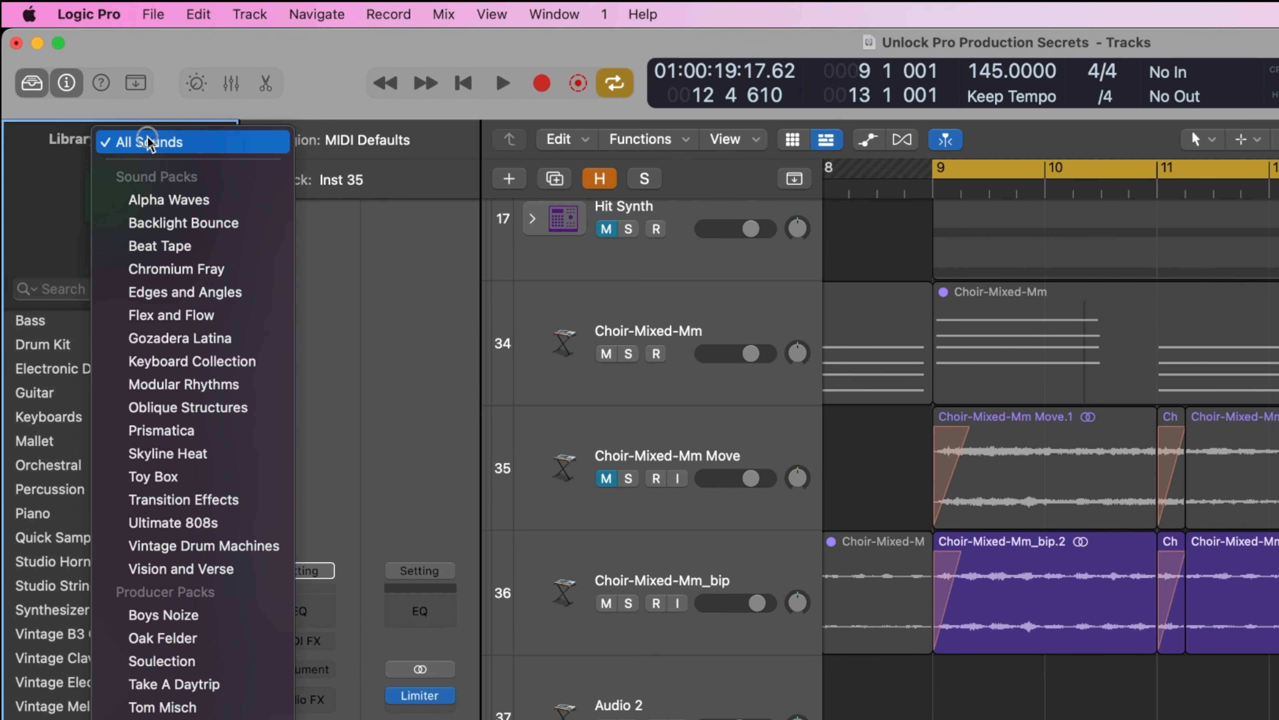